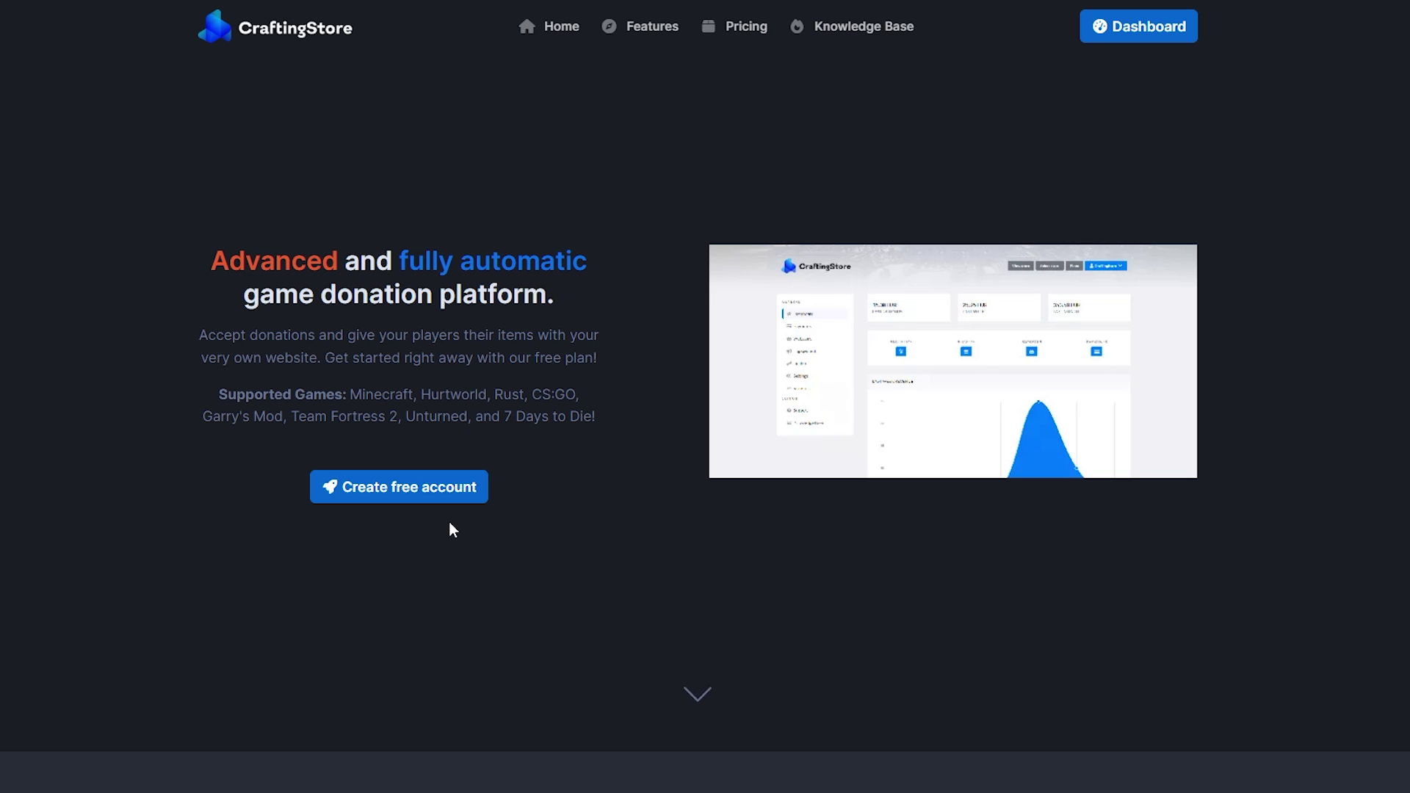
Sign up for a free CraftingStore account and accept the Terms & Conditions.
{"action": "left_click", "coordinate": [363, 491]}
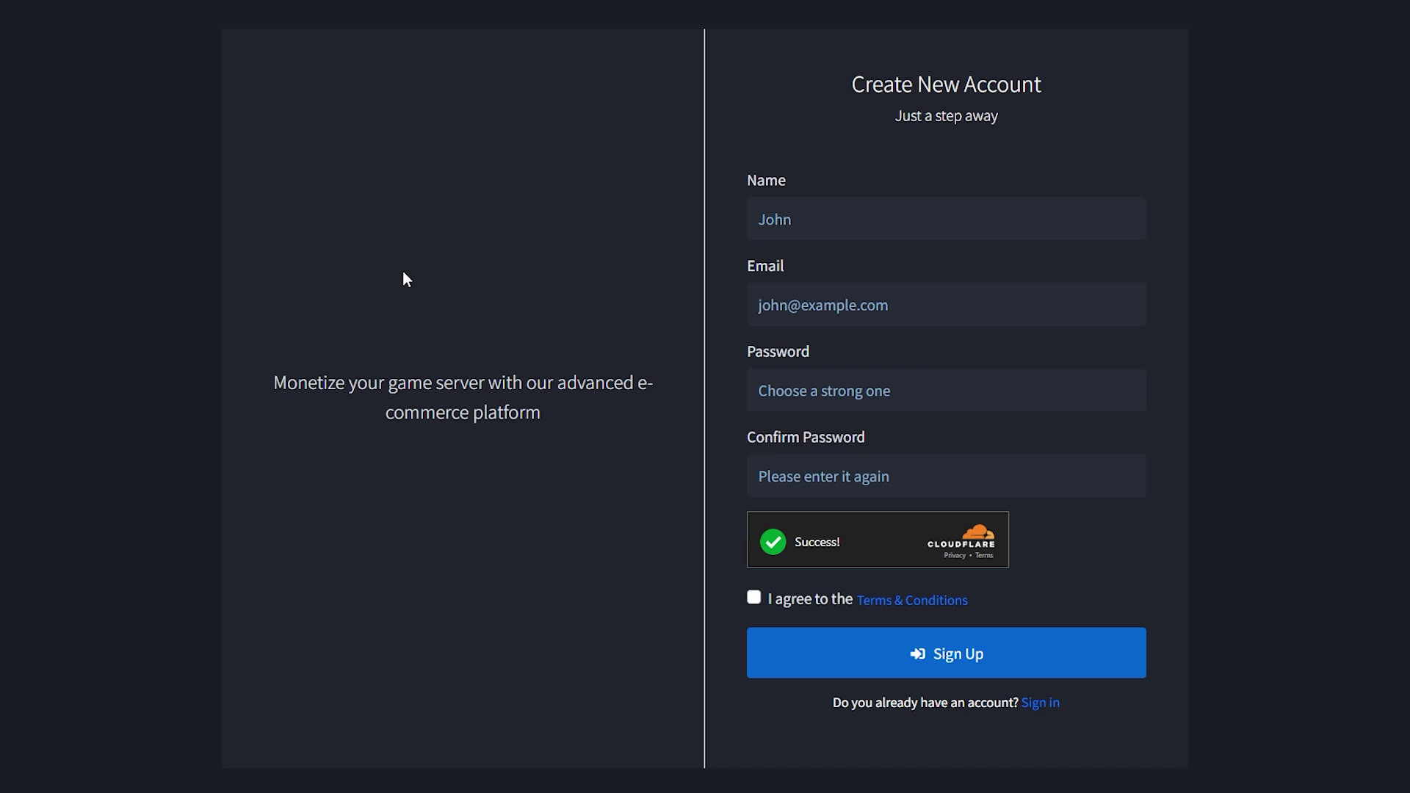
{"action": "left_click", "coordinate": [754, 597]}
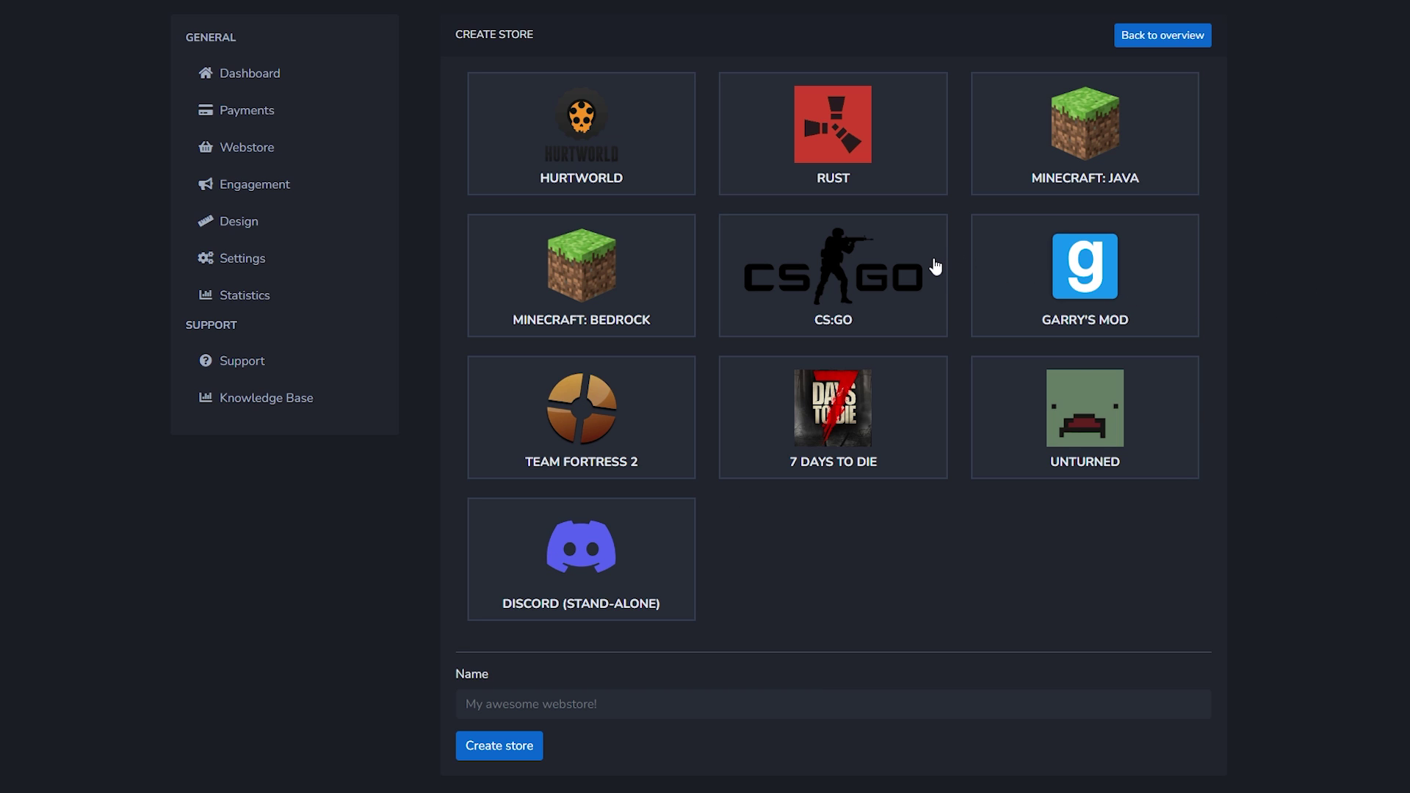
Create a Minecraft: Java store named "…'s Epic Mega Cool Server".
{"action": "left_click", "coordinate": [1139, 152]}
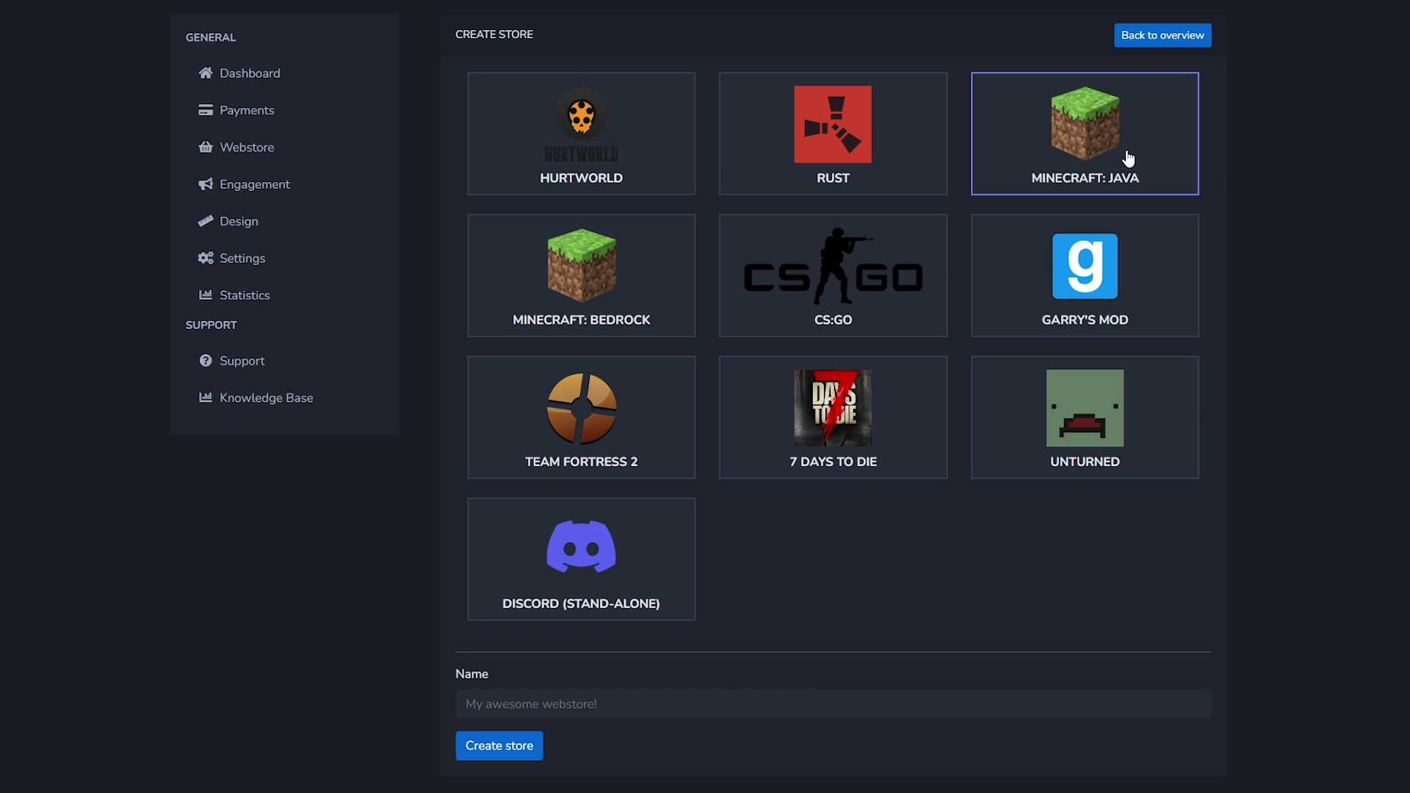
{"action": "left_click", "coordinate": [485, 704]}
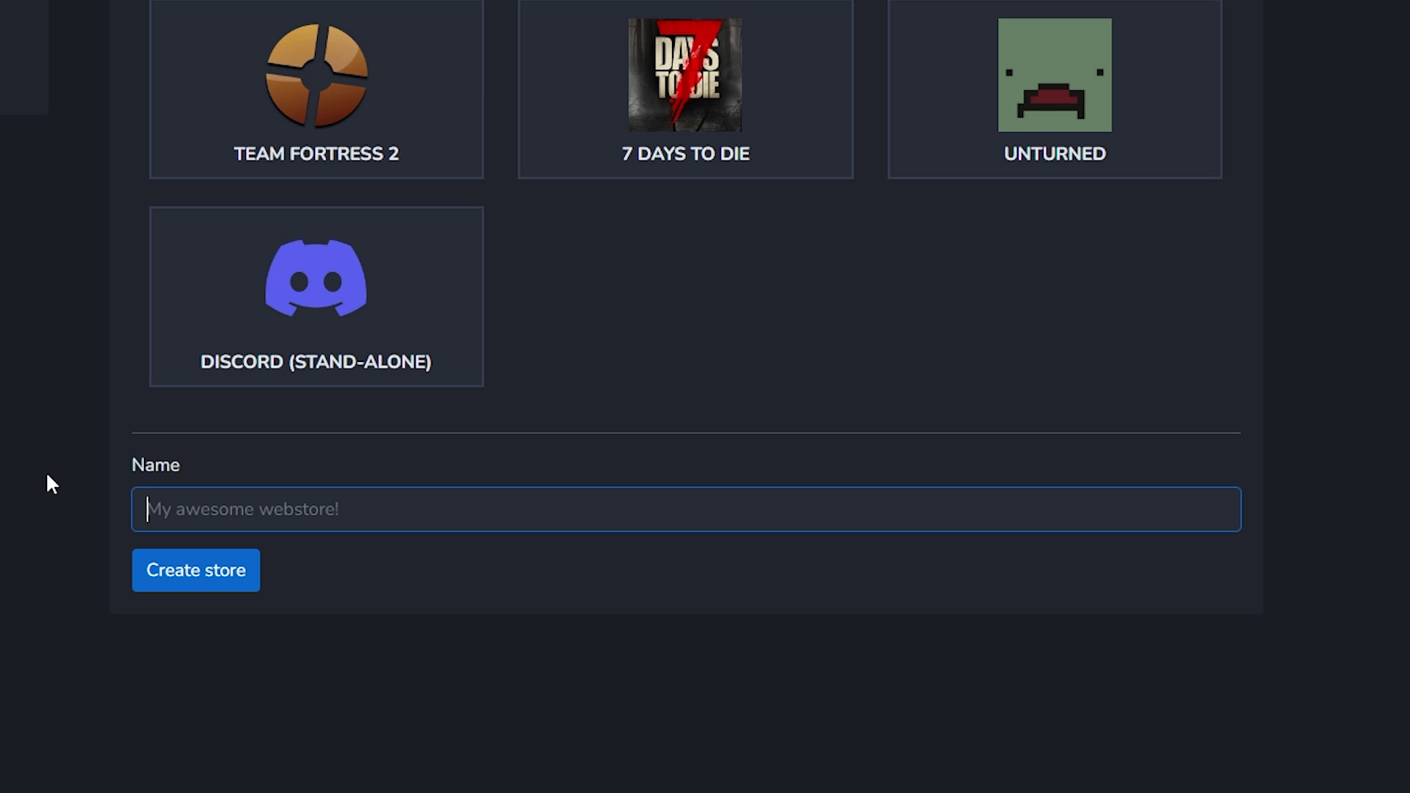
{"action": "type", "text": "Kasai's Epic Mega V"}
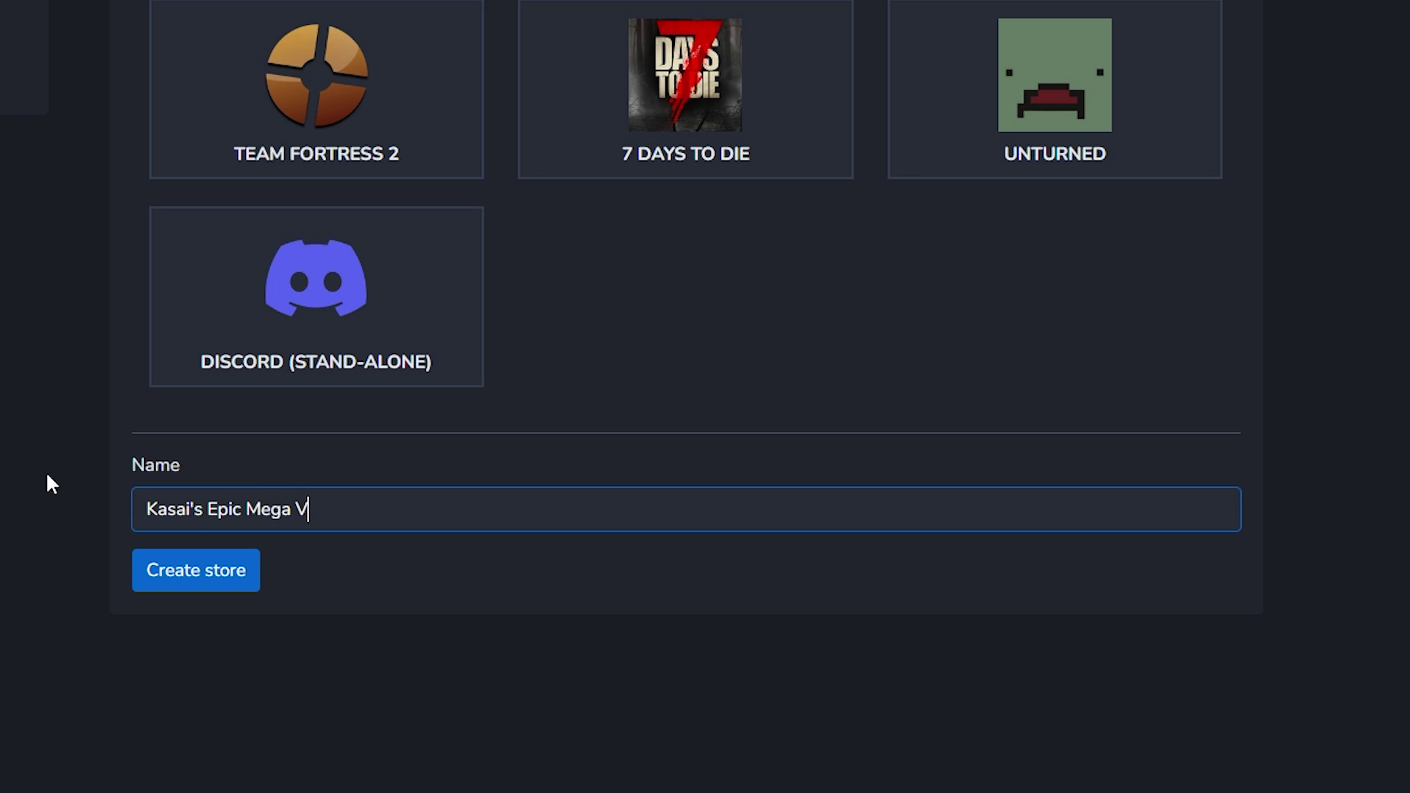
{"action": "key", "text": "BackSpace"}
{"action": "type", "text": "Cool Server"}
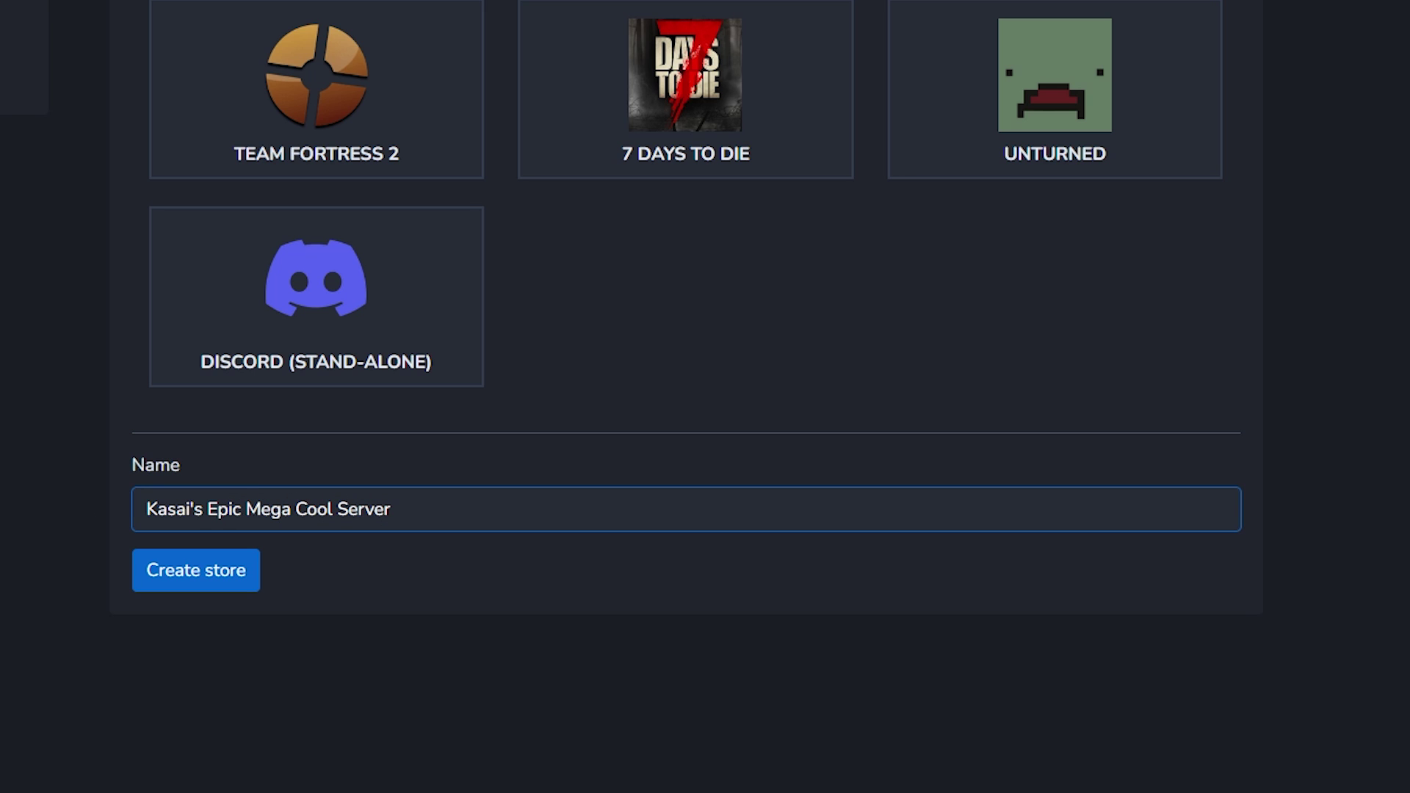
{"action": "left_click", "coordinate": [202, 585]}
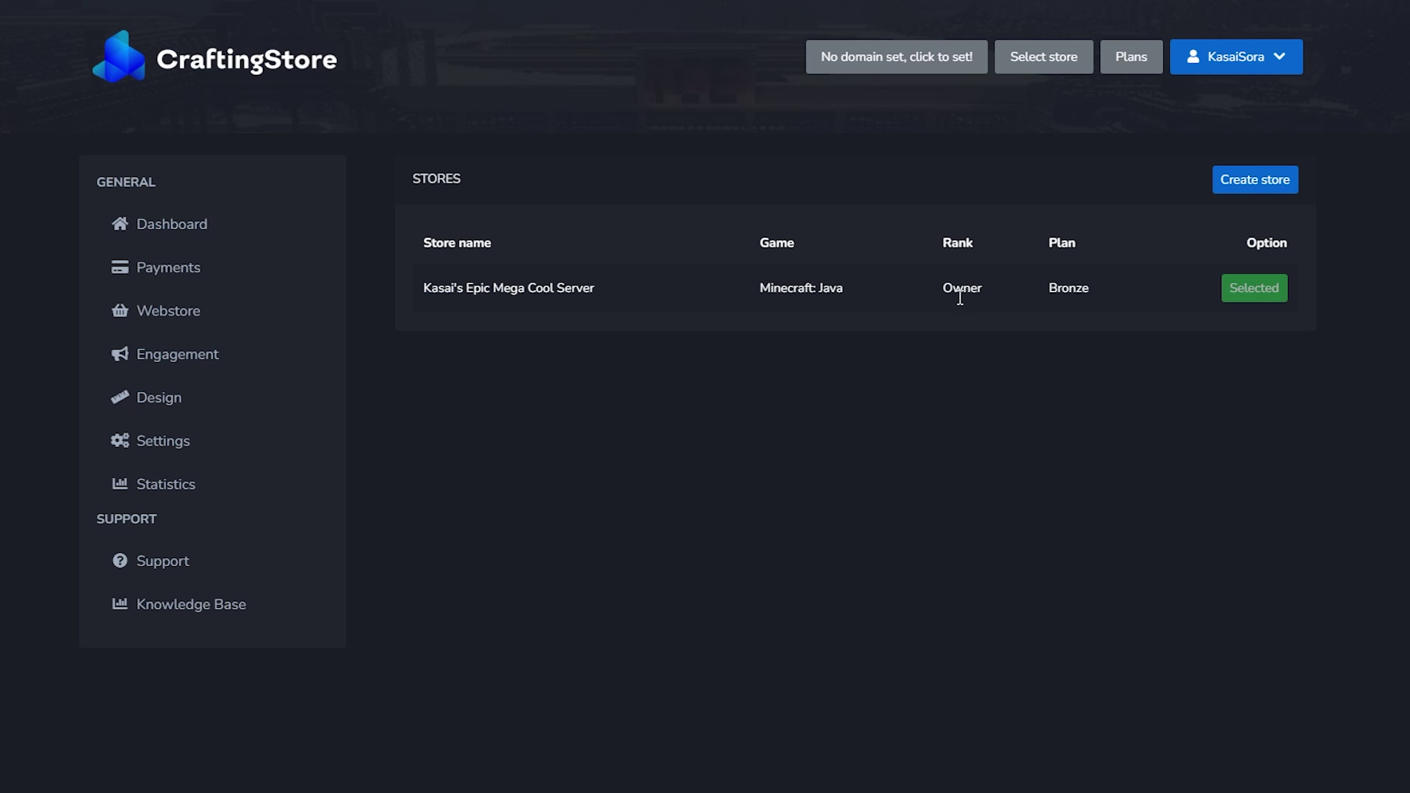
Look over the new store's listing, then go to the subscription Plans page.
{"action": "left_click_drag", "start_coordinate": [419, 230], "coordinate": [1082, 293]}
{"action": "left_click", "coordinate": [1008, 225]}
{"action": "left_click", "coordinate": [1131, 63]}
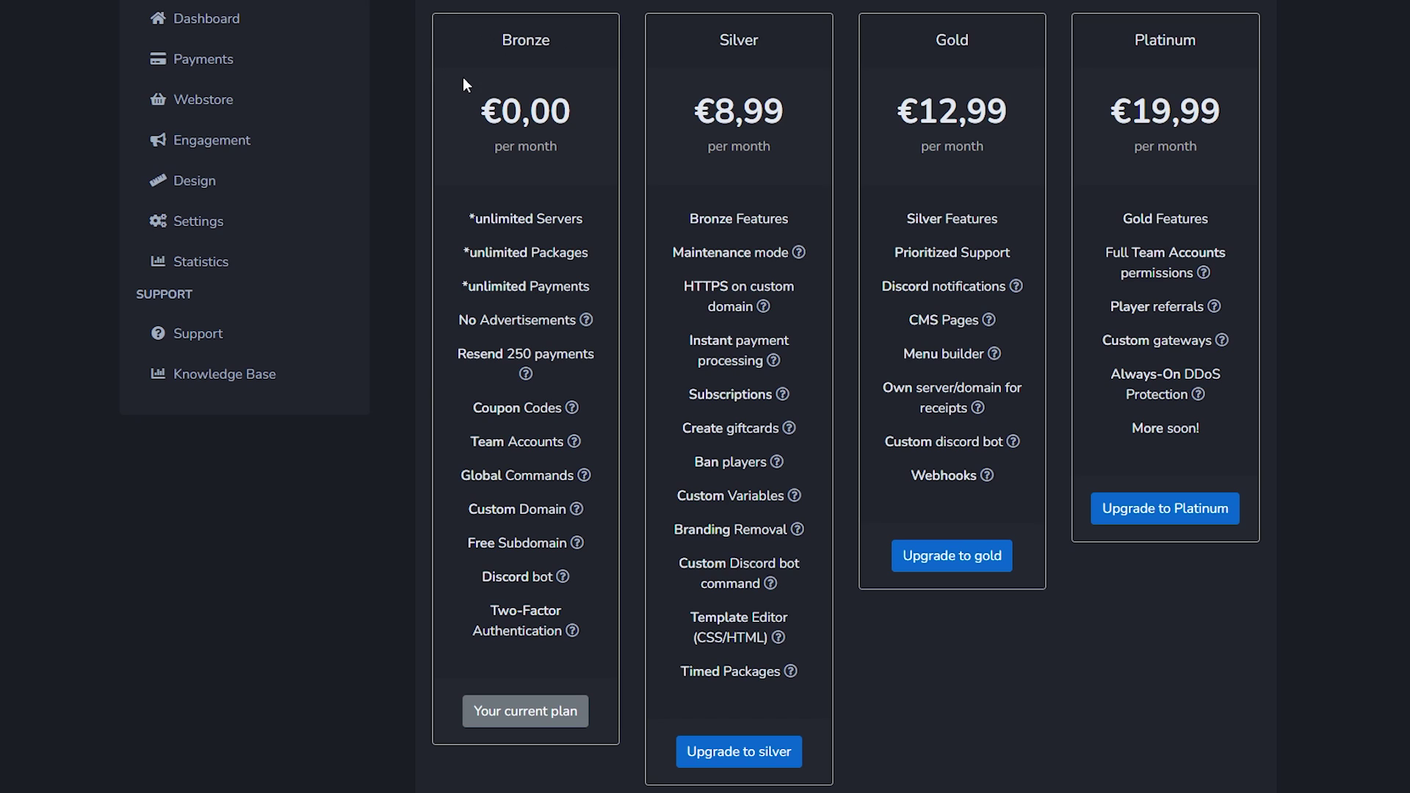
Review the Bronze plan's features: unlimited servers, packages and payments, coupons, free subdomain.
{"action": "left_click_drag", "start_coordinate": [464, 80], "coordinate": [527, 286]}
{"action": "left_click_drag", "start_coordinate": [461, 319], "coordinate": [570, 322]}
{"action": "left_click", "coordinate": [563, 322]}
{"action": "left_click_drag", "start_coordinate": [500, 286], "coordinate": [587, 286]}
{"action": "left_click", "coordinate": [553, 277]}
{"action": "left_click_drag", "start_coordinate": [497, 256], "coordinate": [592, 254]}
{"action": "left_click_drag", "start_coordinate": [494, 219], "coordinate": [593, 235]}
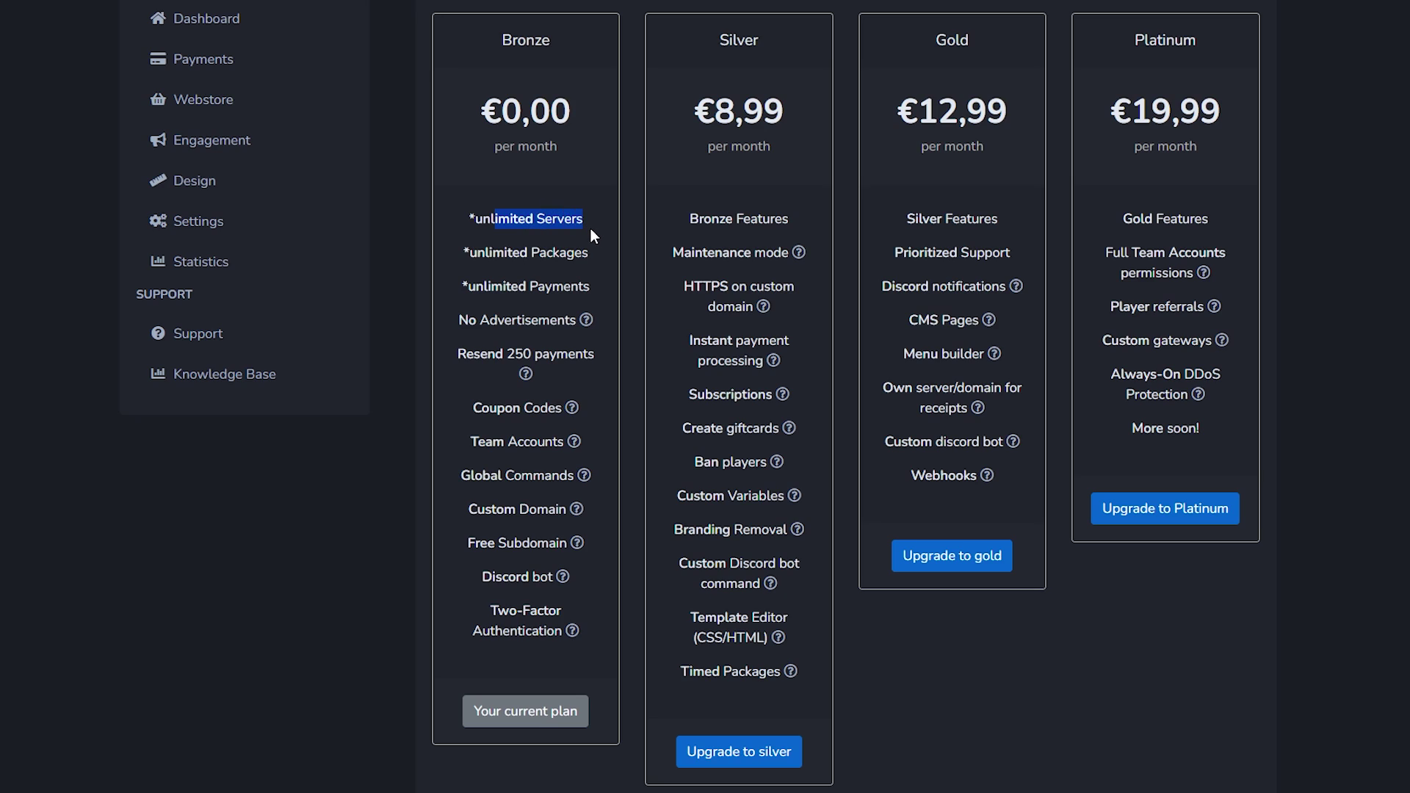
{"action": "left_click", "coordinate": [584, 228]}
{"action": "left_click_drag", "start_coordinate": [496, 354], "coordinate": [588, 350]}
{"action": "left_click_drag", "start_coordinate": [489, 408], "coordinate": [536, 407]}
{"action": "left_click_drag", "start_coordinate": [476, 543], "coordinate": [562, 542]}
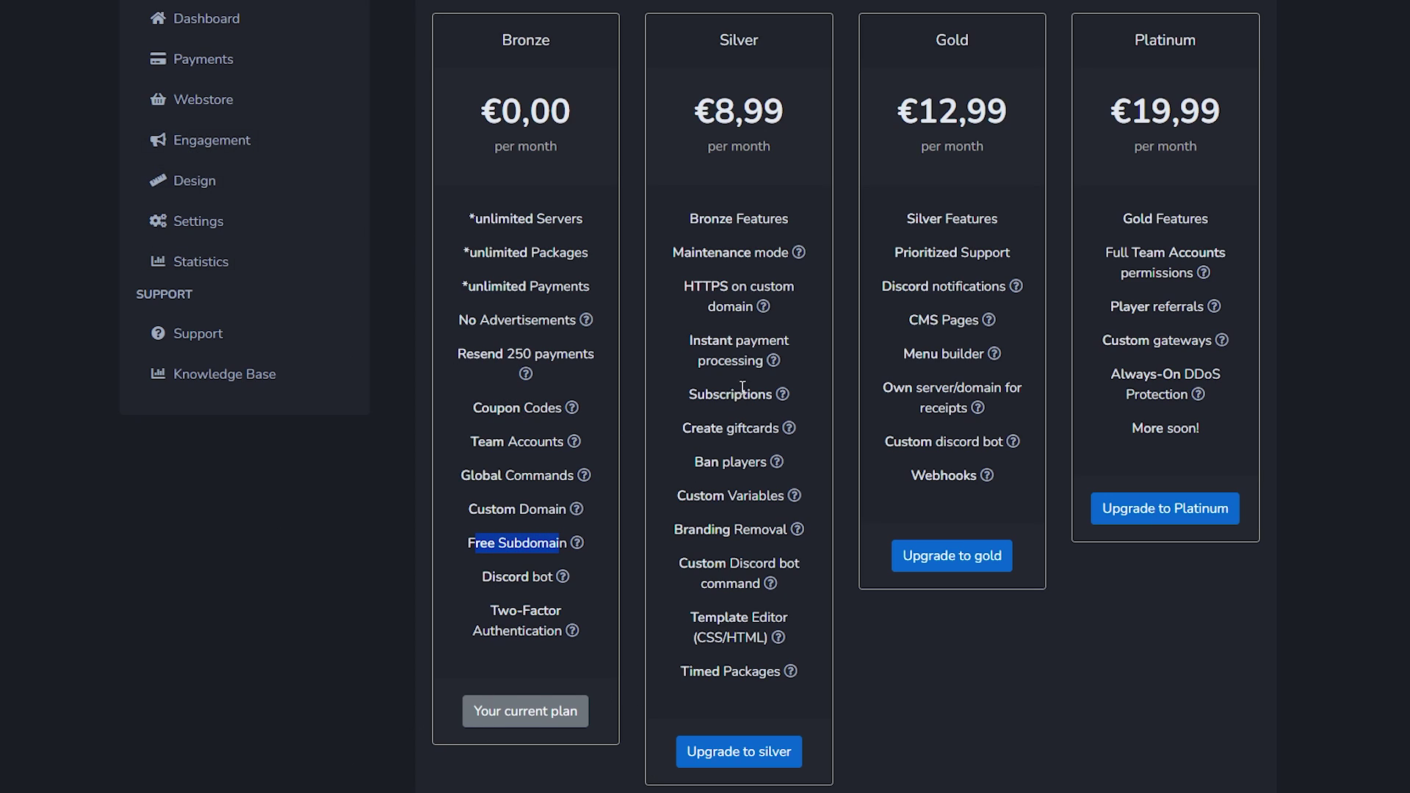
Compare the Silver, Gold and Platinum plan features against the Bronze card.
{"action": "left_click_drag", "start_coordinate": [672, 252], "coordinate": [775, 671]}
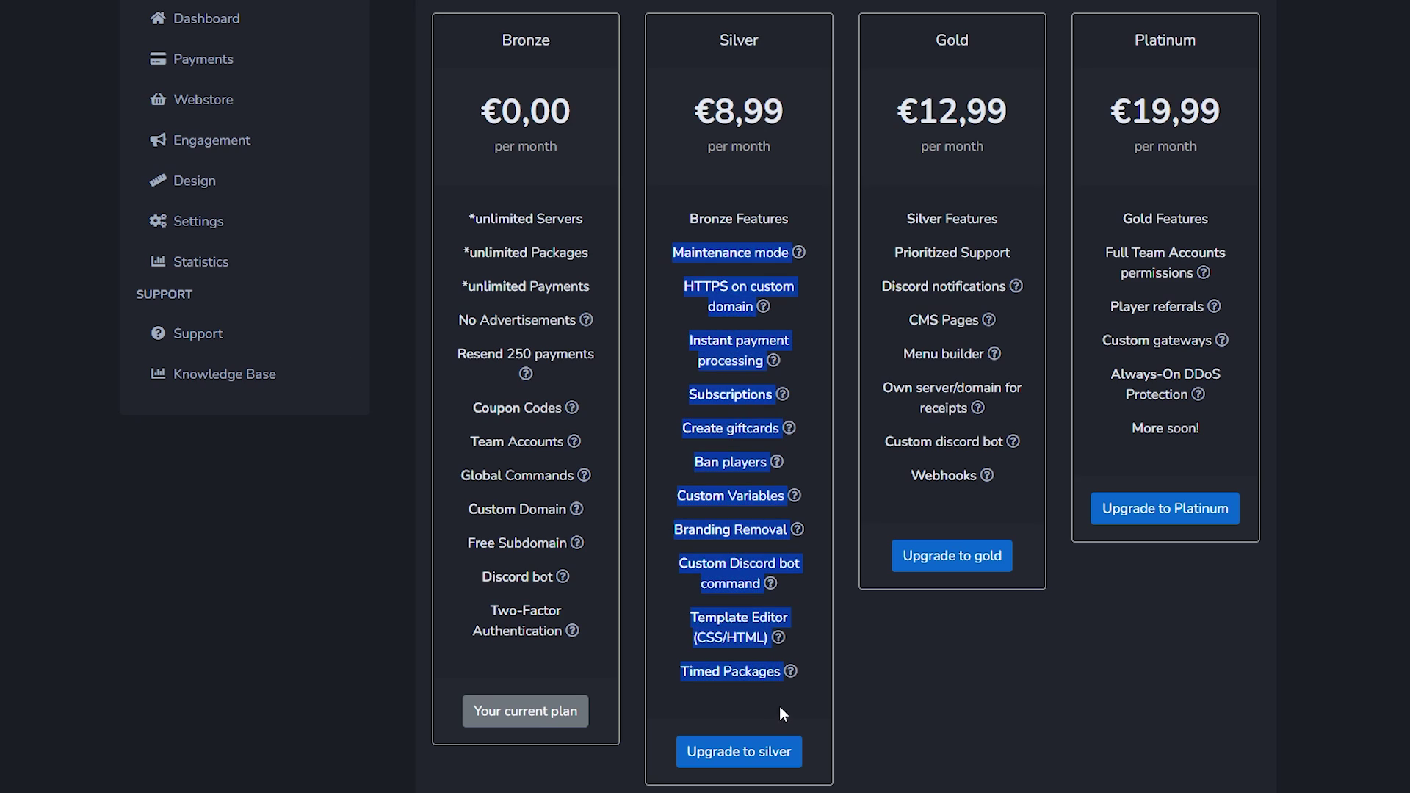
{"action": "left_click", "coordinate": [777, 703]}
{"action": "left_click_drag", "start_coordinate": [891, 223], "coordinate": [1015, 464]}
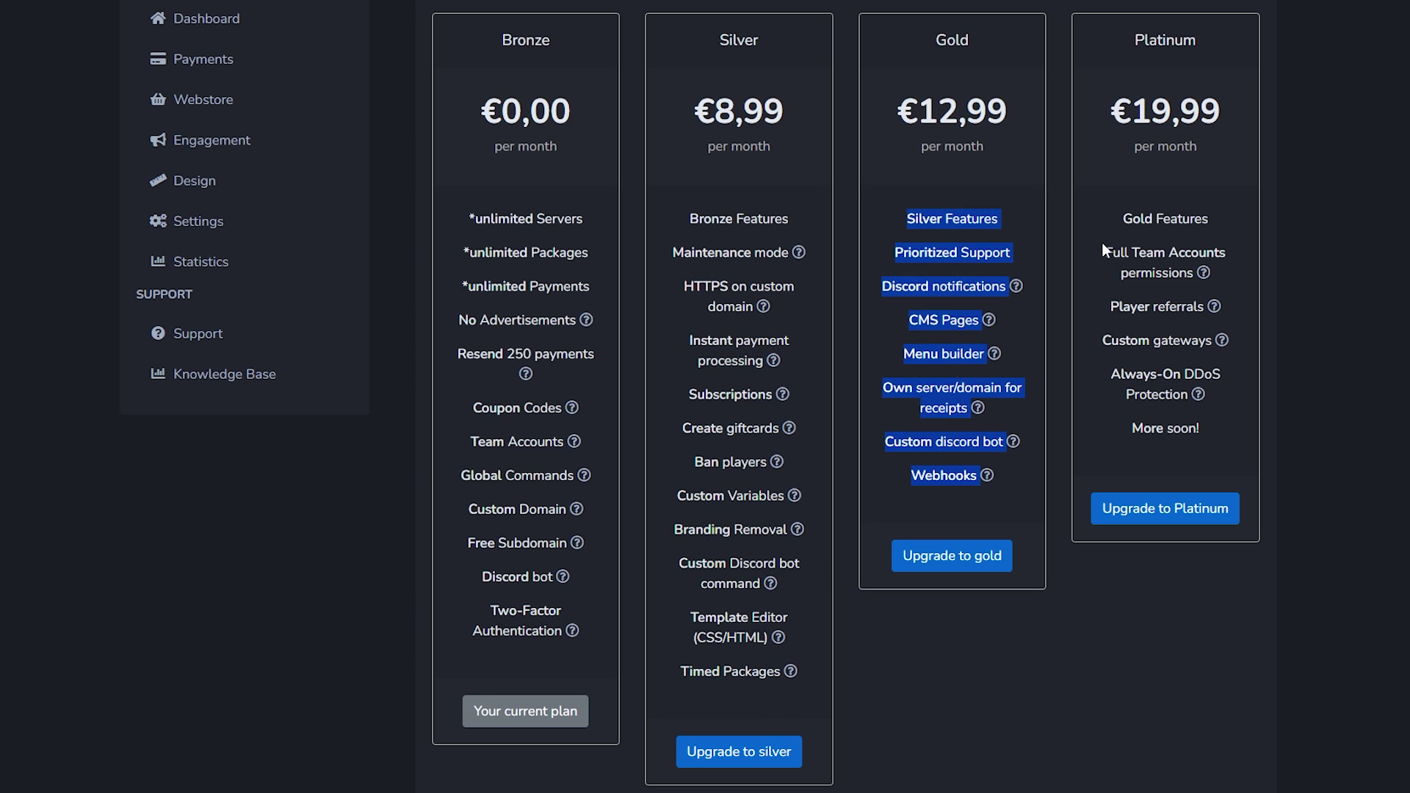
{"action": "left_click_drag", "start_coordinate": [1102, 247], "coordinate": [1202, 448]}
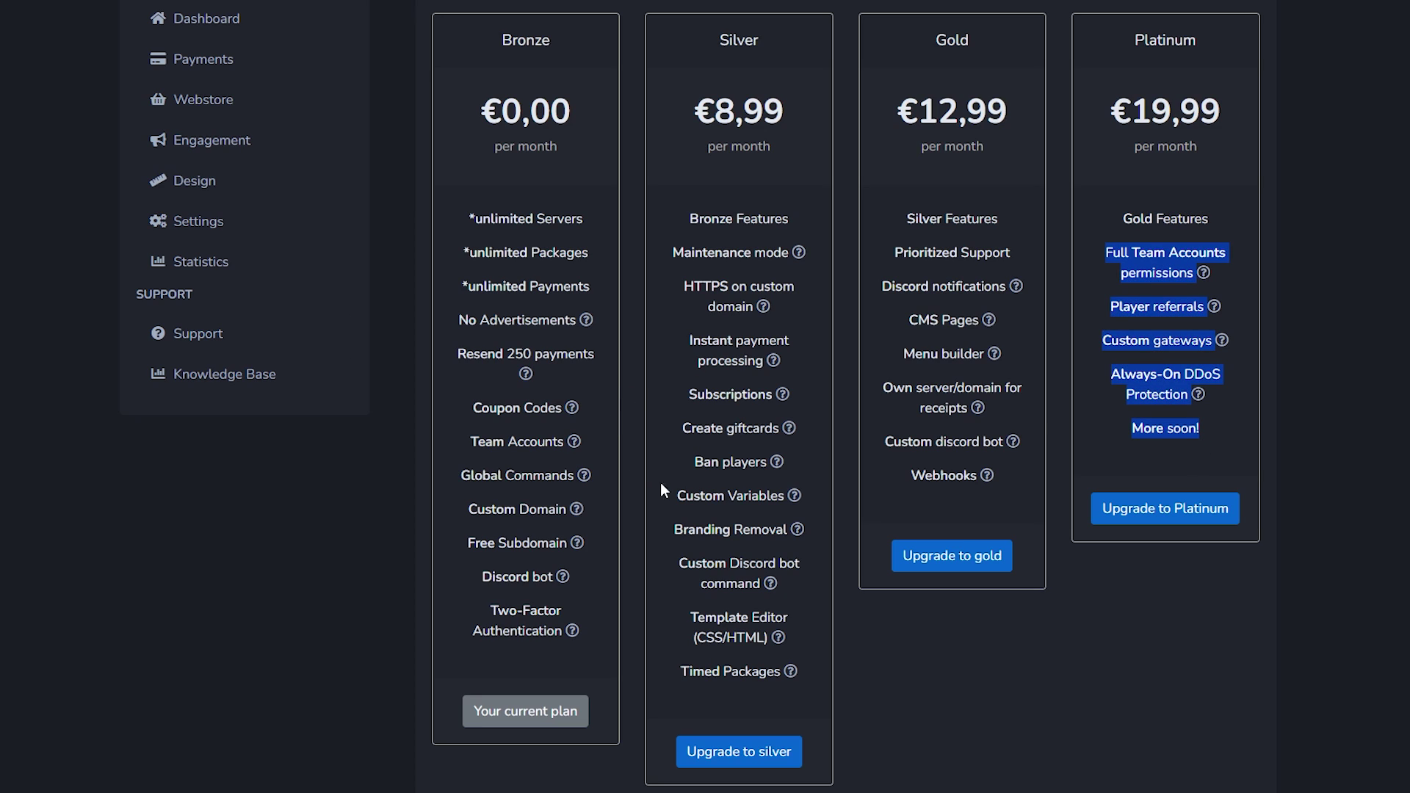
{"action": "left_click_drag", "start_coordinate": [478, 117], "coordinate": [606, 631]}
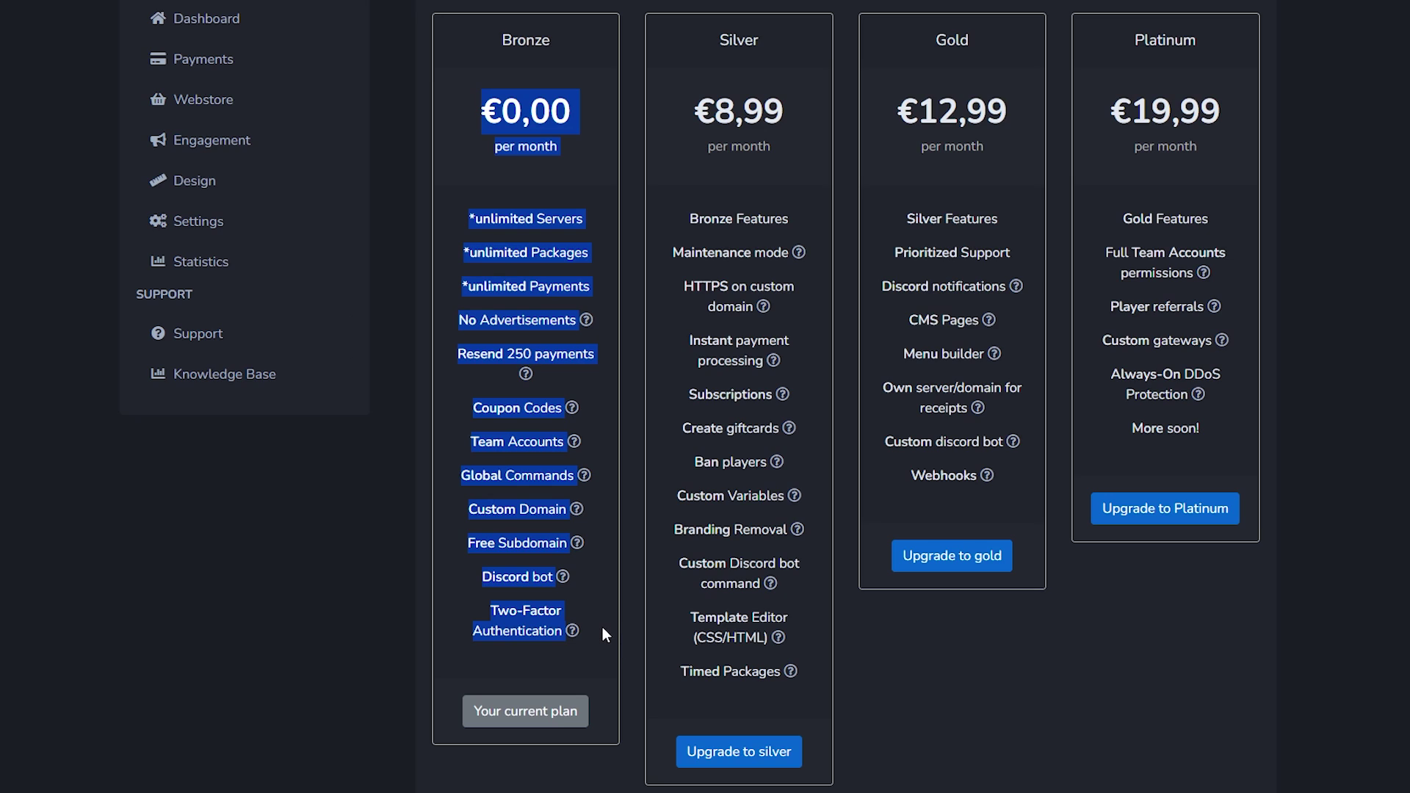
{"action": "left_click", "coordinate": [597, 632]}
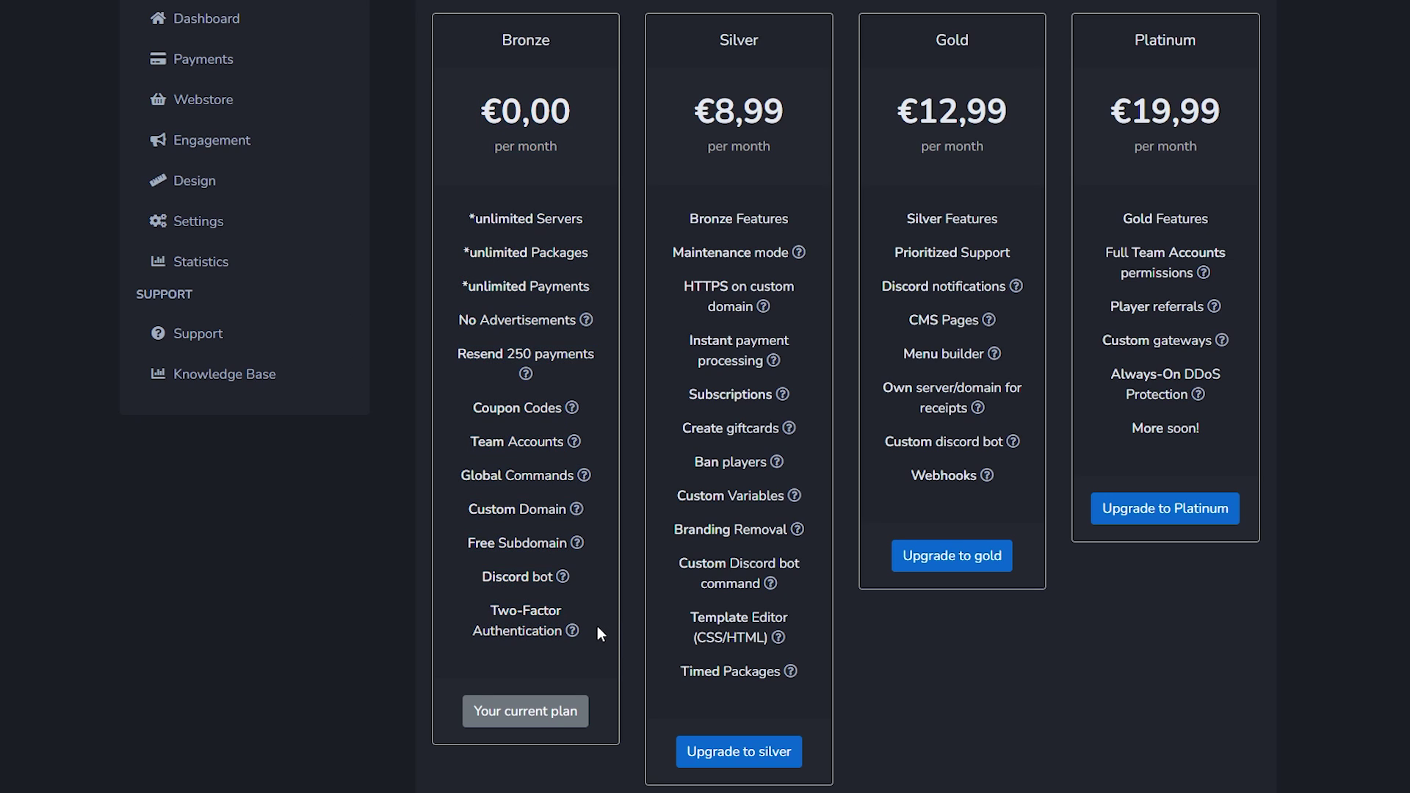
{"action": "left_click_drag", "start_coordinate": [693, 26], "coordinate": [1272, 547]}
{"action": "left_click", "coordinate": [1239, 666]}
{"action": "scroll", "coordinate": [1240, 666], "scroll_direction": "up", "scroll_amount": 3}
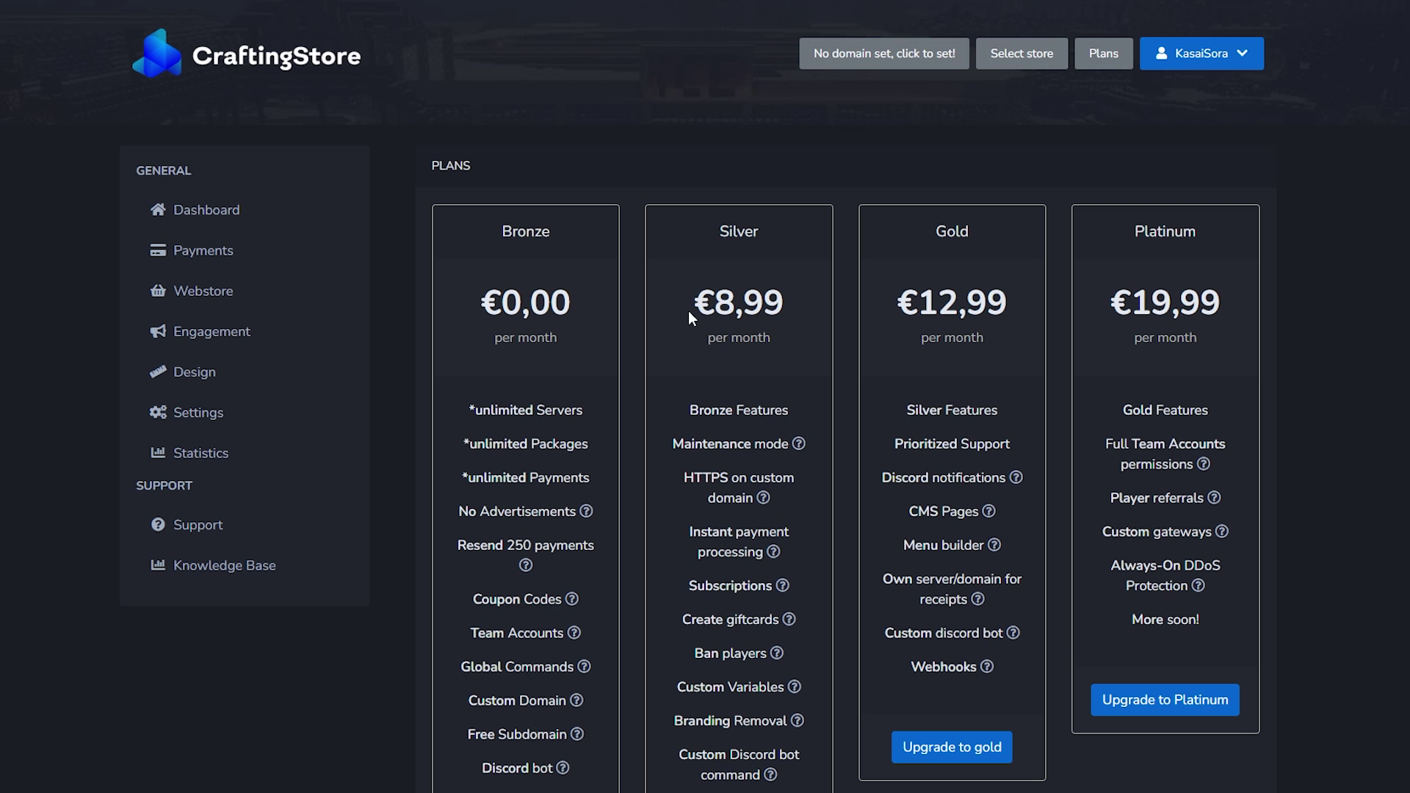
Go to the store's domain settings and read the custom domain and free subdomain explanations.
{"action": "left_click", "coordinate": [873, 62]}
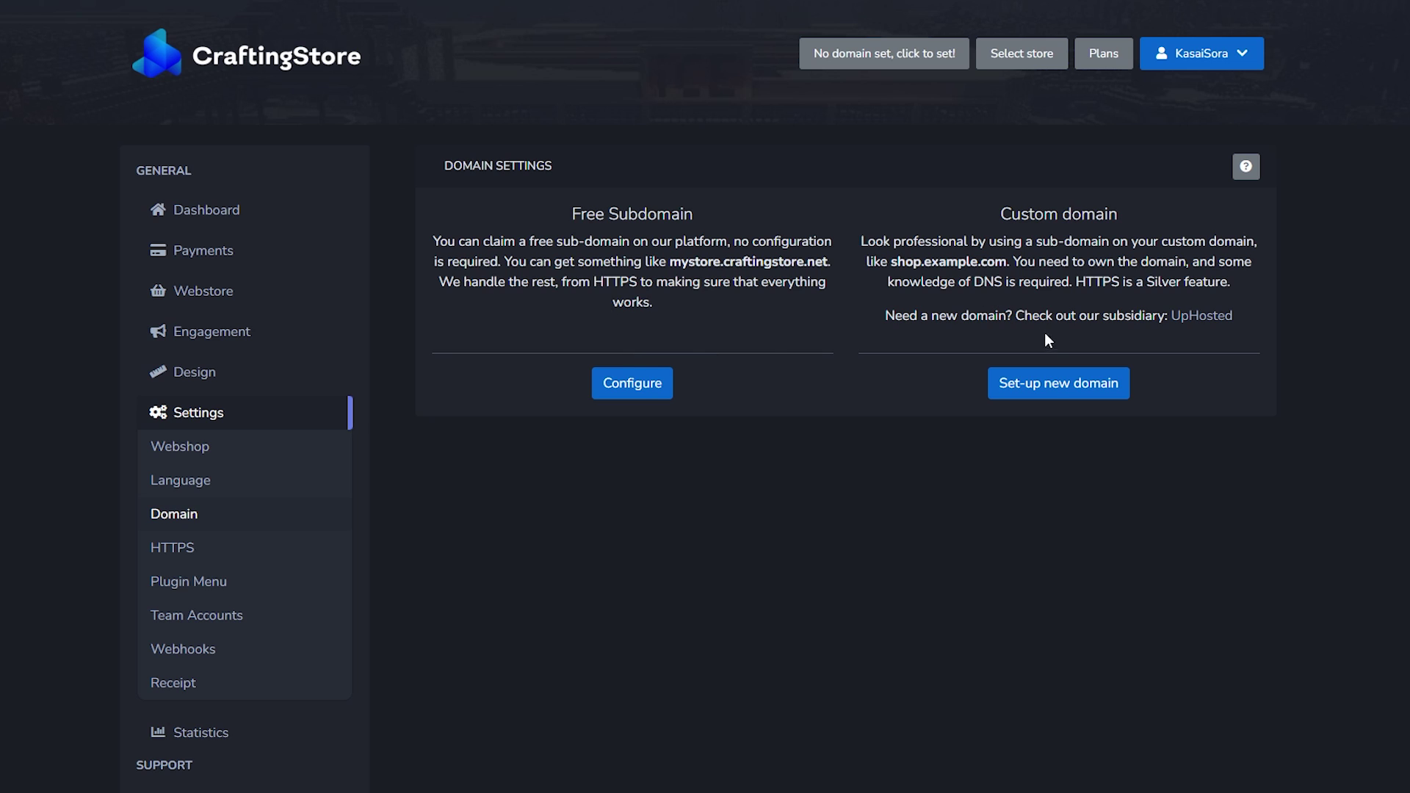
{"action": "left_click_drag", "start_coordinate": [976, 214], "coordinate": [1251, 333]}
{"action": "left_click", "coordinate": [1250, 334]}
{"action": "left_click_drag", "start_coordinate": [526, 207], "coordinate": [713, 314]}
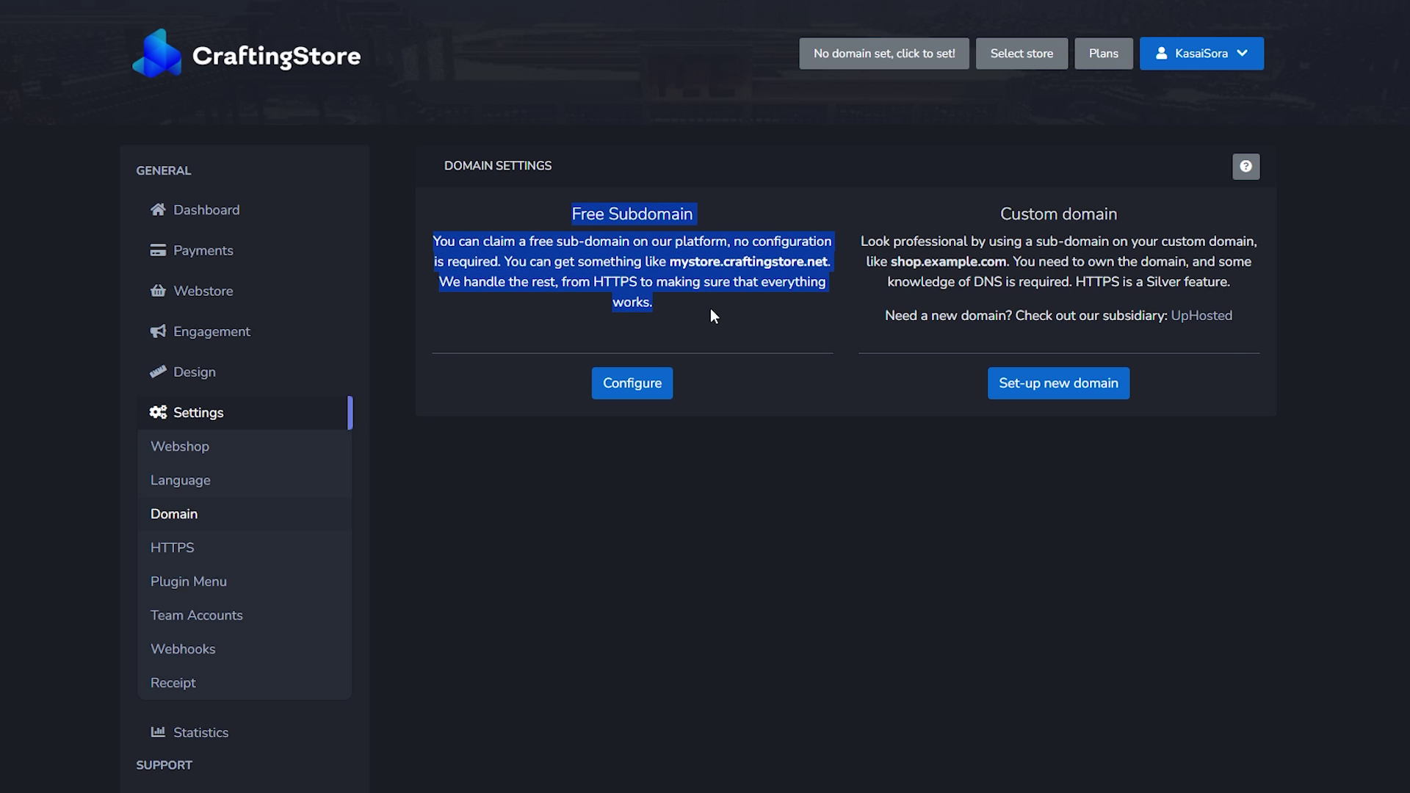
{"action": "left_click", "coordinate": [711, 309]}
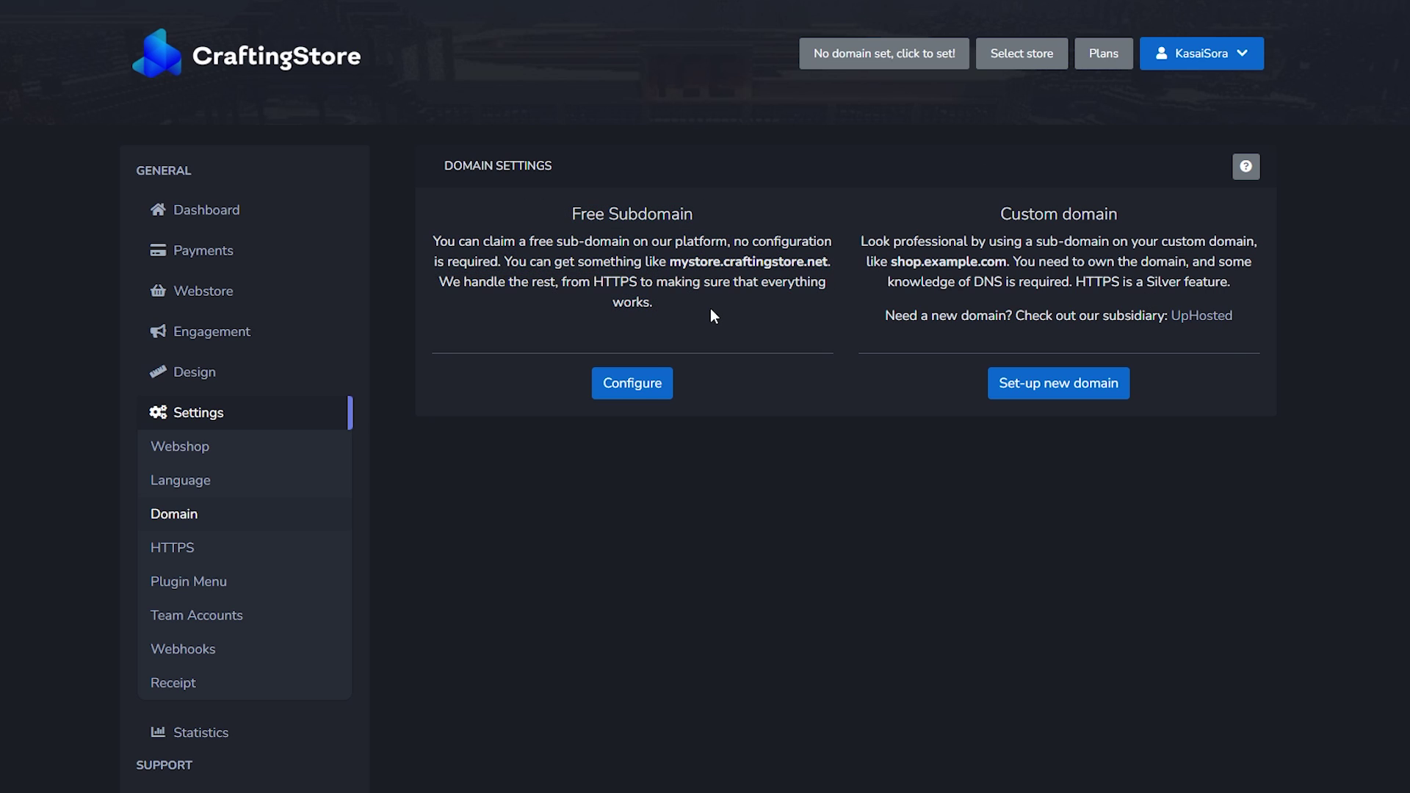
Claim the free craftingstore.net subdomain 'Kasaisepicstorelol'.
{"action": "left_click", "coordinate": [633, 385]}
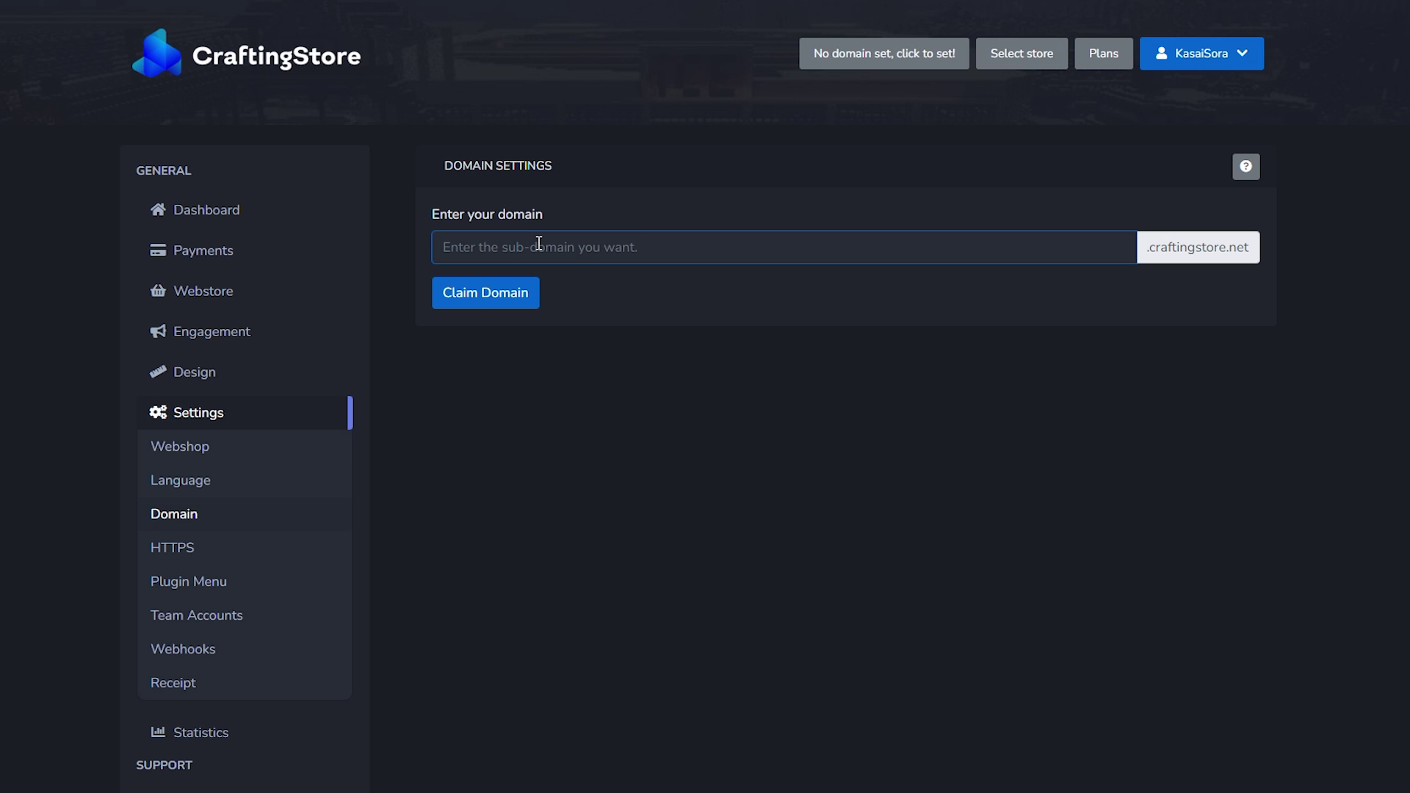
{"action": "type", "text": "Kasai"}
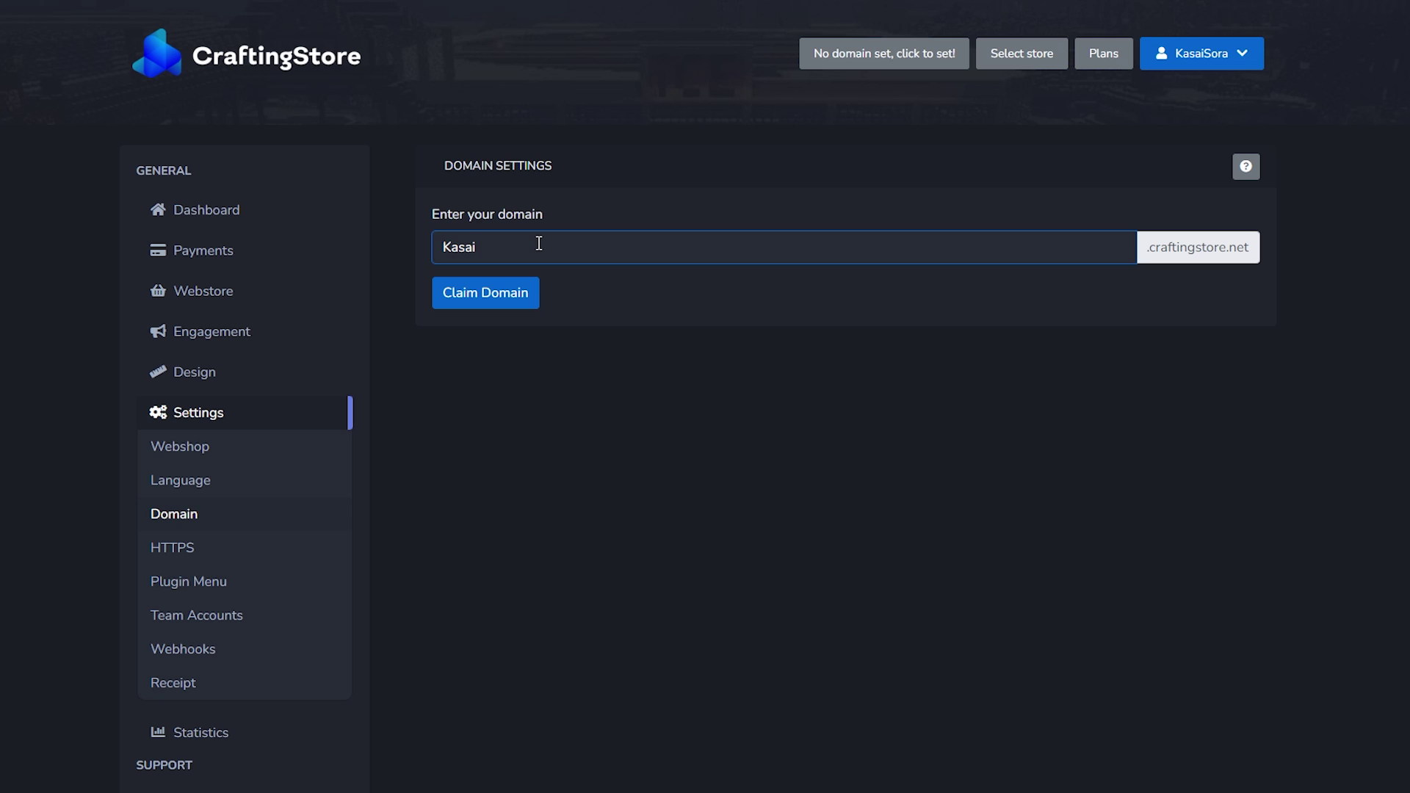
{"action": "type", "text": "sepicstorelol"}
{"action": "left_click", "coordinate": [484, 299]}
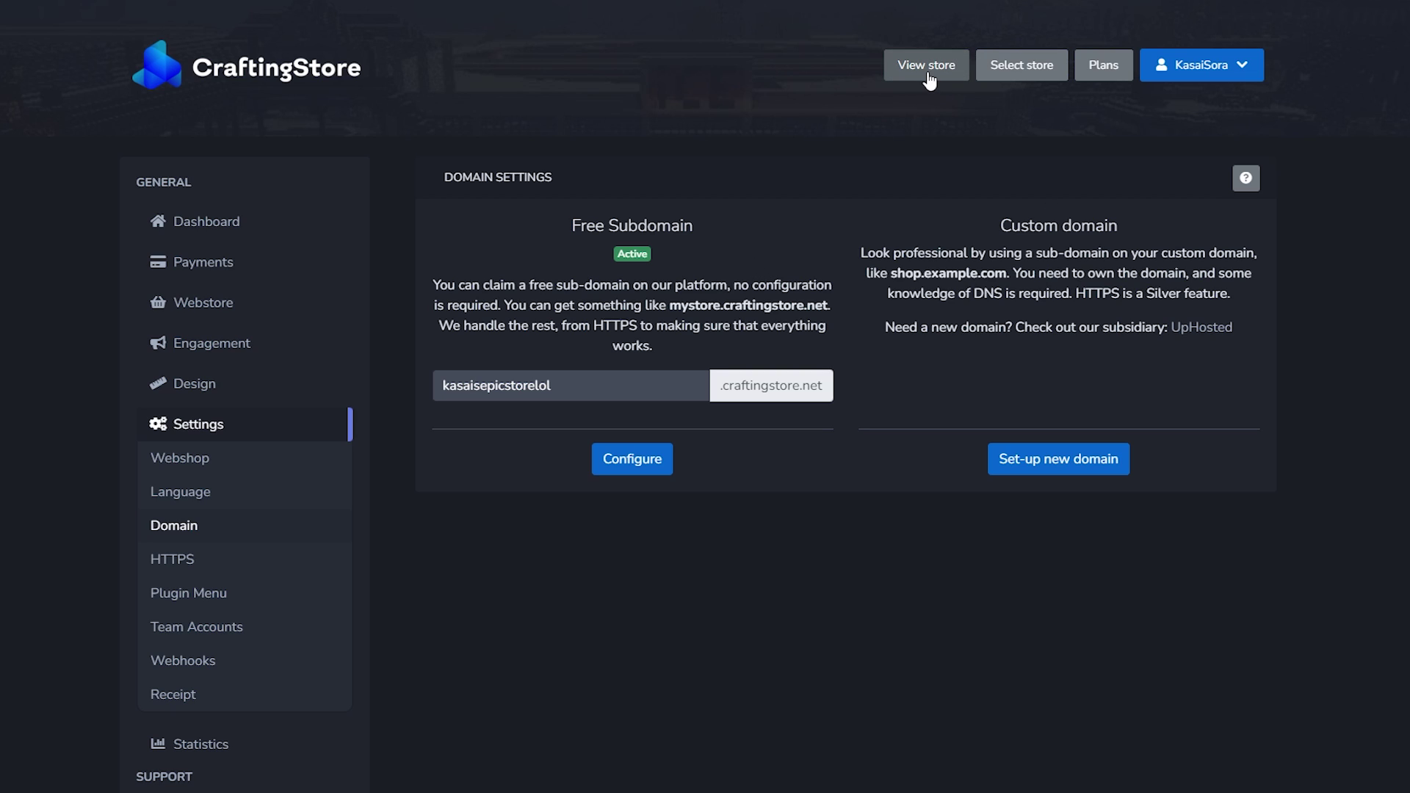
View the live storefront and review the e-mail confirmation notice and setup wizard prompt.
{"action": "left_click", "coordinate": [927, 70]}
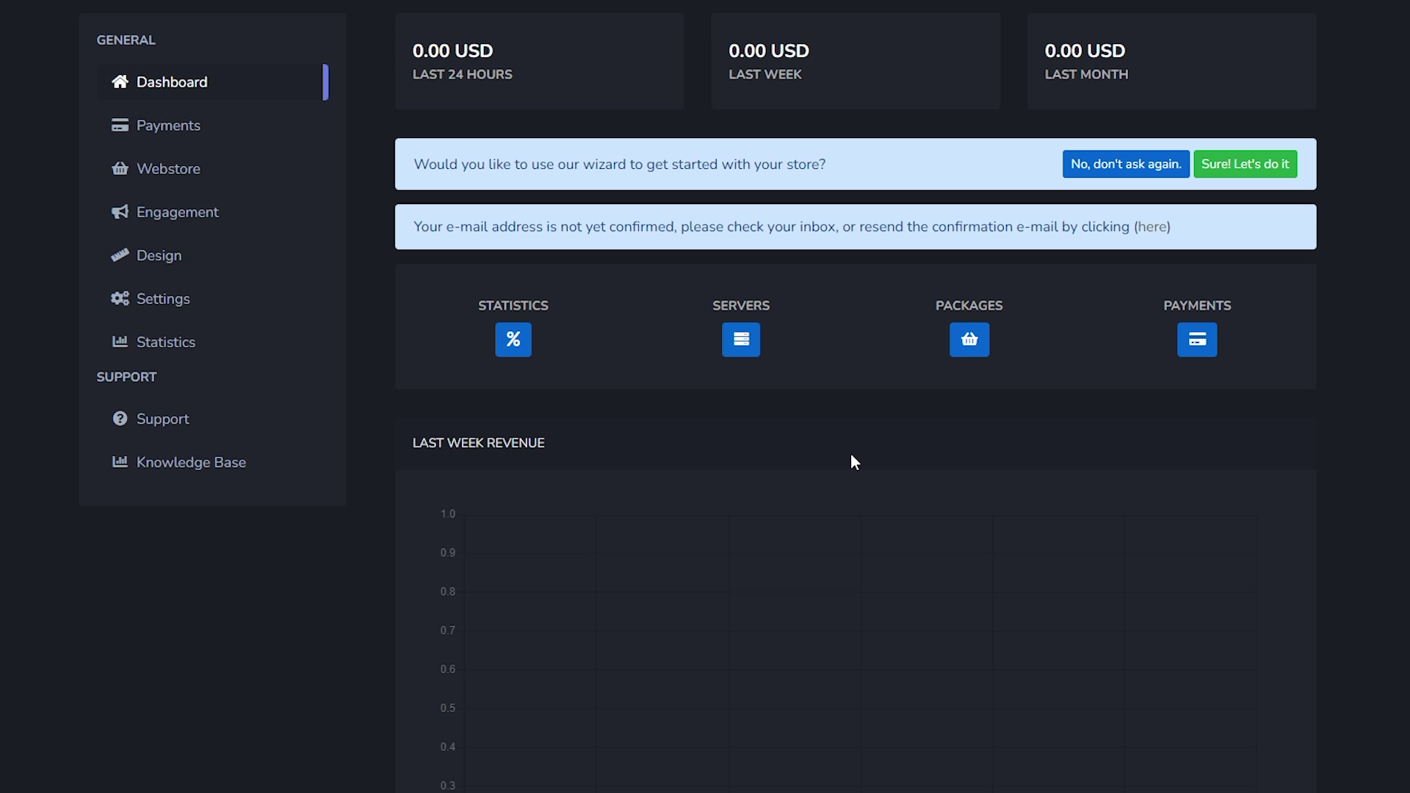
{"action": "left_click_drag", "start_coordinate": [414, 227], "coordinate": [912, 230]}
{"action": "left_click", "coordinate": [912, 232]}
{"action": "left_click_drag", "start_coordinate": [414, 166], "coordinate": [834, 173]}
{"action": "left_click", "coordinate": [876, 163]}
Accept the setup wizard and name the new server SoraCraft.
{"action": "left_click", "coordinate": [1258, 164]}
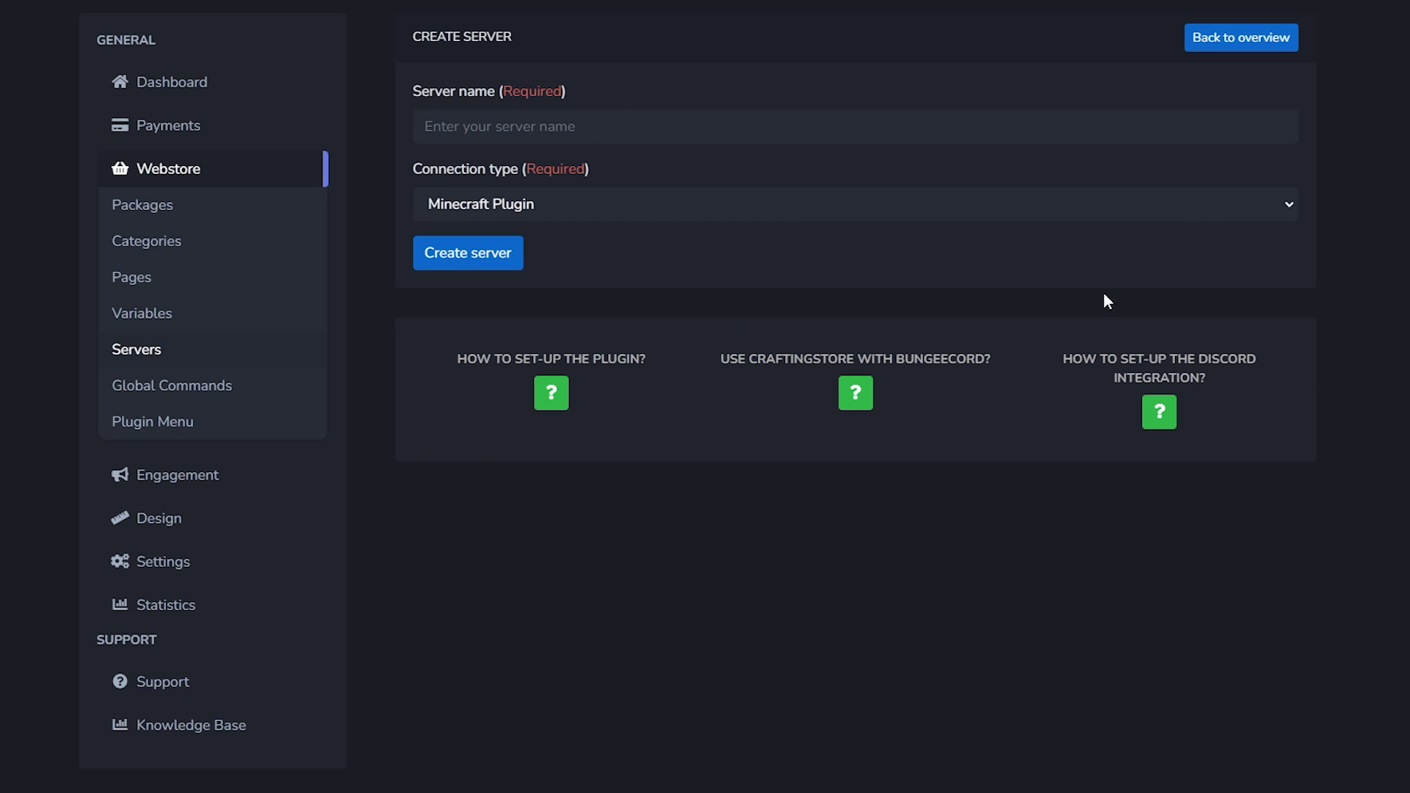
{"action": "left_click", "coordinate": [621, 124]}
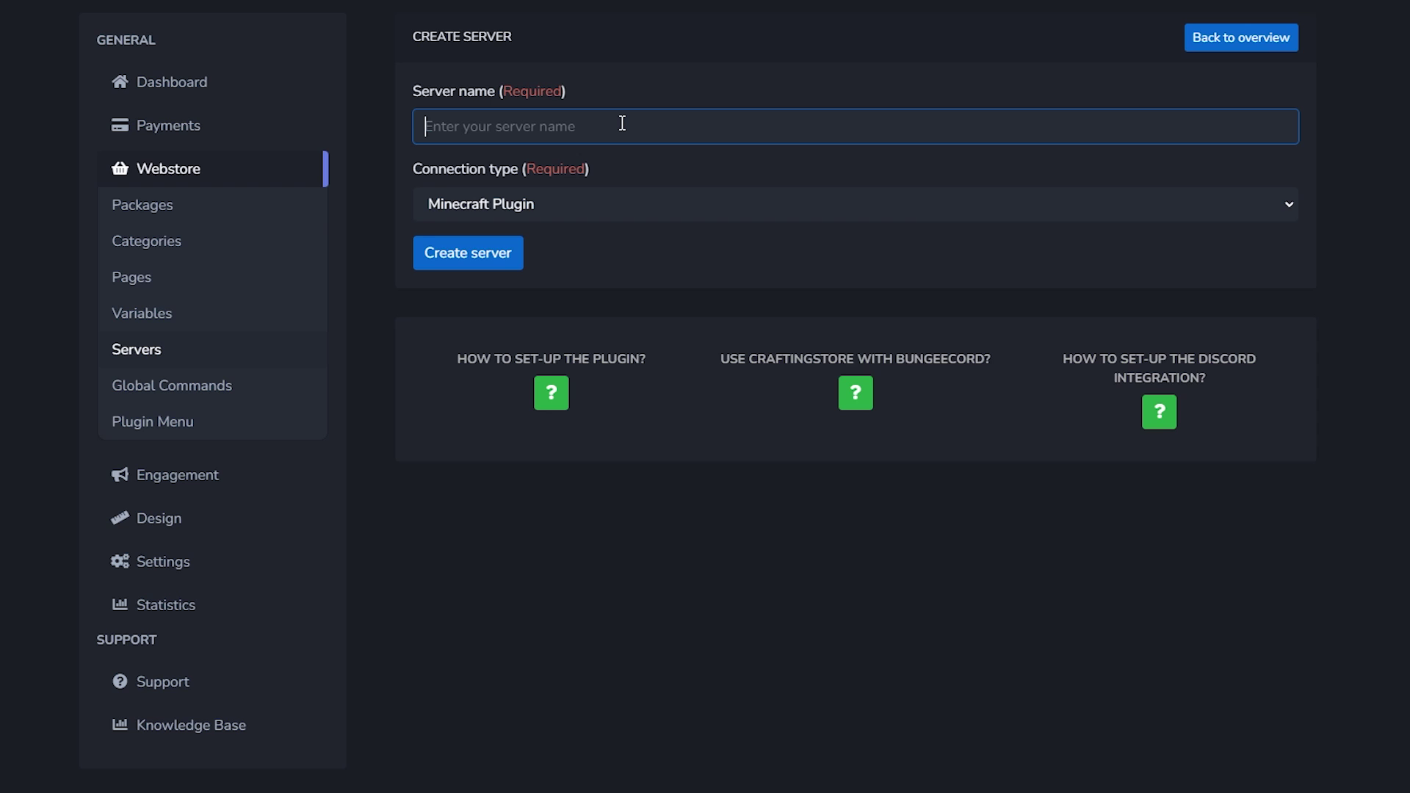
{"action": "type", "text": "SoraCraft"}
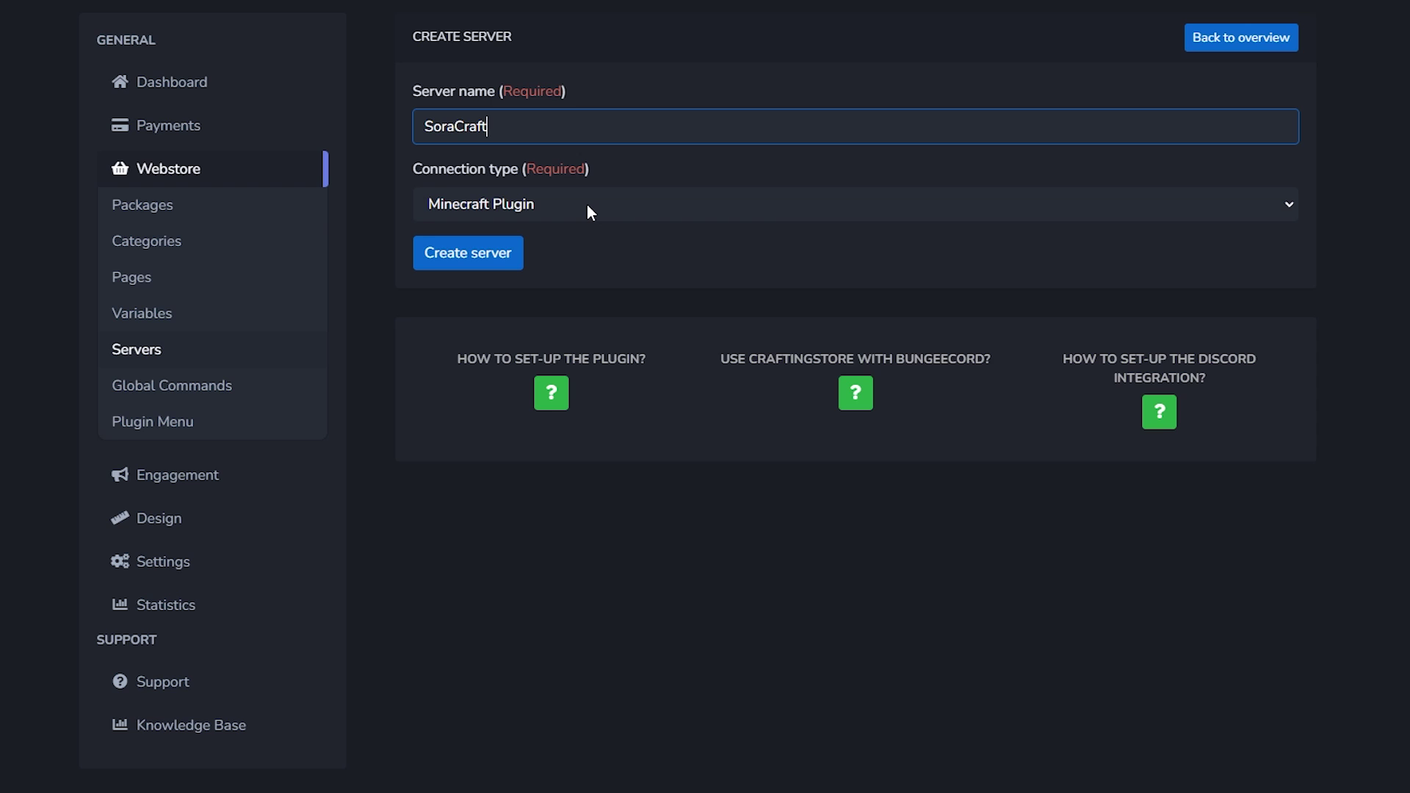
{"action": "key", "text": "Tab"}
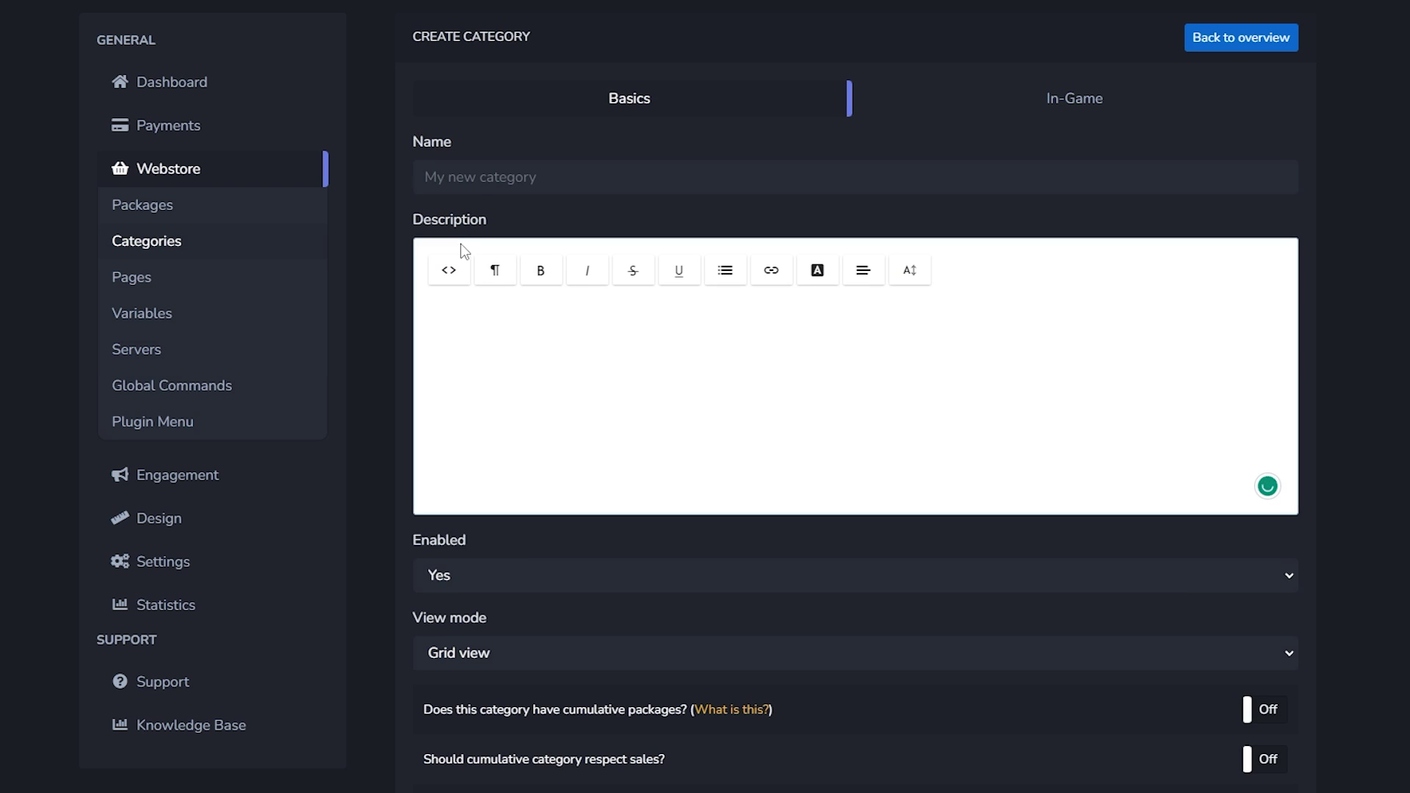
Name the new category Ranks.
{"action": "left_click", "coordinate": [482, 189]}
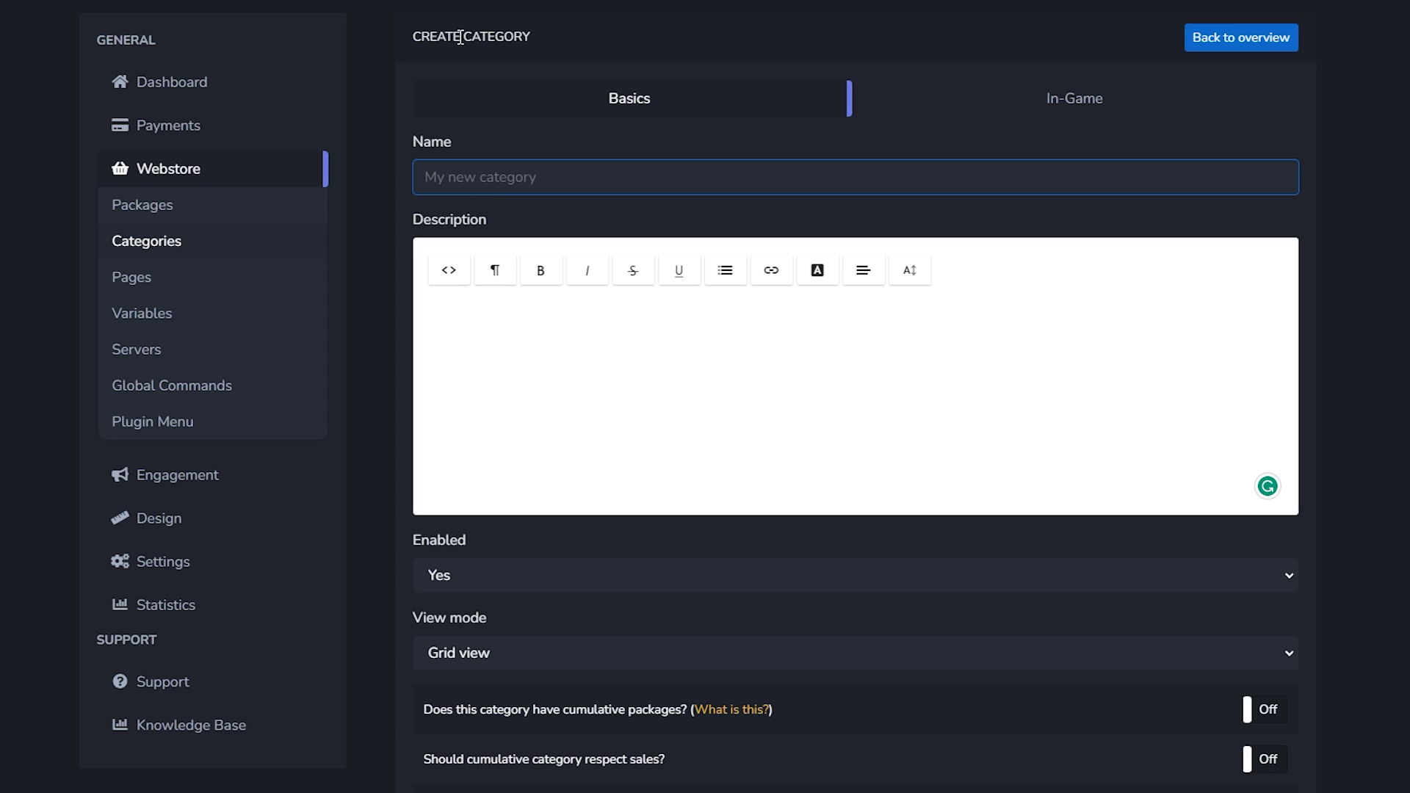
{"action": "left_click_drag", "start_coordinate": [437, 37], "coordinate": [544, 45]}
{"action": "left_click", "coordinate": [542, 40]}
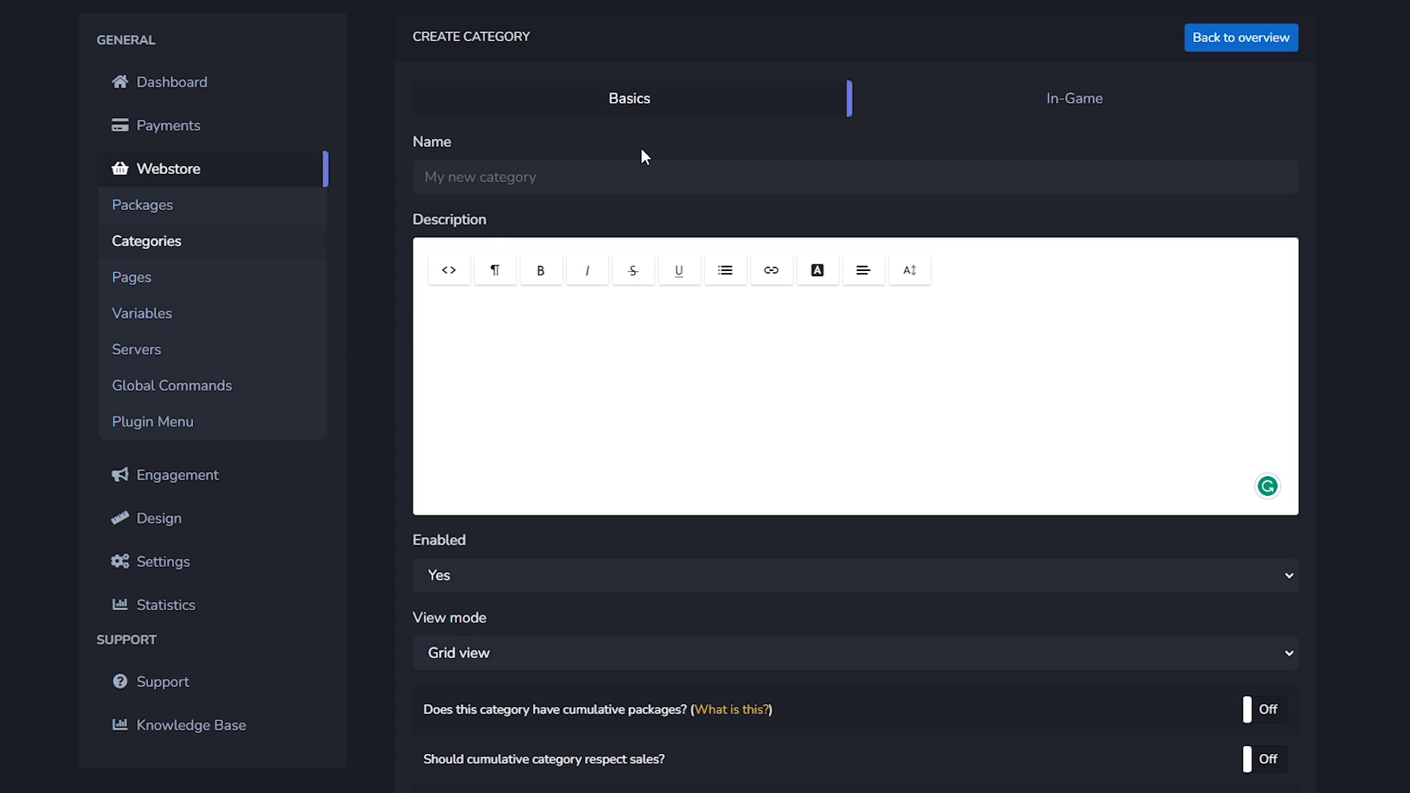
{"action": "left_click", "coordinate": [628, 182]}
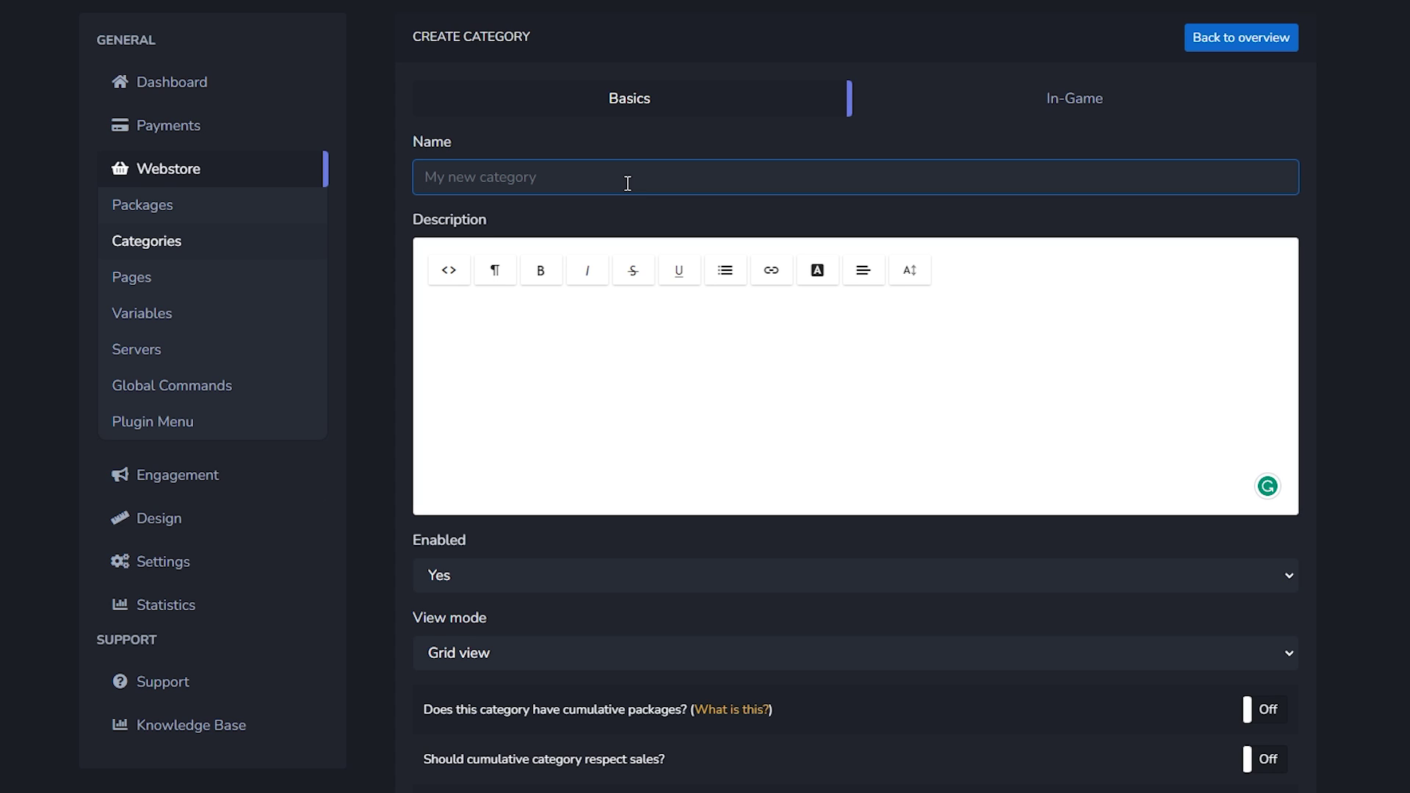
{"action": "type", "text": "Ranks"}
Give it the description 'Over here you can buy ranks from me please buy ranks :)'.
{"action": "left_click", "coordinate": [645, 346]}
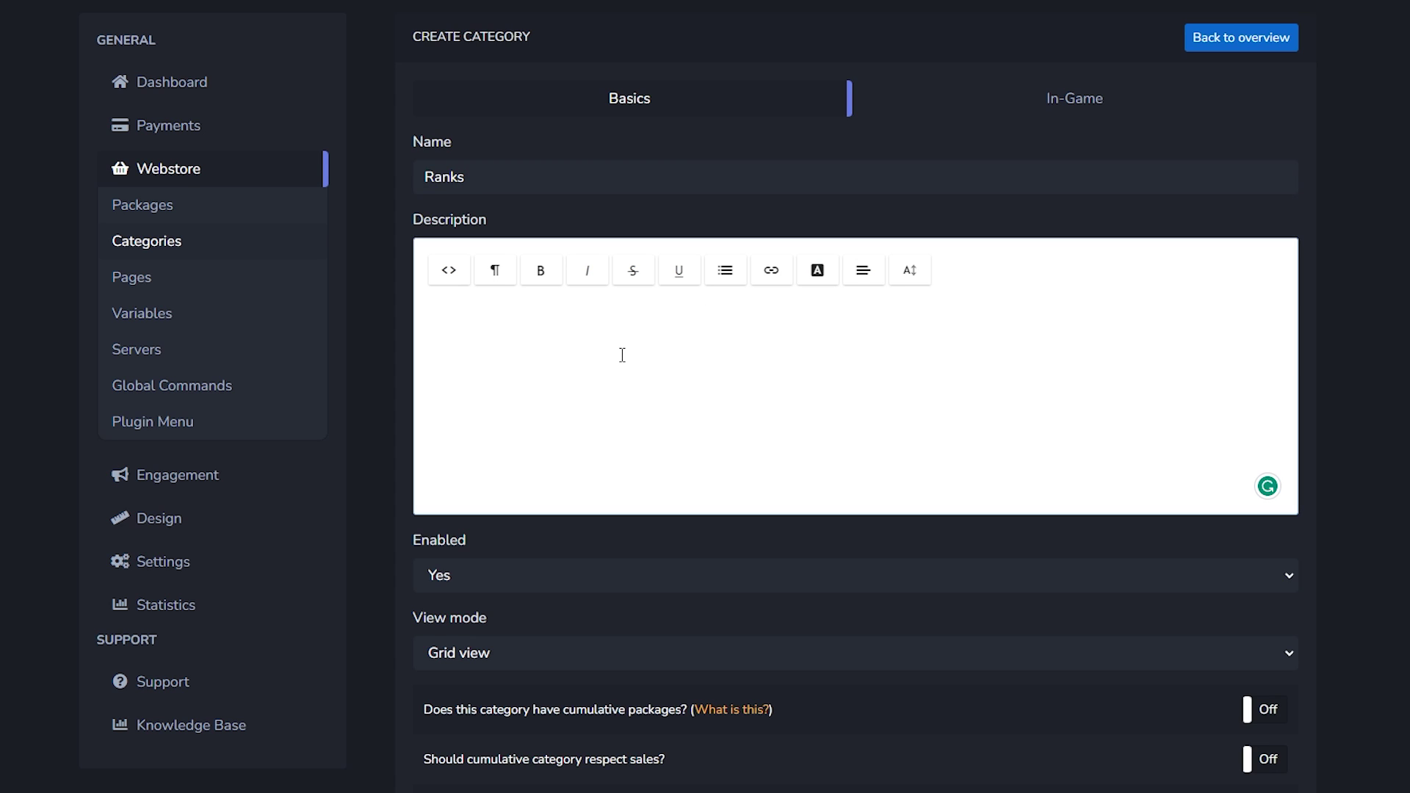
{"action": "type", "text": "Over here you can buy ranks f"}
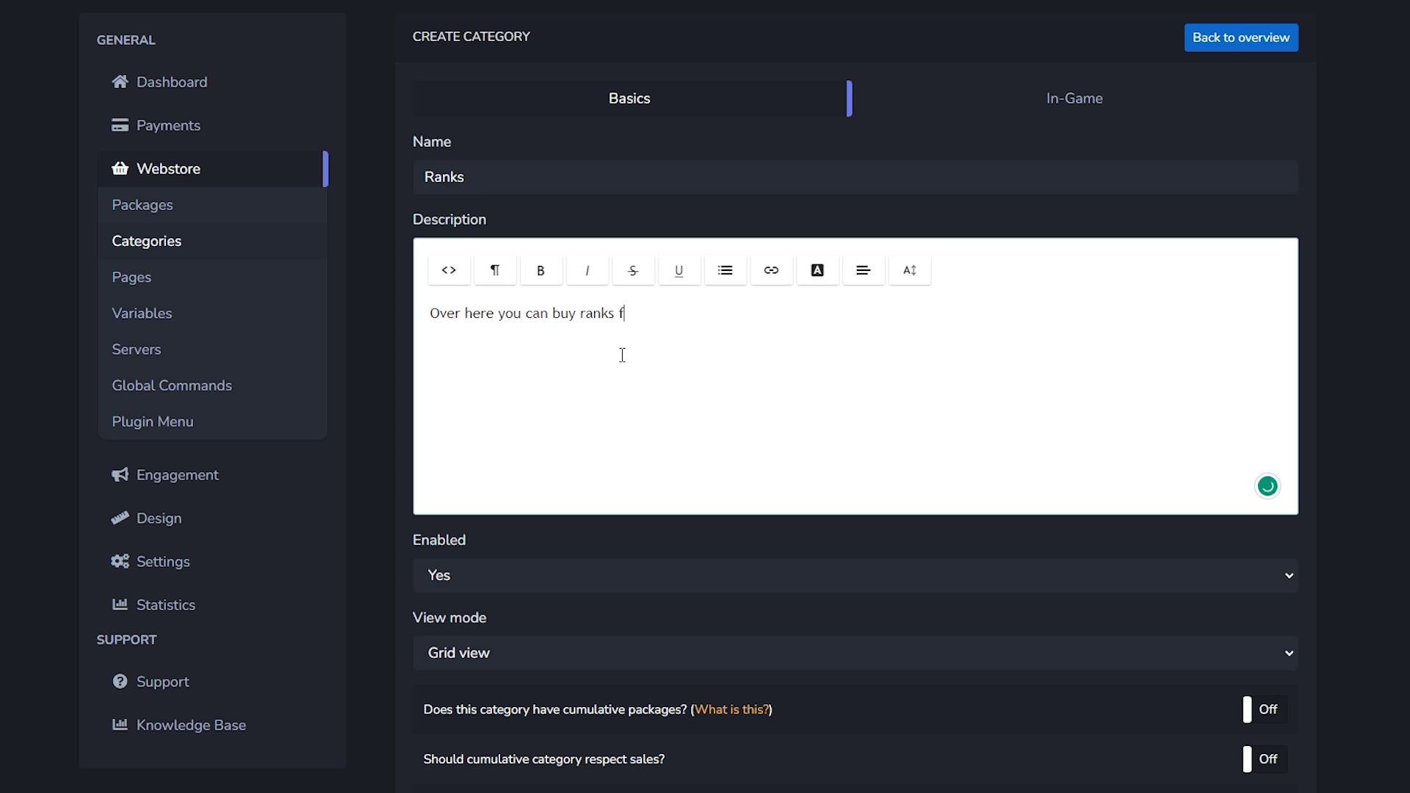
{"action": "type", "text": "rom me please buy ranks :)"}
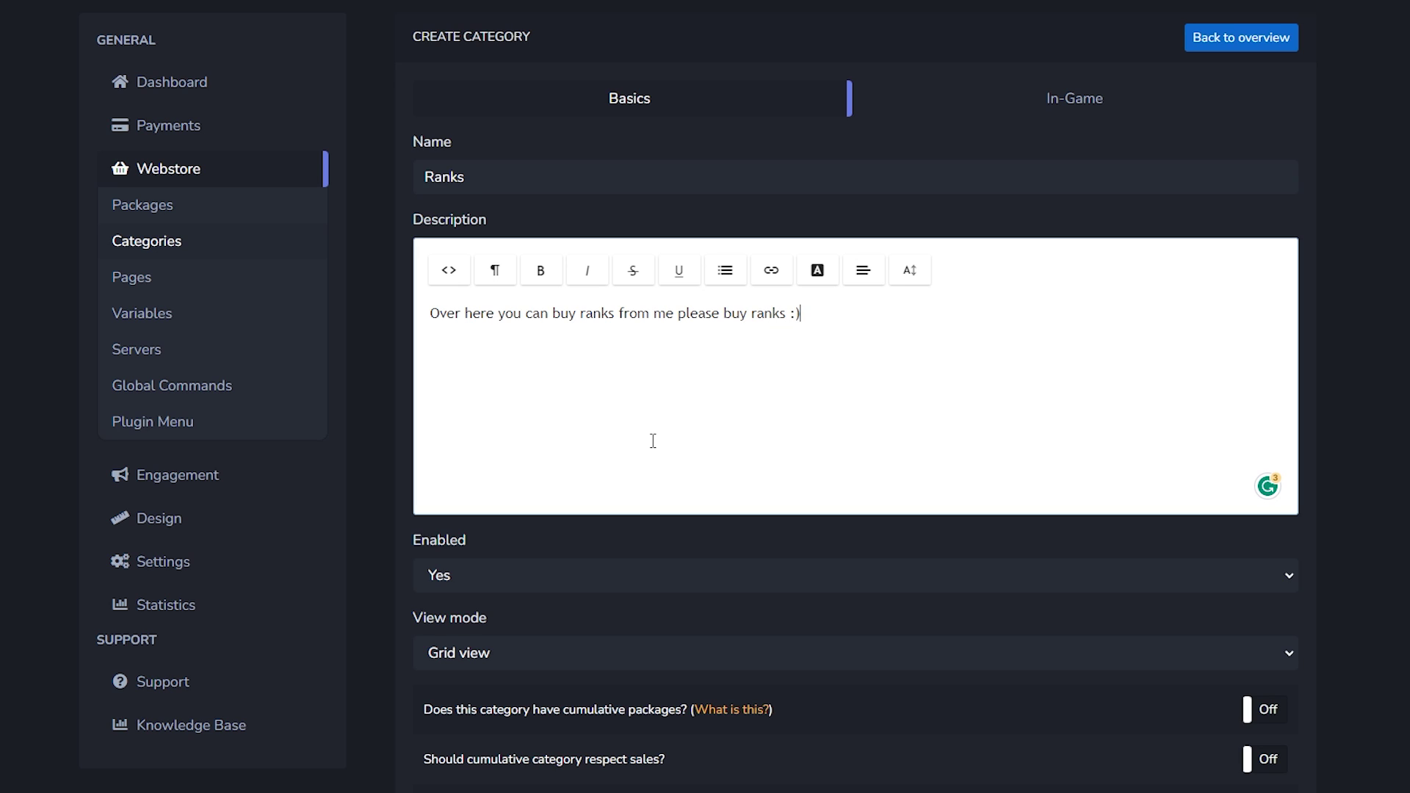
{"action": "scroll", "coordinate": [653, 440], "scroll_direction": "down", "scroll_amount": 2}
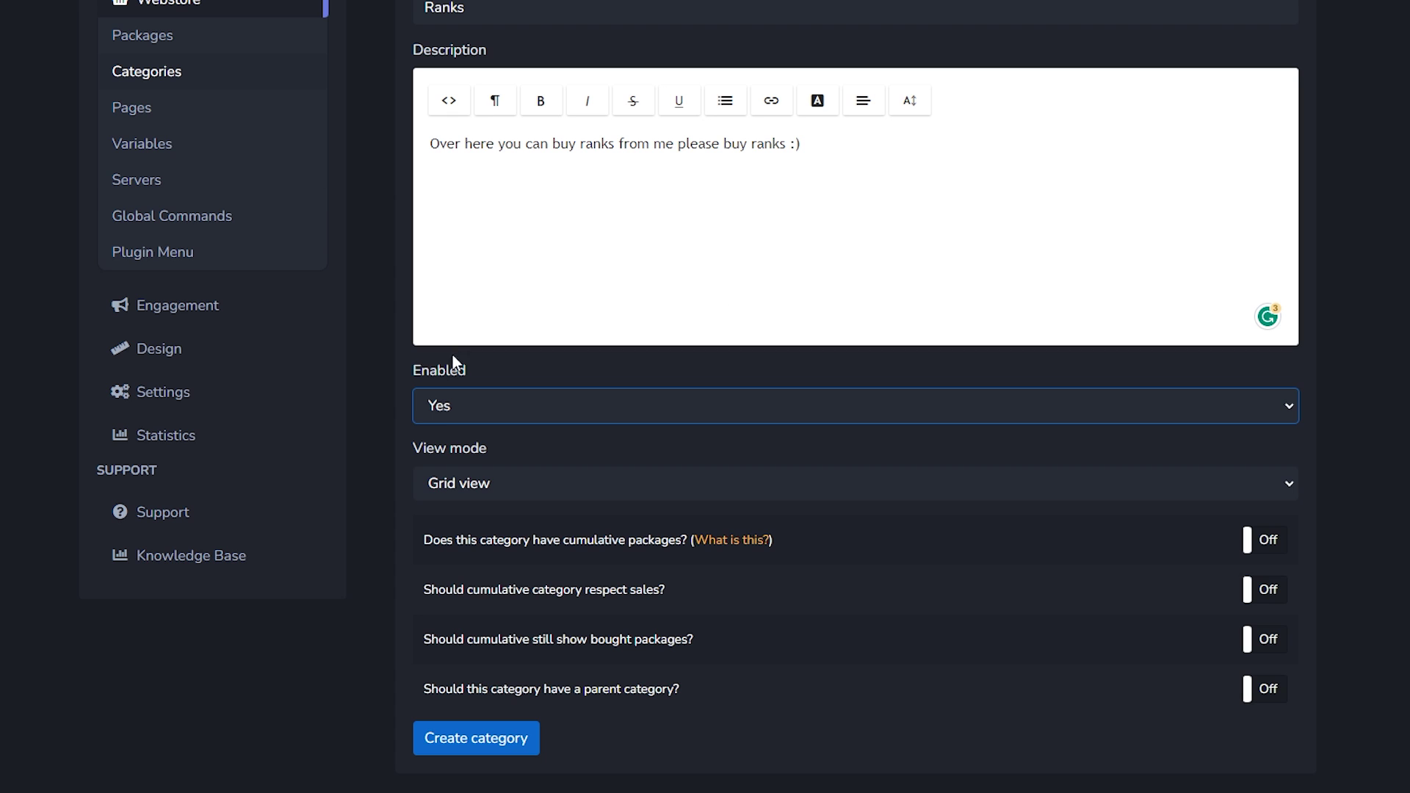
{"action": "left_click", "coordinate": [471, 399]}
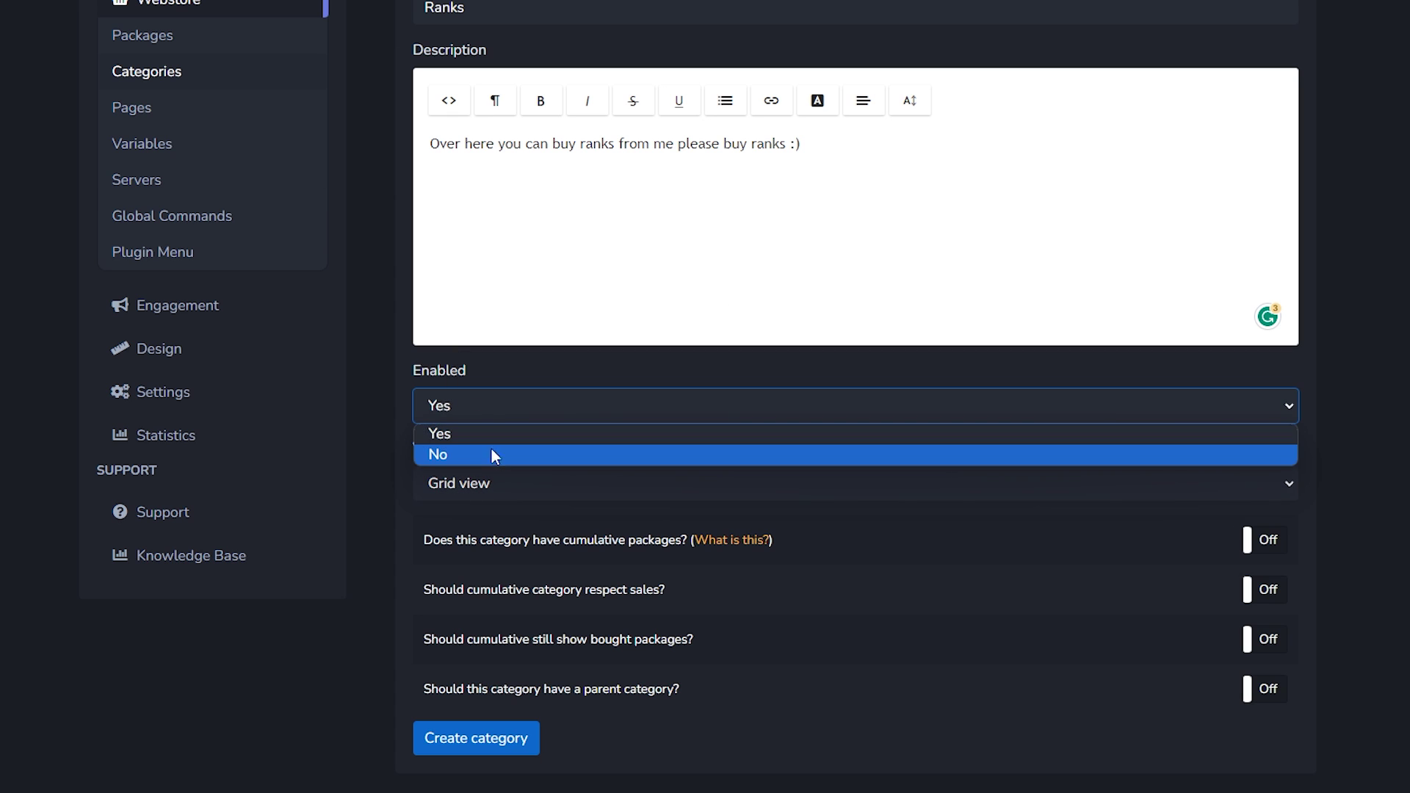
{"action": "left_click", "coordinate": [488, 428]}
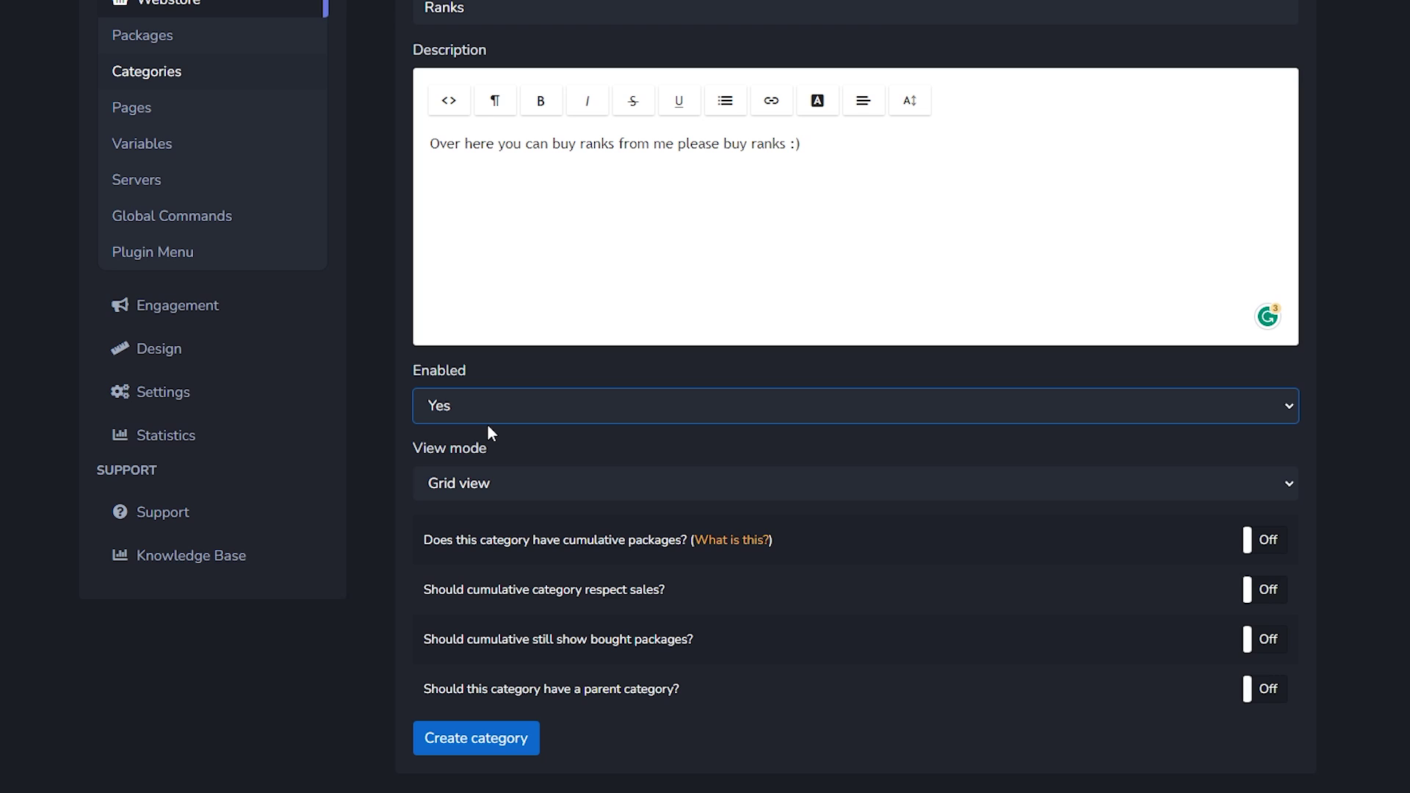
{"action": "left_click", "coordinate": [463, 446]}
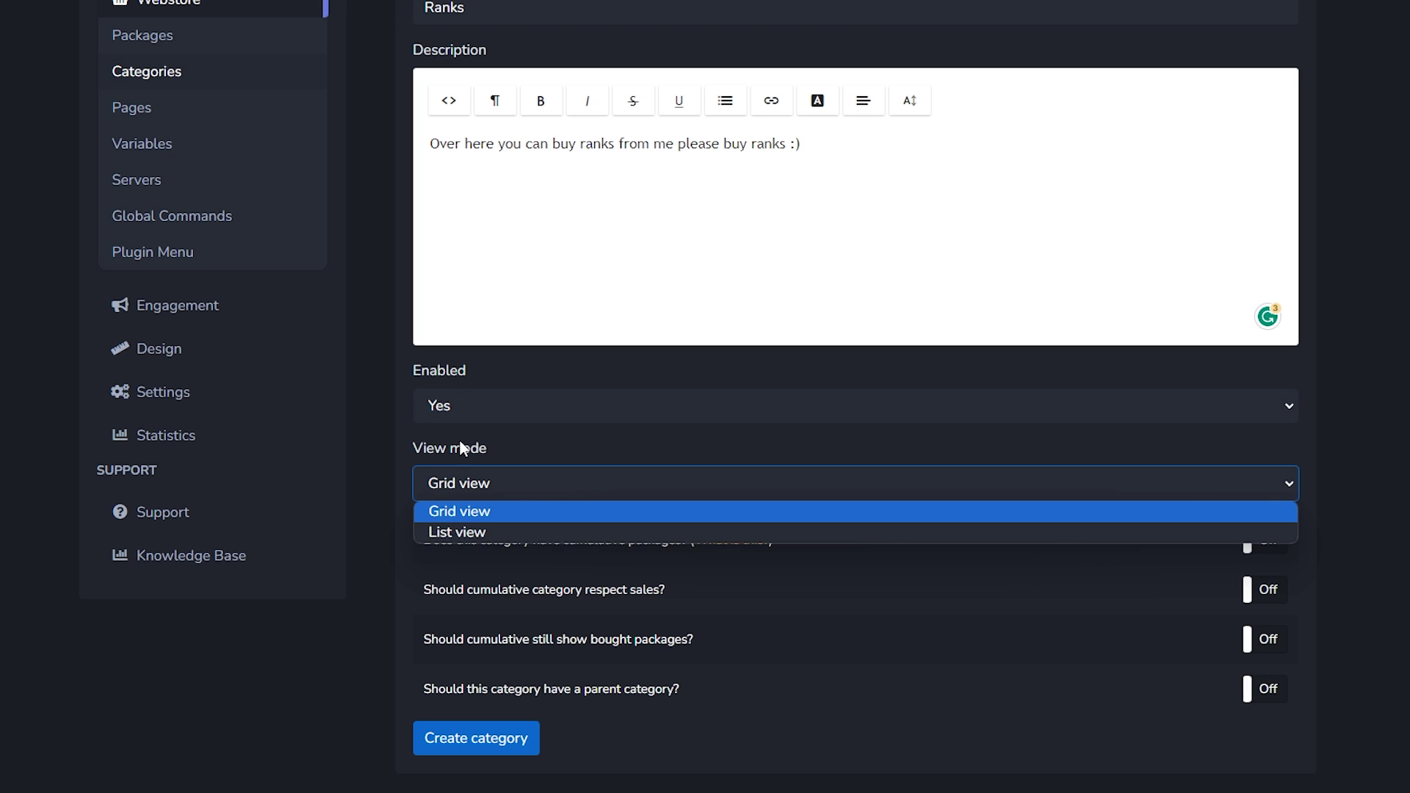
{"action": "left_click", "coordinate": [512, 515]}
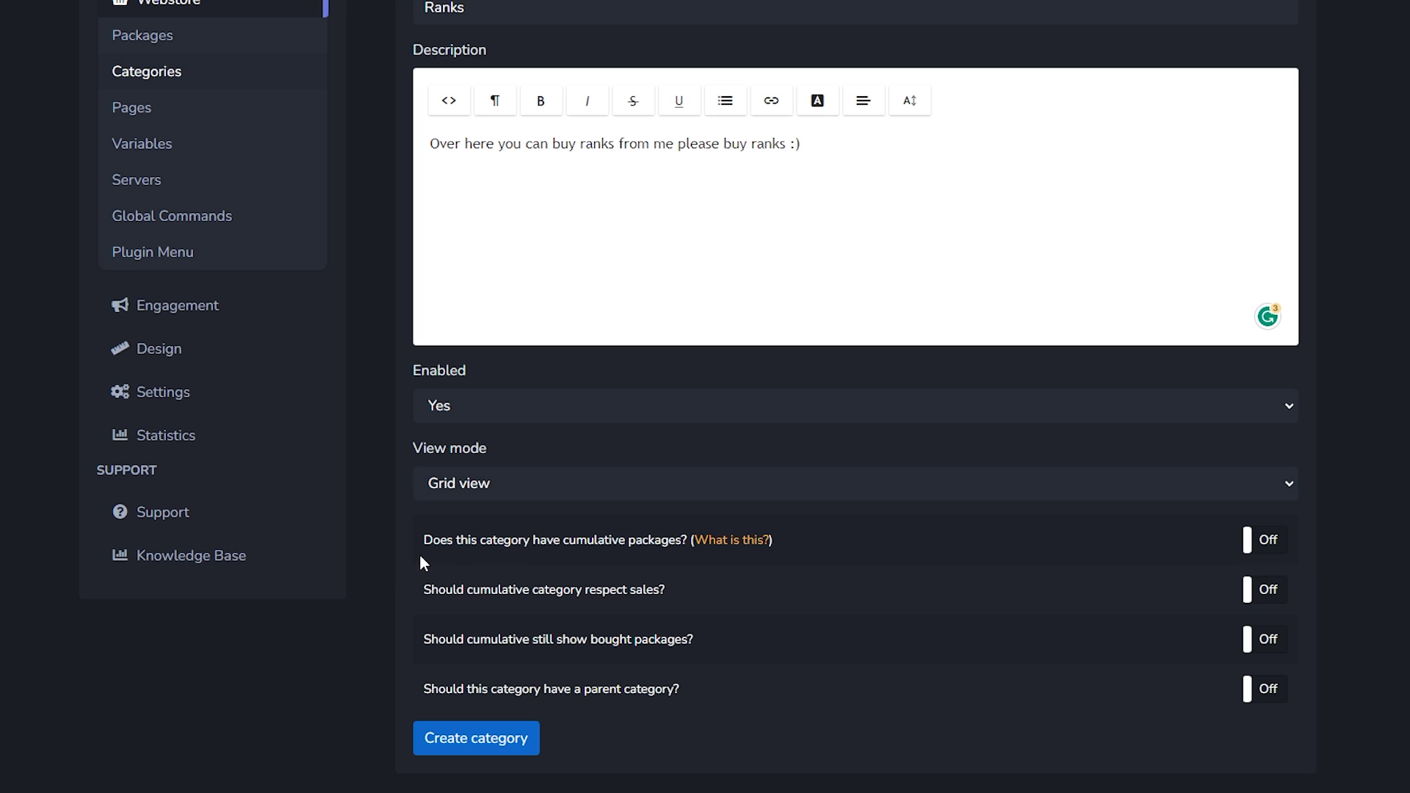
{"action": "left_click_drag", "start_coordinate": [409, 543], "coordinate": [683, 547]}
{"action": "left_click", "coordinate": [692, 547]}
{"action": "left_click_drag", "start_coordinate": [439, 590], "coordinate": [734, 592]}
{"action": "left_click", "coordinate": [735, 592]}
{"action": "left_click_drag", "start_coordinate": [440, 590], "coordinate": [673, 592]}
{"action": "left_click", "coordinate": [680, 589]}
{"action": "left_click_drag", "start_coordinate": [431, 640], "coordinate": [702, 652]}
{"action": "left_click", "coordinate": [725, 640]}
{"action": "left_click_drag", "start_coordinate": [453, 689], "coordinate": [709, 696]}
{"action": "left_click", "coordinate": [707, 690]}
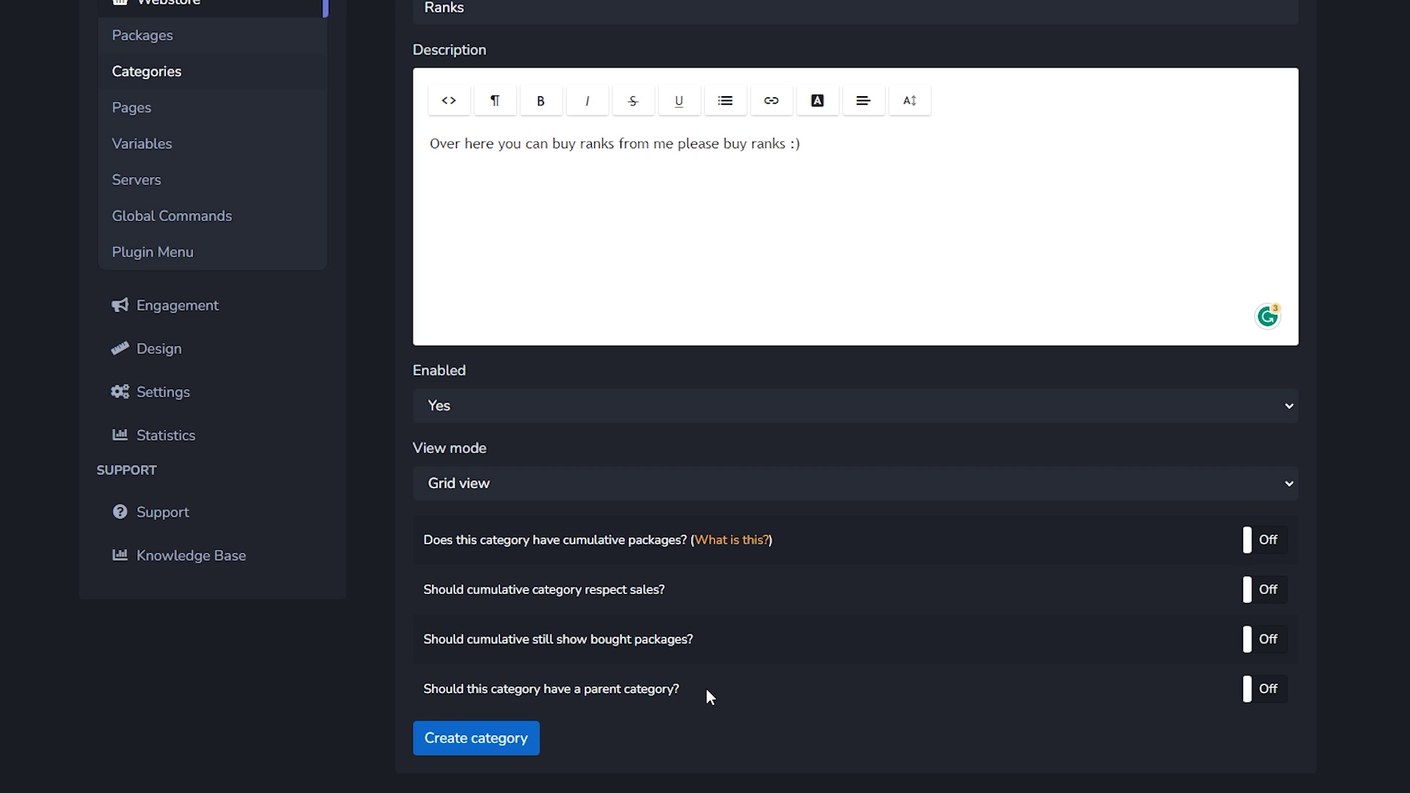
{"action": "left_click_drag", "start_coordinate": [553, 689], "coordinate": [683, 689]}
{"action": "left_click", "coordinate": [637, 683]}
Save the Ranks category and name the new package VIP.
{"action": "left_click", "coordinate": [479, 739]}
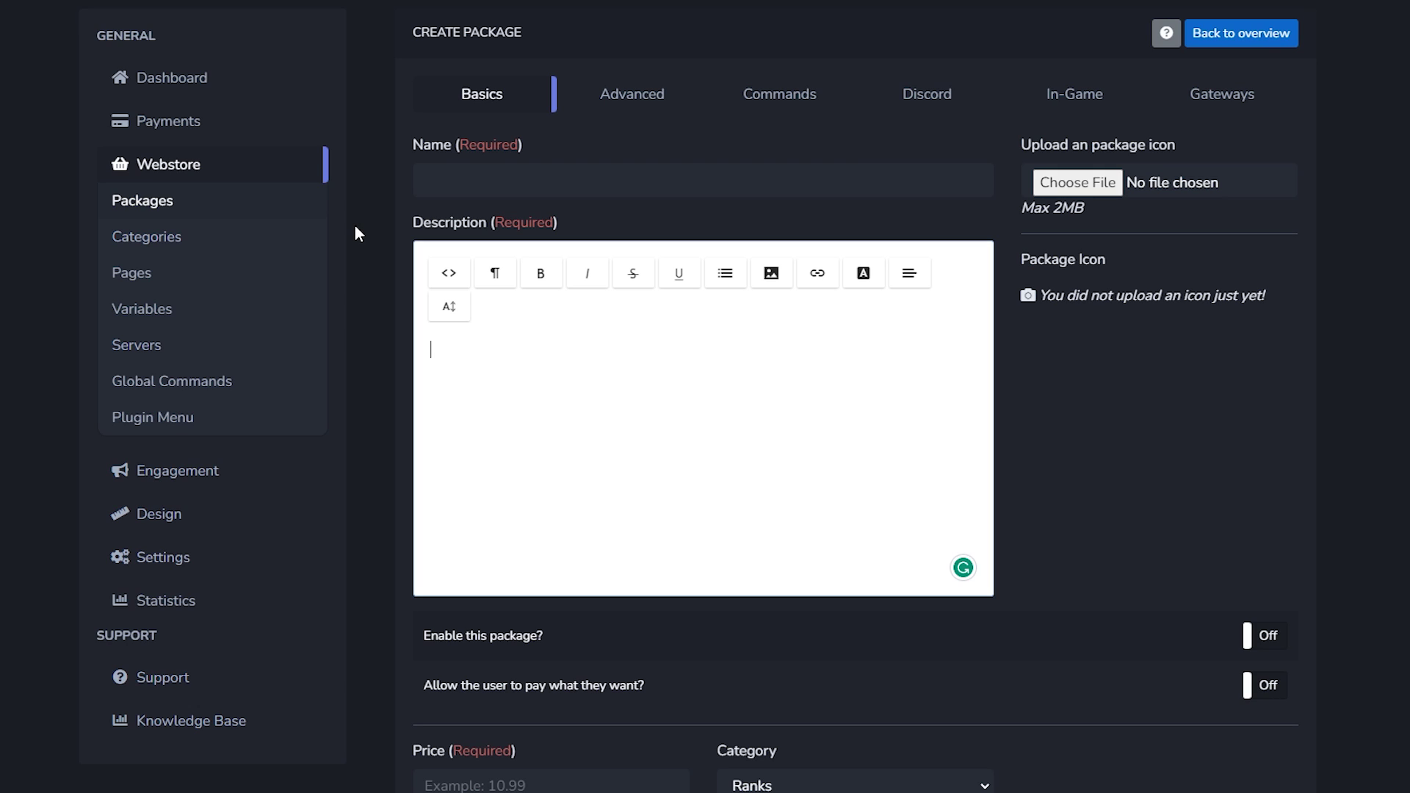
{"action": "left_click", "coordinate": [523, 192]}
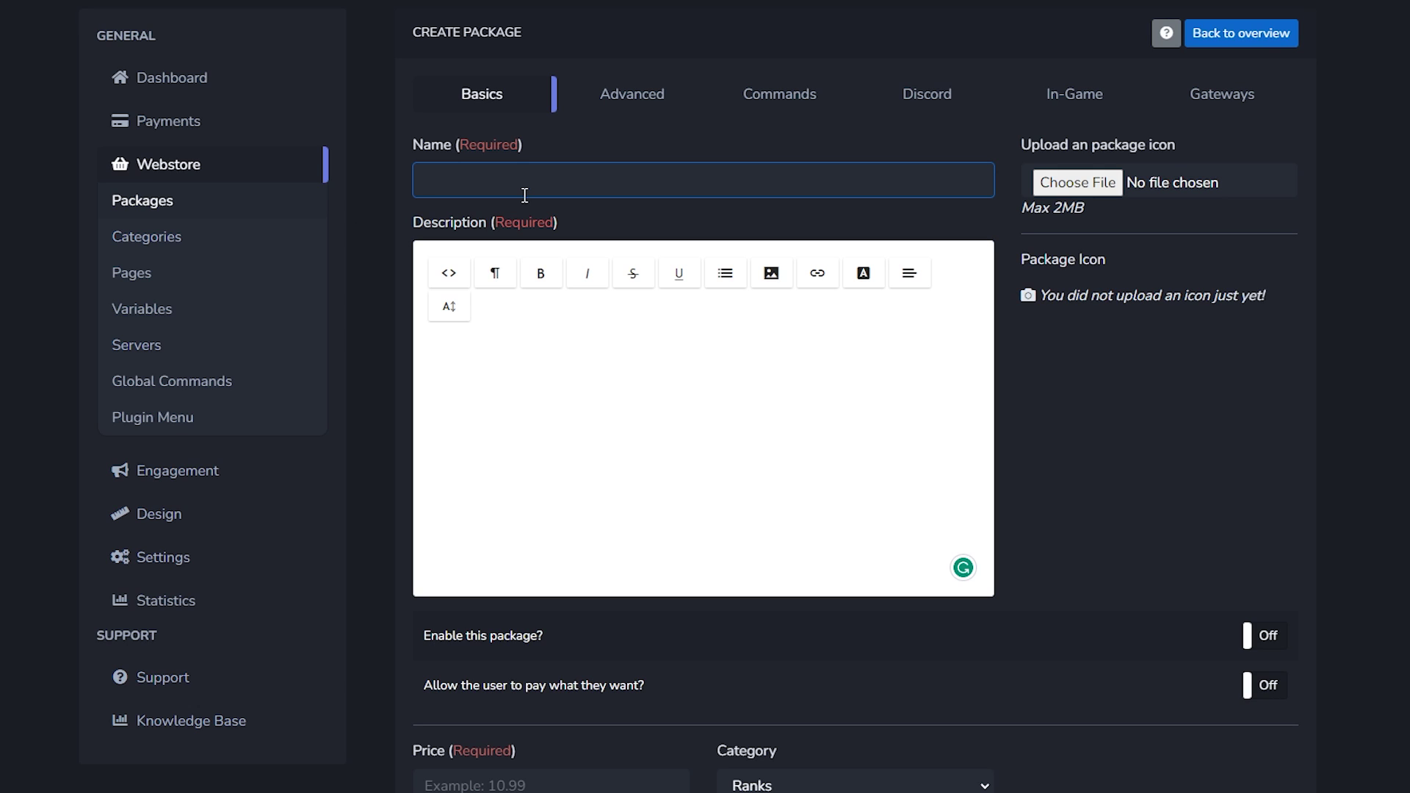
{"action": "type", "text": "VIP"}
{"action": "key", "text": "BackSpace"}
{"action": "key", "text": "BackSpace"}
{"action": "key", "text": "BackSpace"}
{"action": "type", "text": "VIP"}
Describe the package as 'This is my VIP Rank. You will get nothing extra. Please buy' and enable it.
{"action": "left_click", "coordinate": [570, 413]}
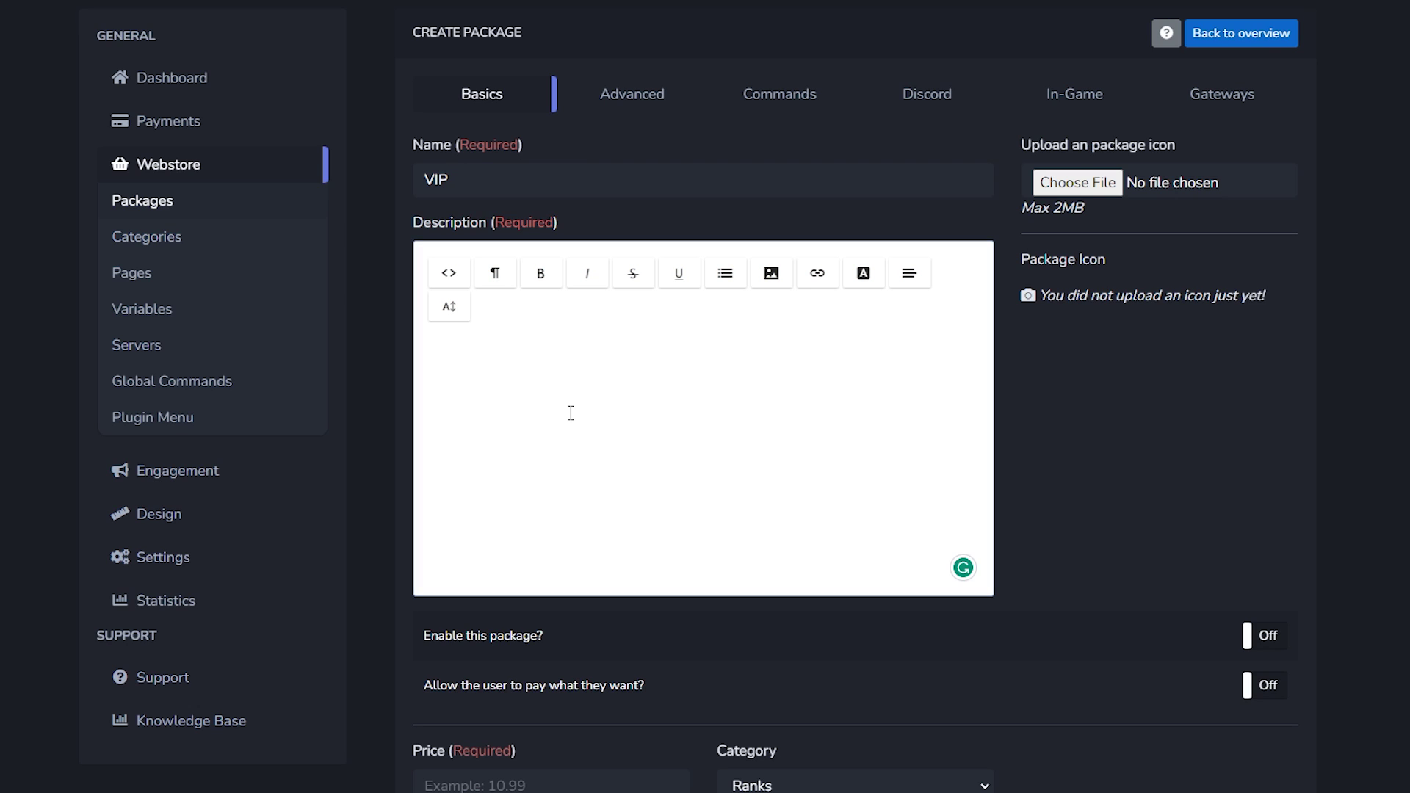
{"action": "type", "text": "This is my VIP Rank. You wil"}
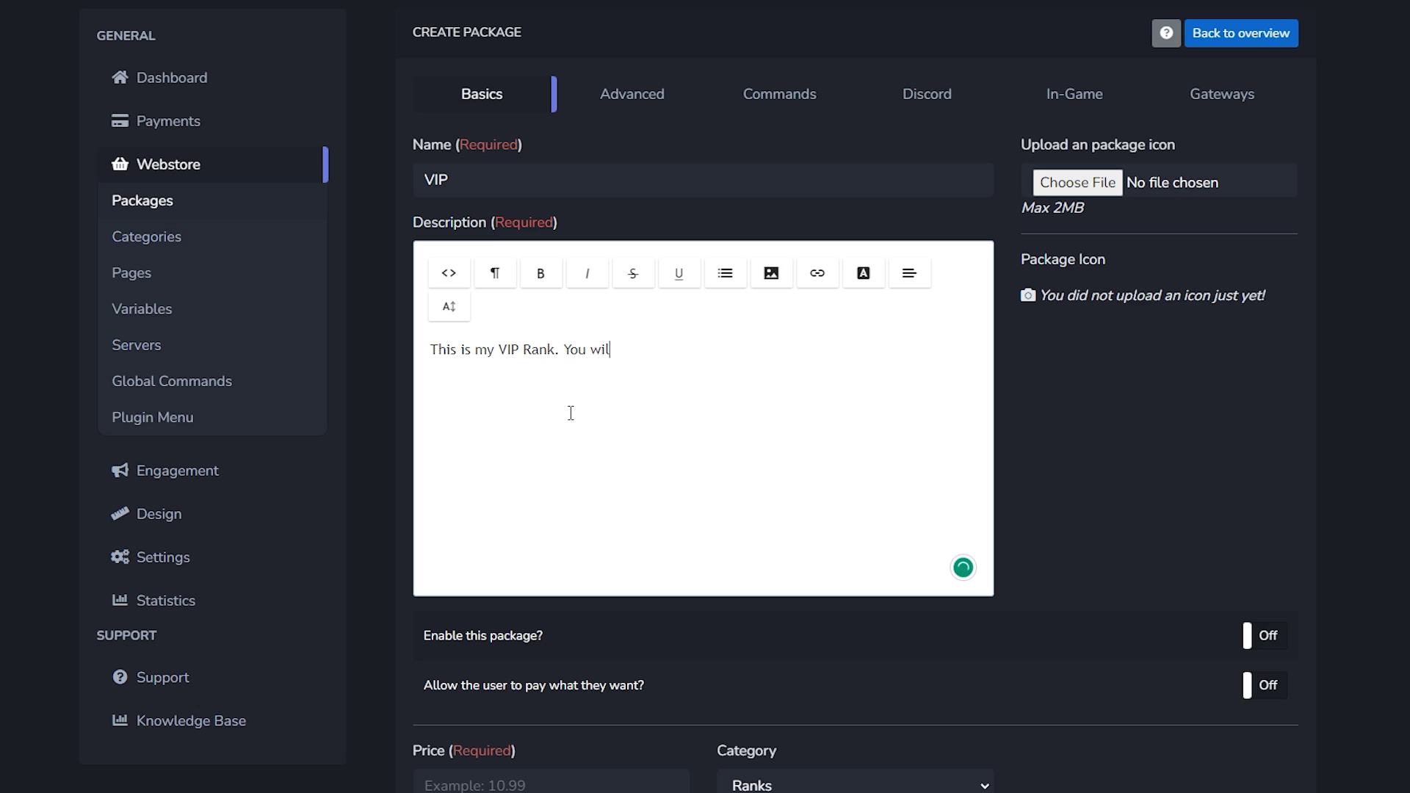
{"action": "type", "text": "l get nothing extra. Please buy"}
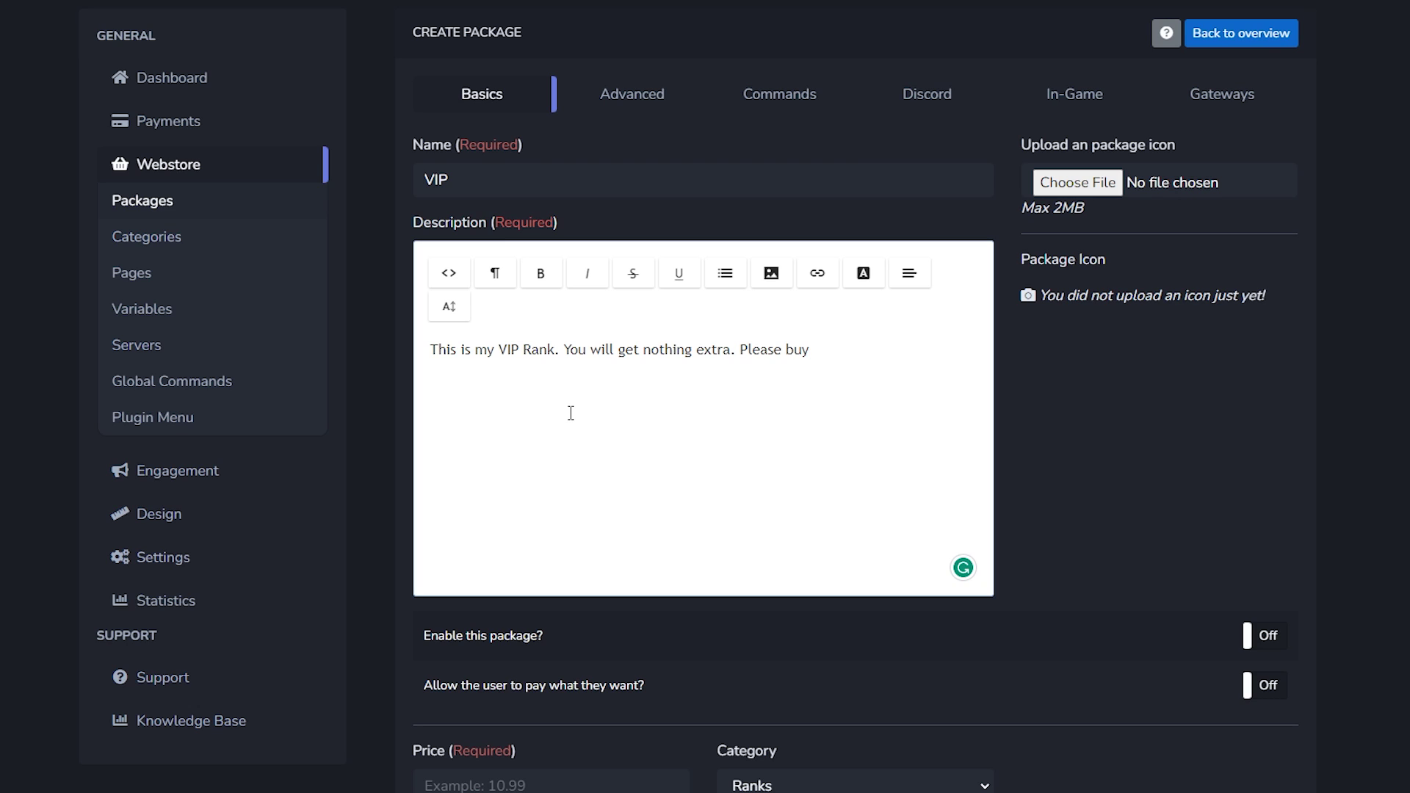
{"action": "left_click_drag", "start_coordinate": [493, 636], "coordinate": [605, 637]}
{"action": "left_click", "coordinate": [1278, 634]}
Set the VIP package price to 5.99.
{"action": "scroll", "coordinate": [880, 659], "scroll_direction": "down", "scroll_amount": 3}
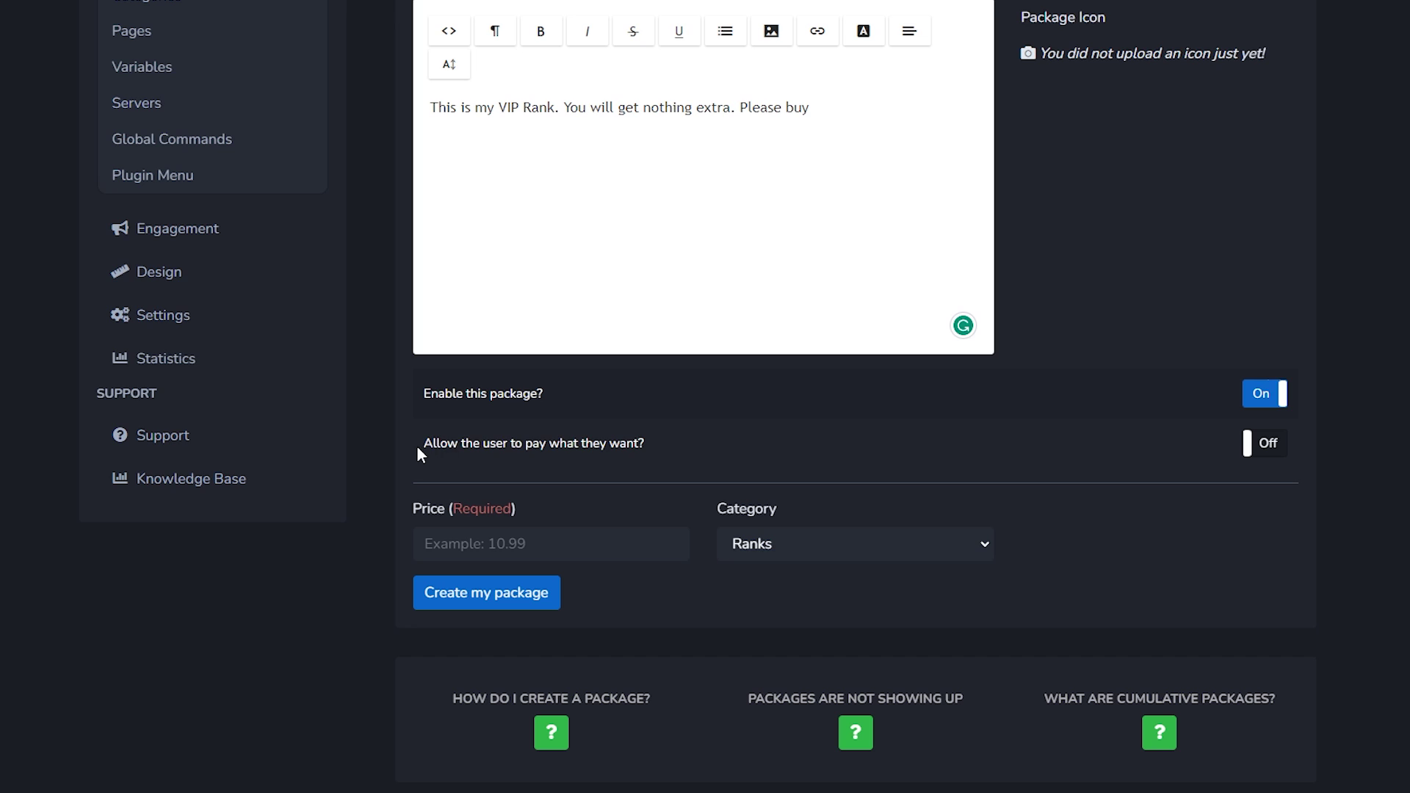
{"action": "left_click_drag", "start_coordinate": [419, 445], "coordinate": [632, 448]}
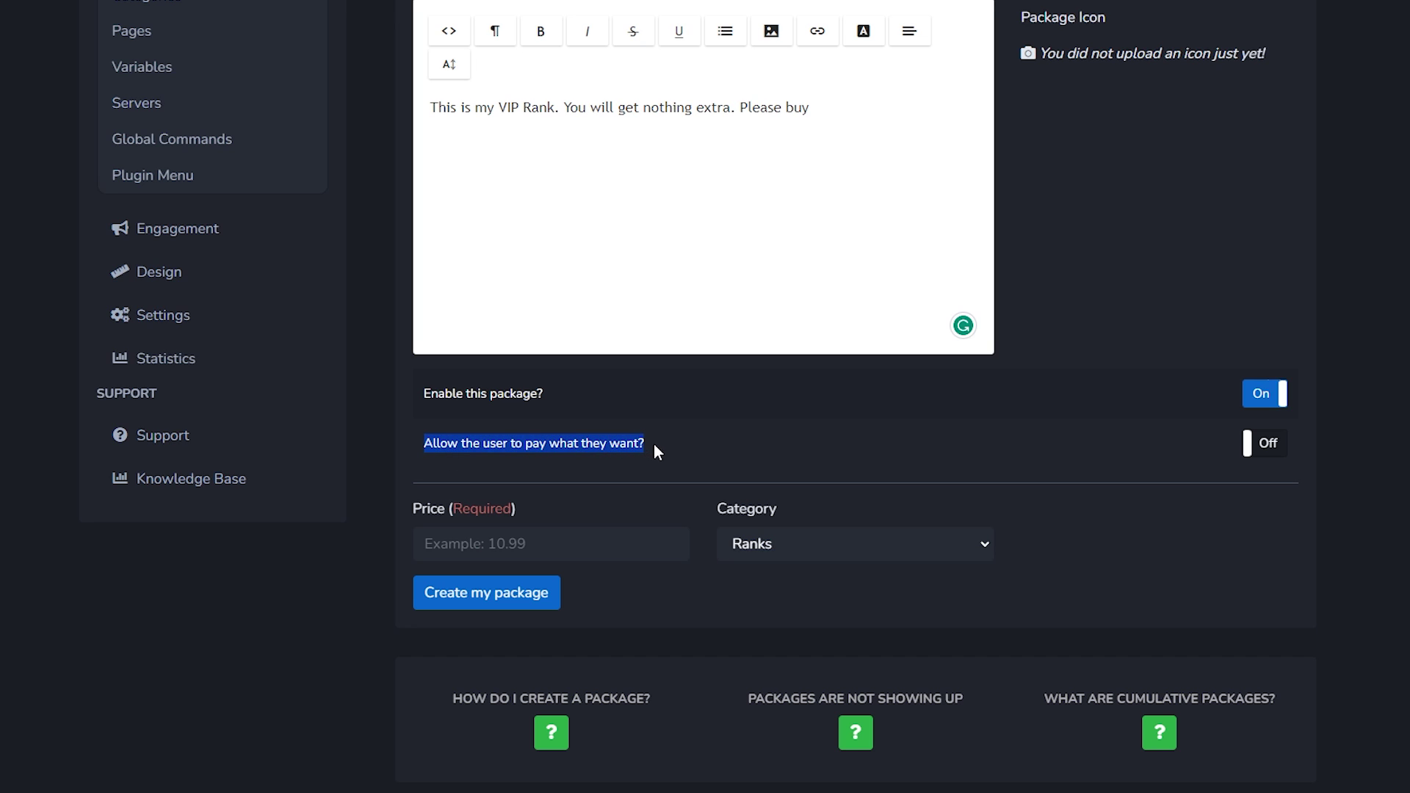
{"action": "left_click", "coordinate": [655, 443]}
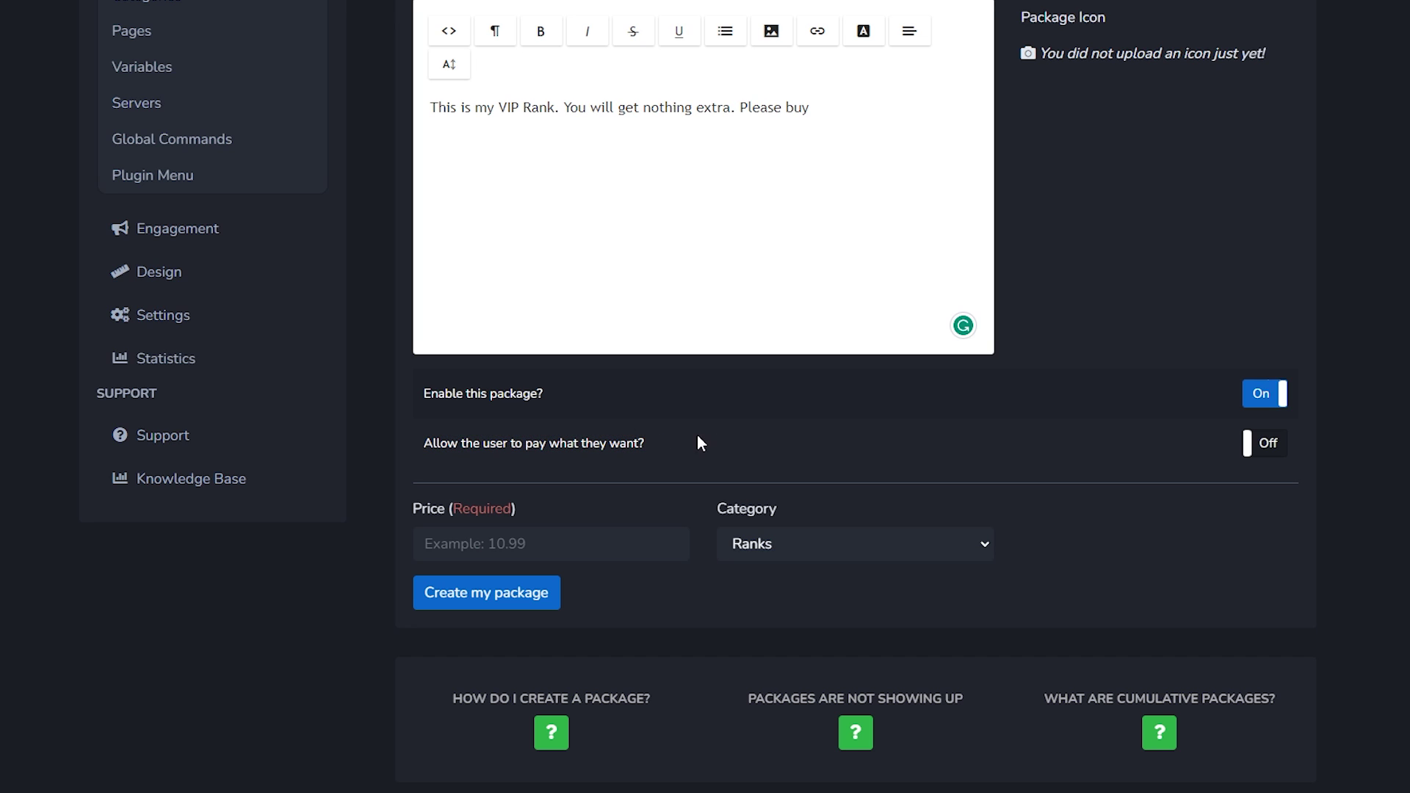
{"action": "left_click", "coordinate": [527, 536]}
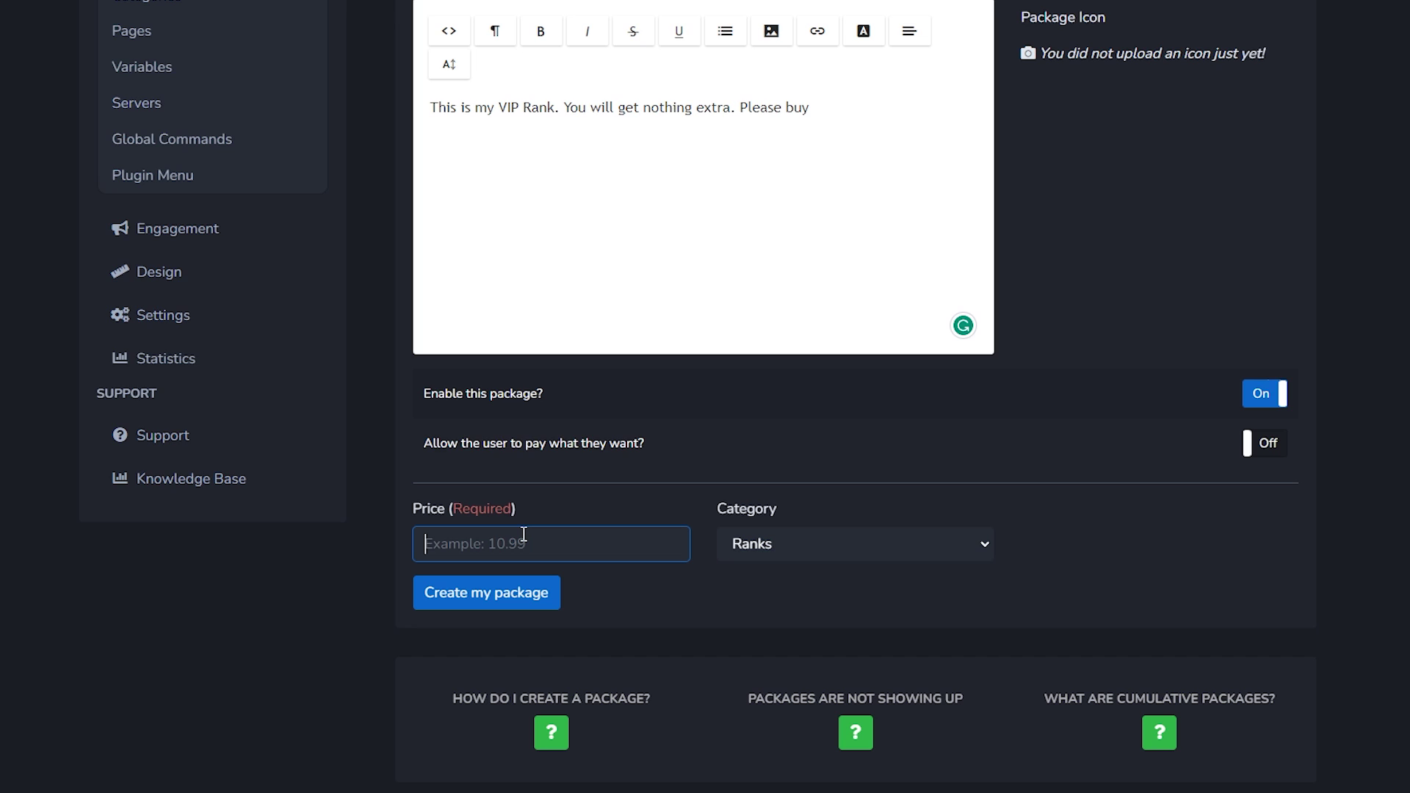
{"action": "type", "text": "5.99"}
{"action": "scroll", "coordinate": [551, 526], "scroll_direction": "up", "scroll_amount": 3}
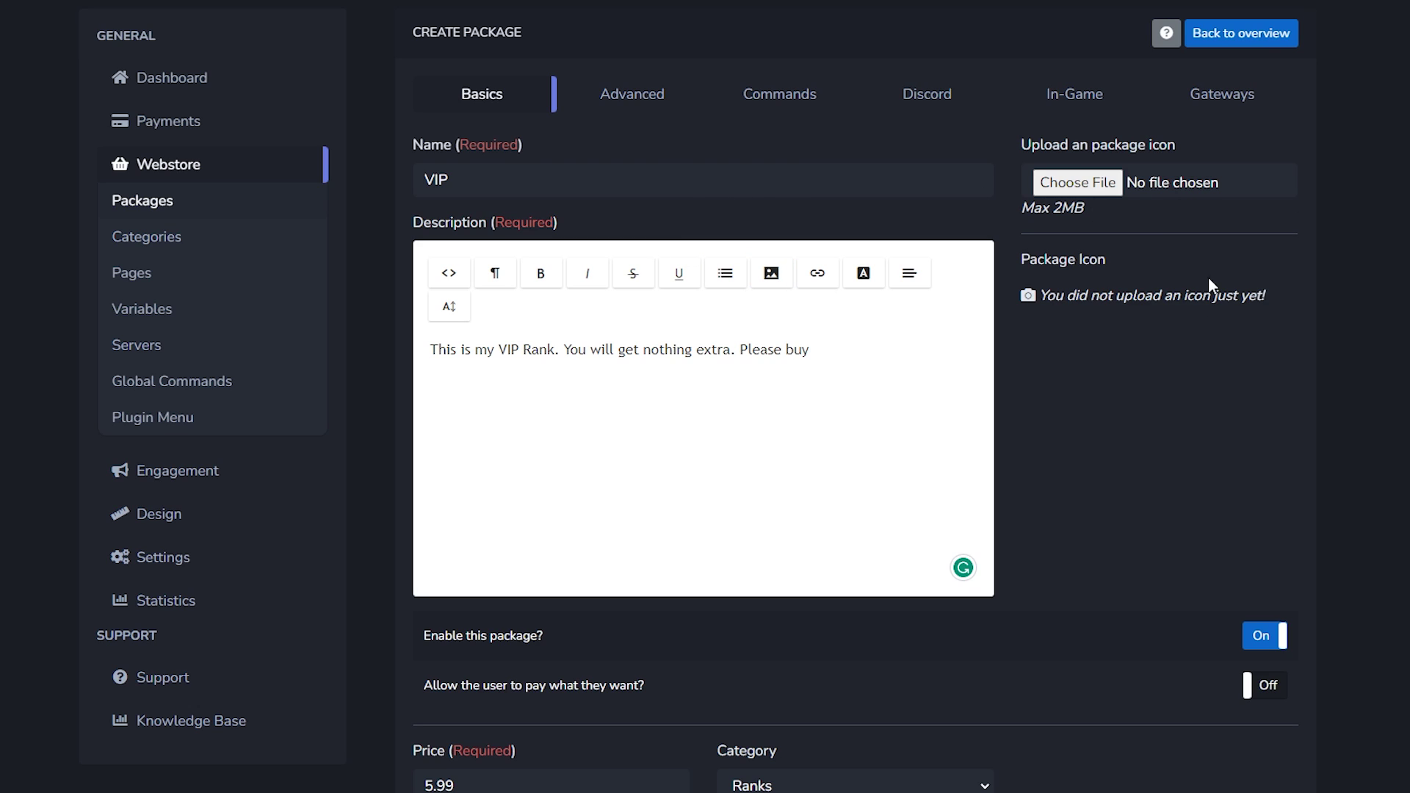
{"action": "left_click", "coordinate": [661, 99]}
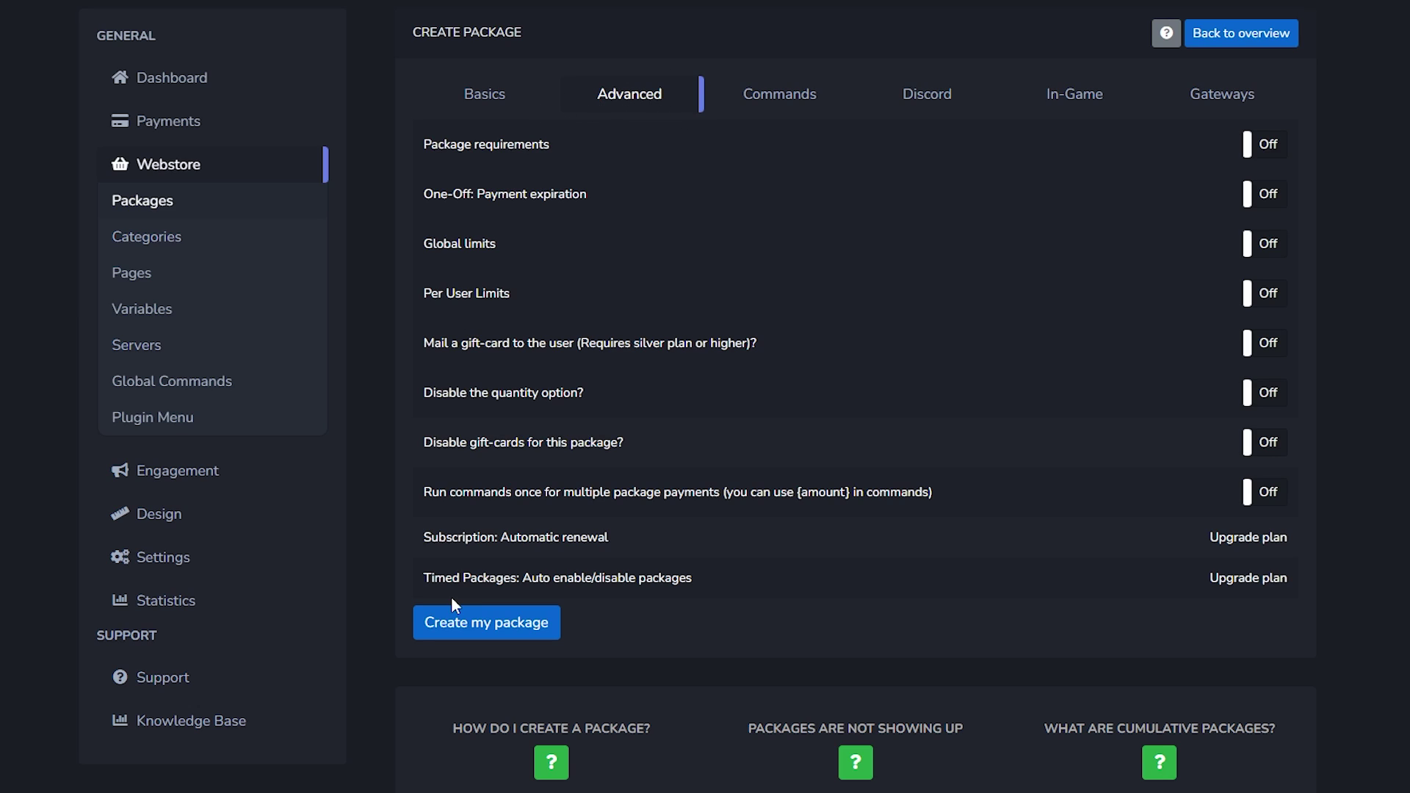
{"action": "double_click", "coordinate": [477, 243]}
{"action": "left_click", "coordinate": [552, 240]}
{"action": "left_click_drag", "start_coordinate": [431, 144], "coordinate": [610, 139]}
{"action": "left_click", "coordinate": [565, 151]}
{"action": "left_click", "coordinate": [775, 93]}
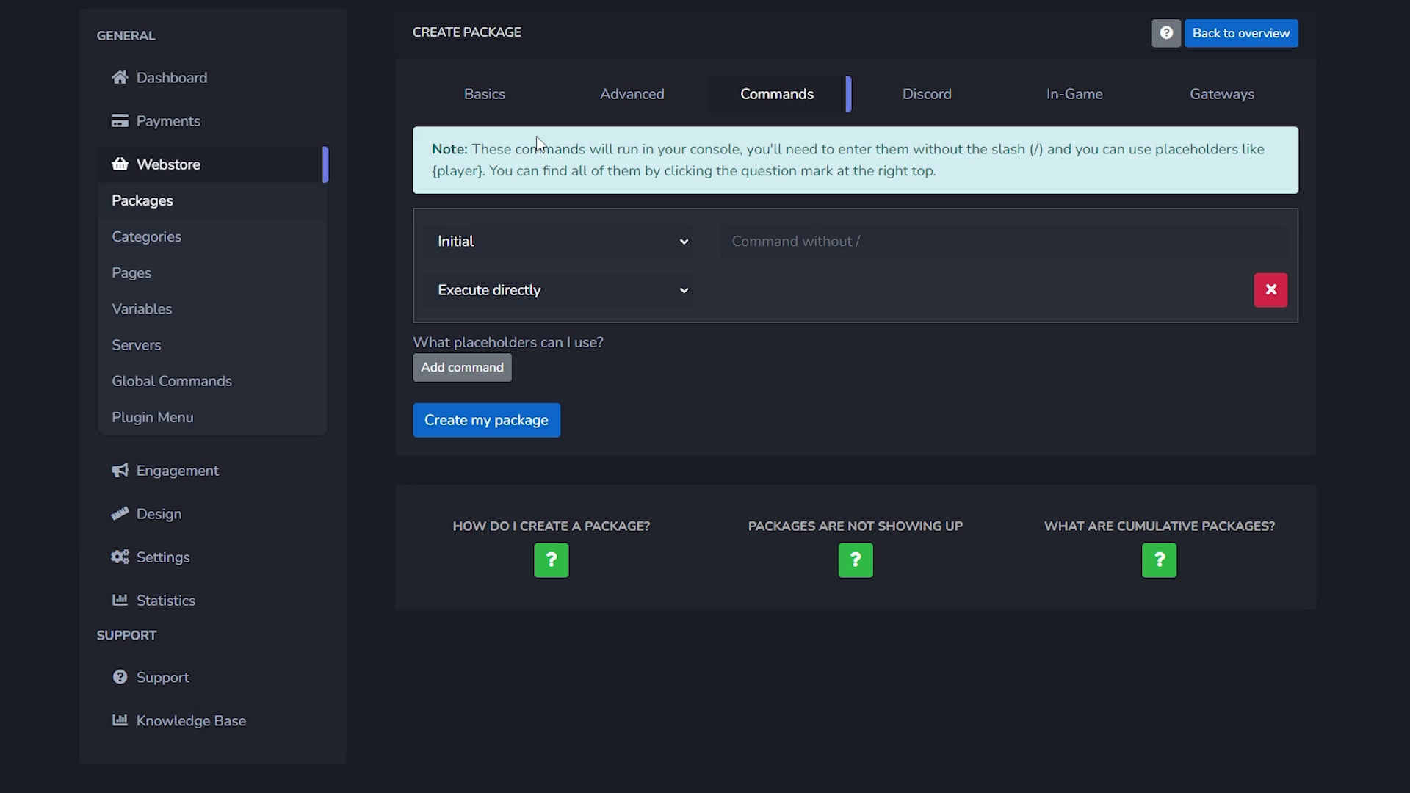
{"action": "left_click", "coordinate": [503, 102]}
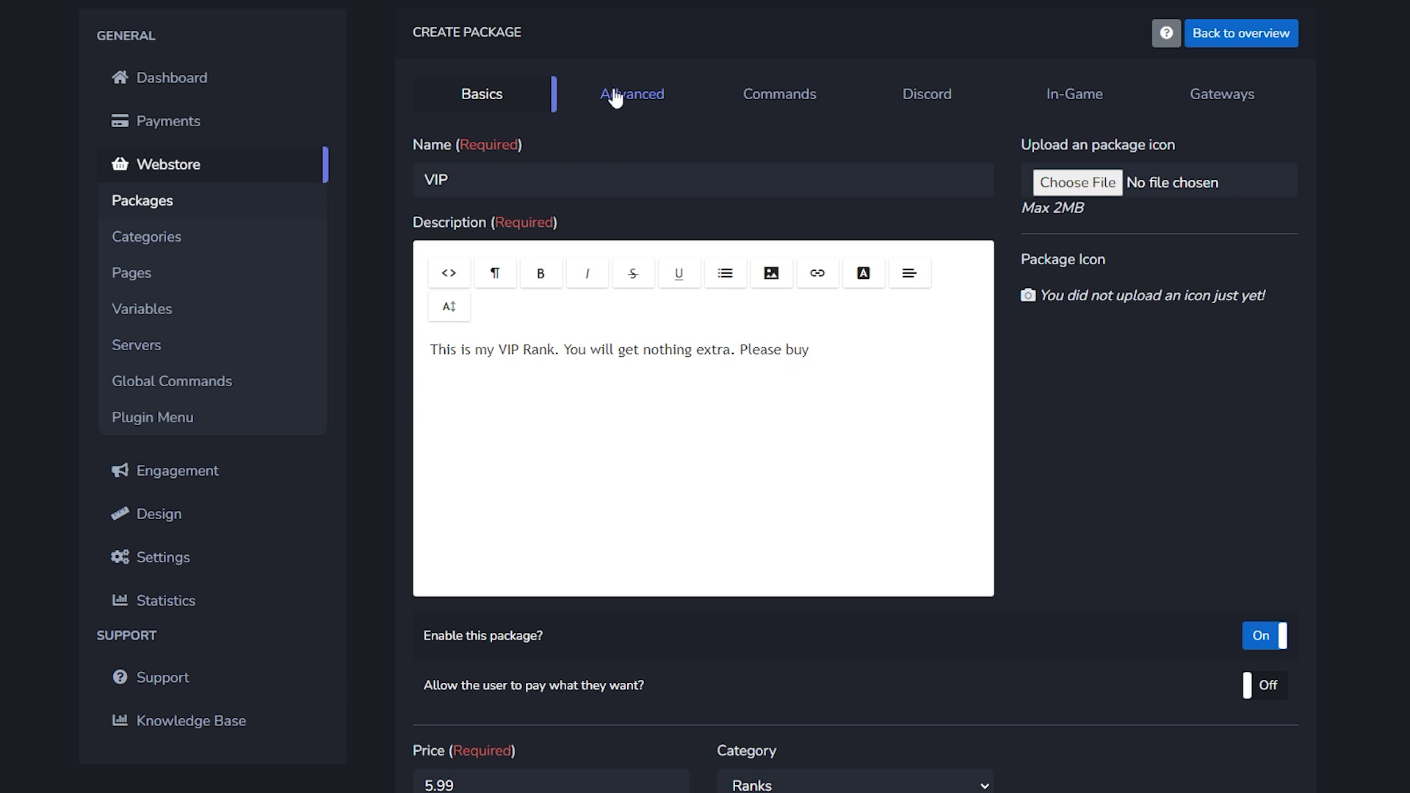
Enter the package command 'lp user {player} parent set vip'.
{"action": "left_click", "coordinate": [780, 110]}
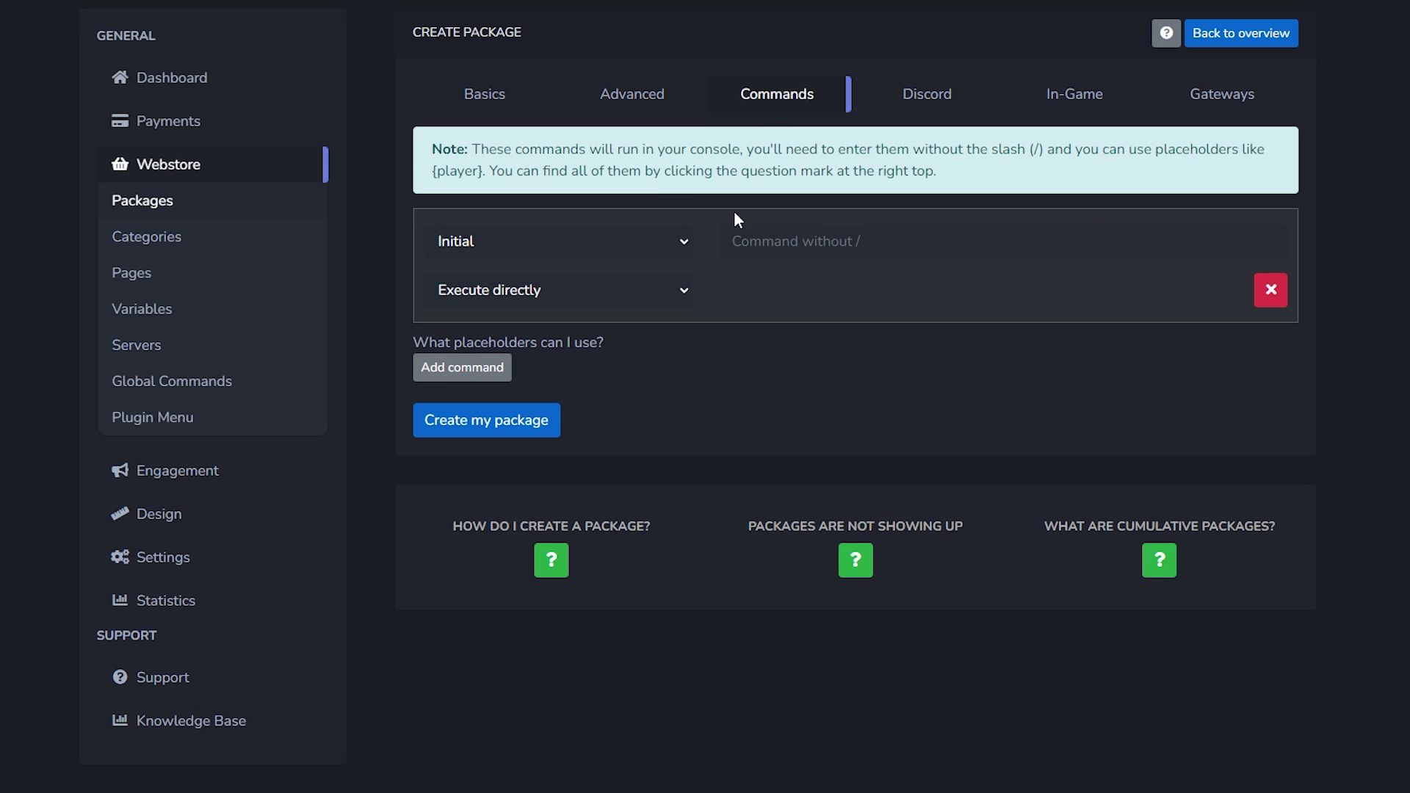
{"action": "left_click", "coordinate": [790, 247]}
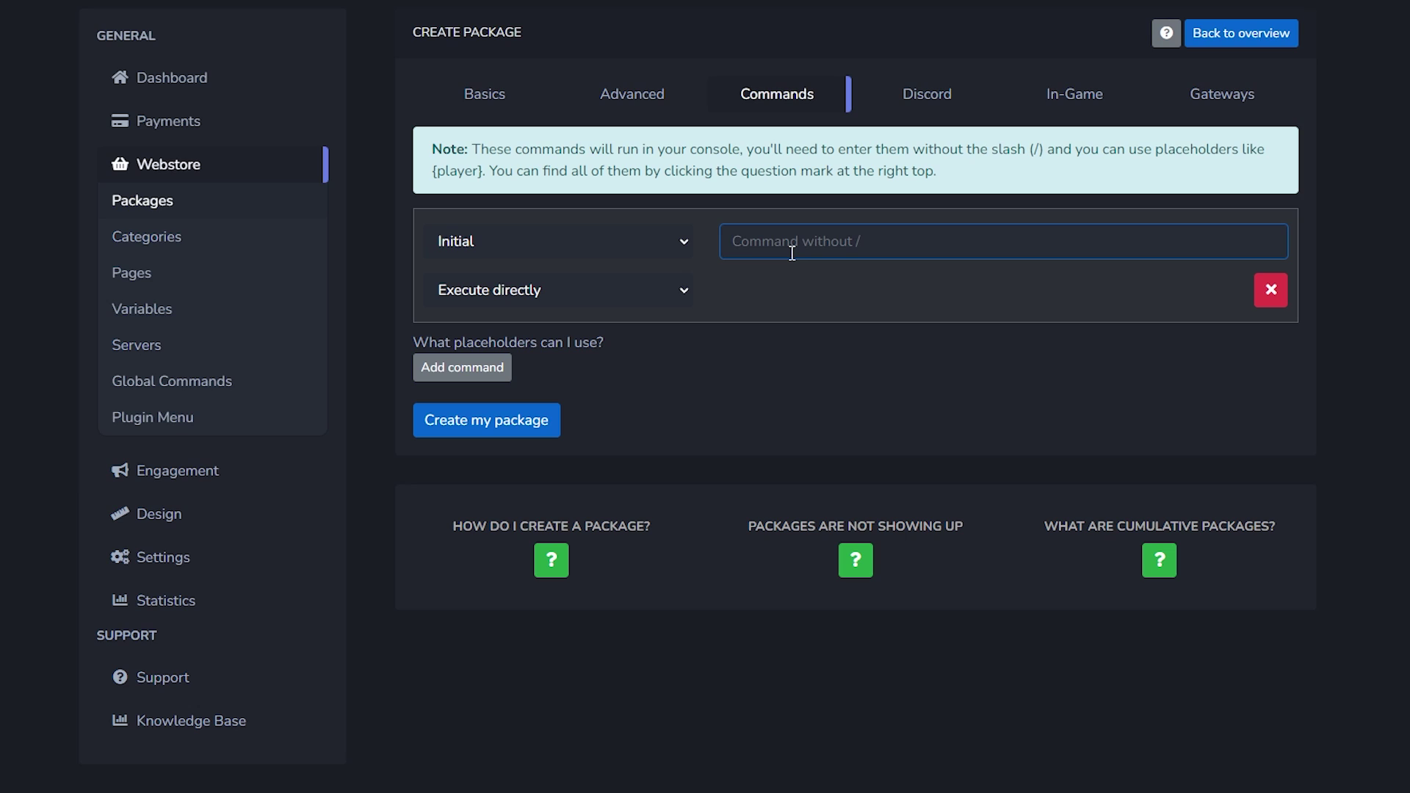
{"action": "type", "text": "lp user"}
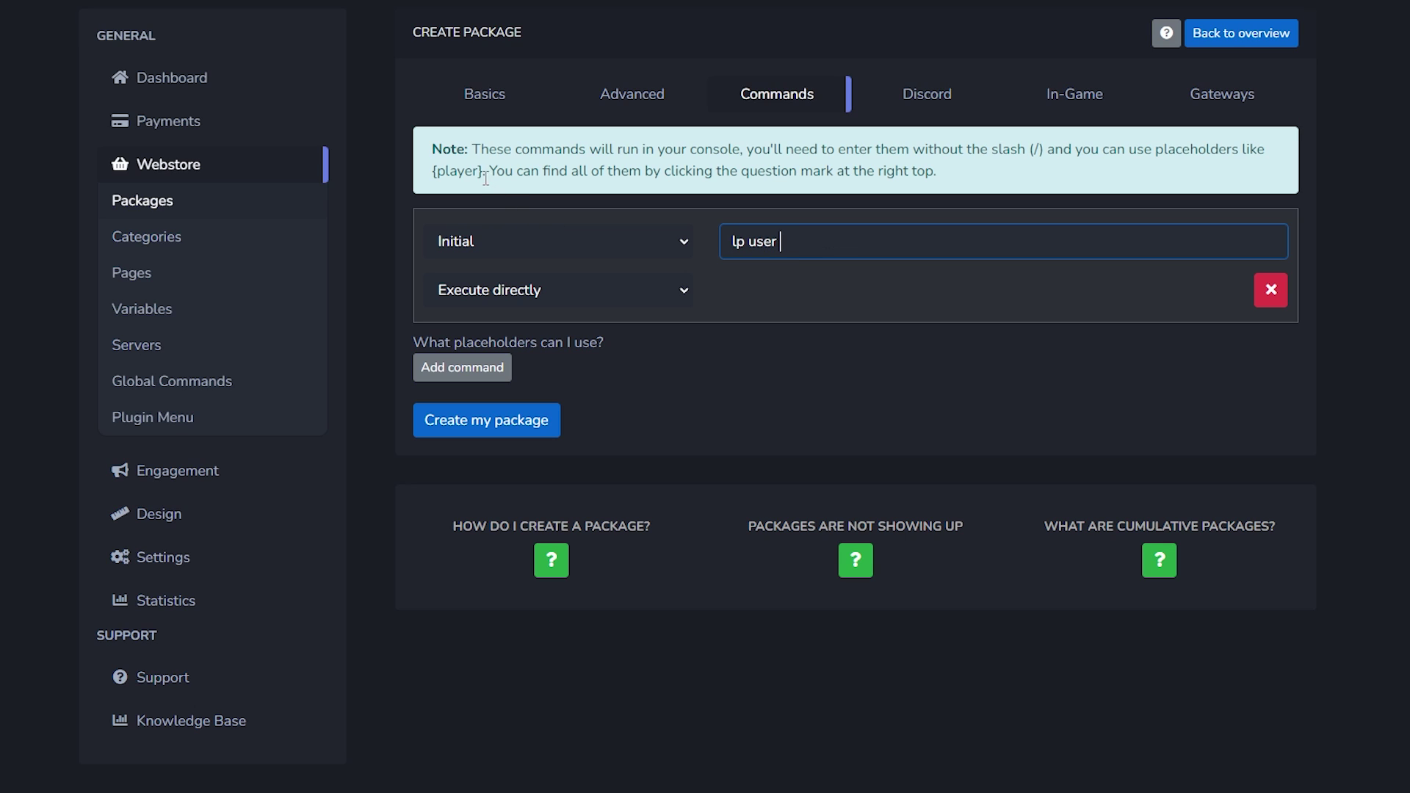
{"action": "left_click_drag", "start_coordinate": [485, 171], "coordinate": [419, 174]}
{"action": "key", "text": "ctrl+c"}
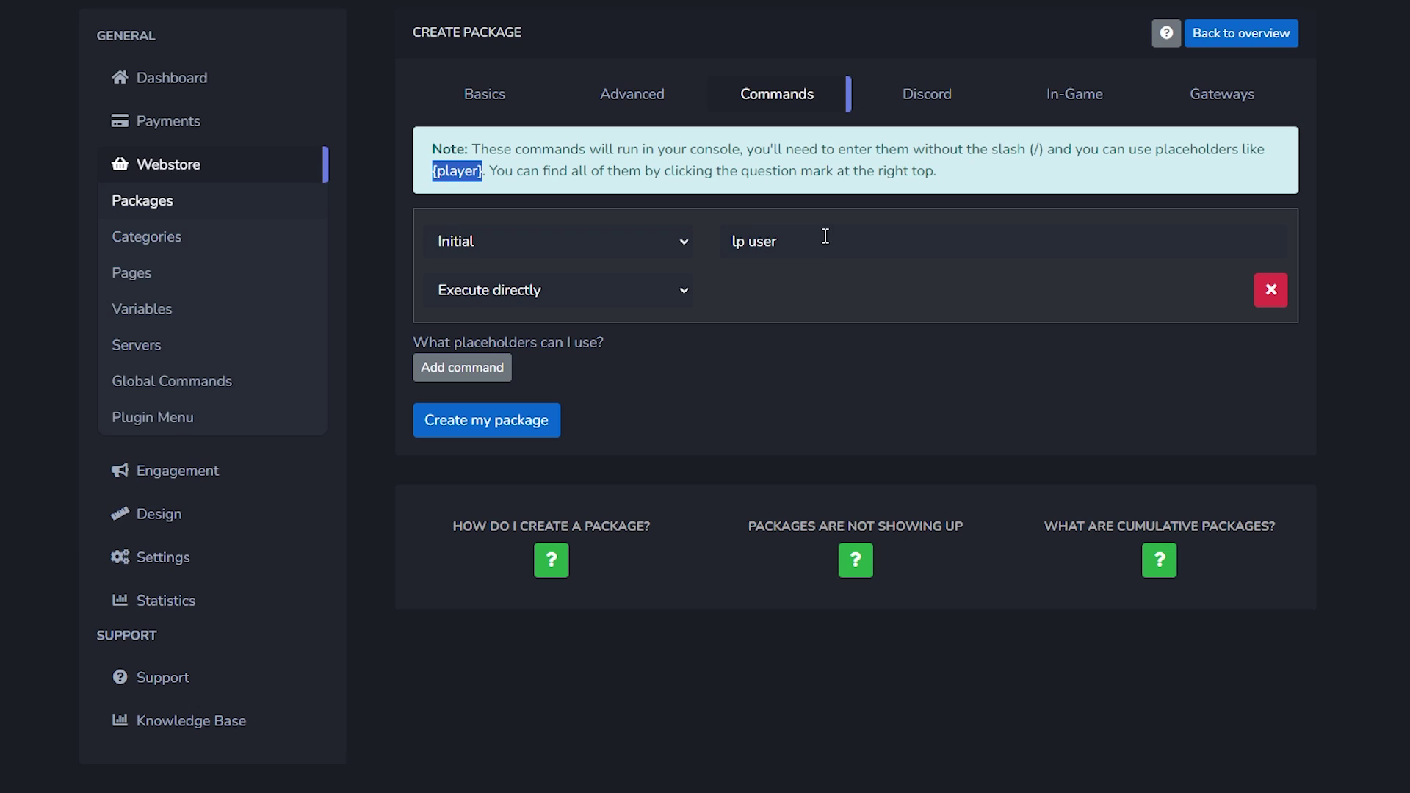
{"action": "left_click", "coordinate": [825, 234]}
{"action": "key", "text": "ctrl+v"}
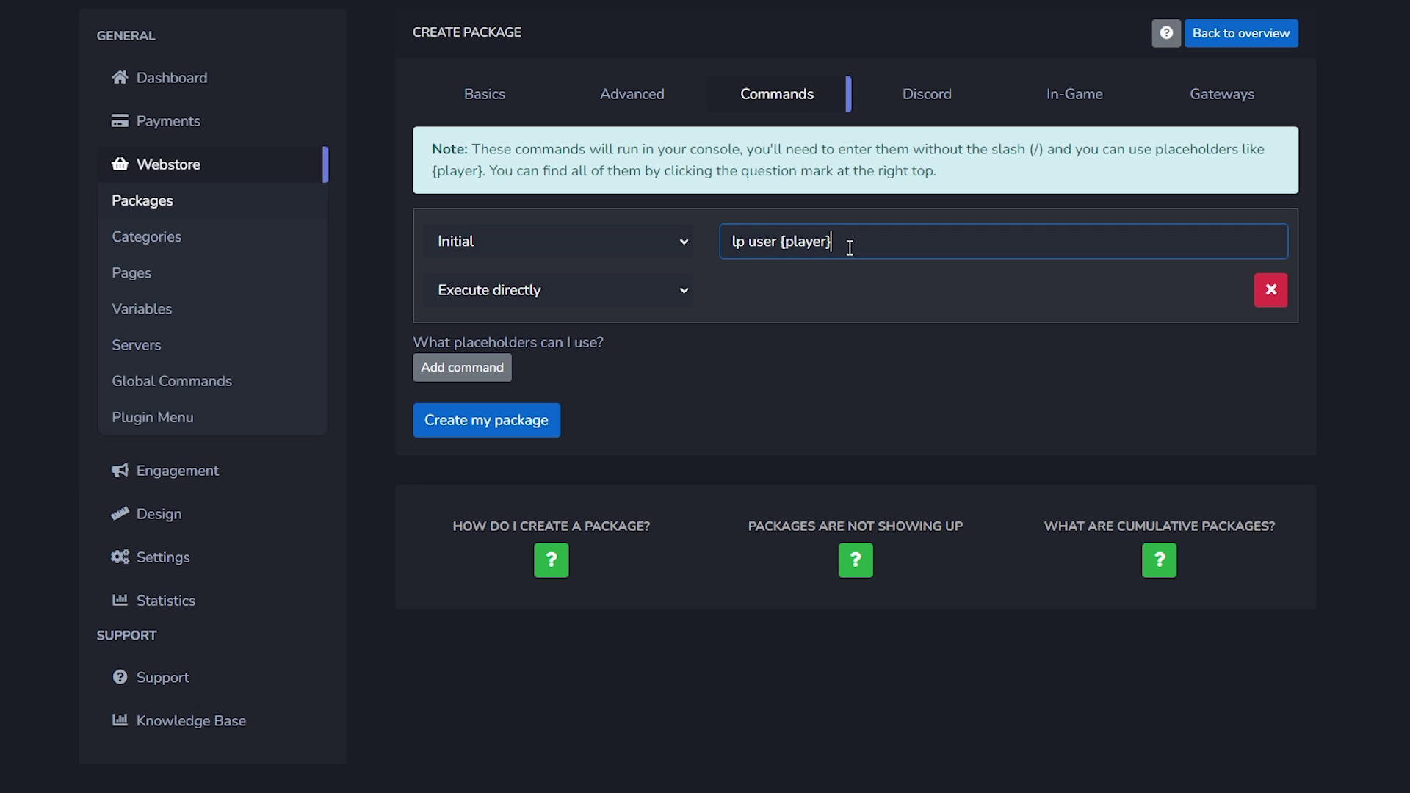
{"action": "type", "text": "parent set vip"}
Keep the command's trigger as Initial and pick its execution timing.
{"action": "left_click_drag", "start_coordinate": [607, 343], "coordinate": [479, 241]}
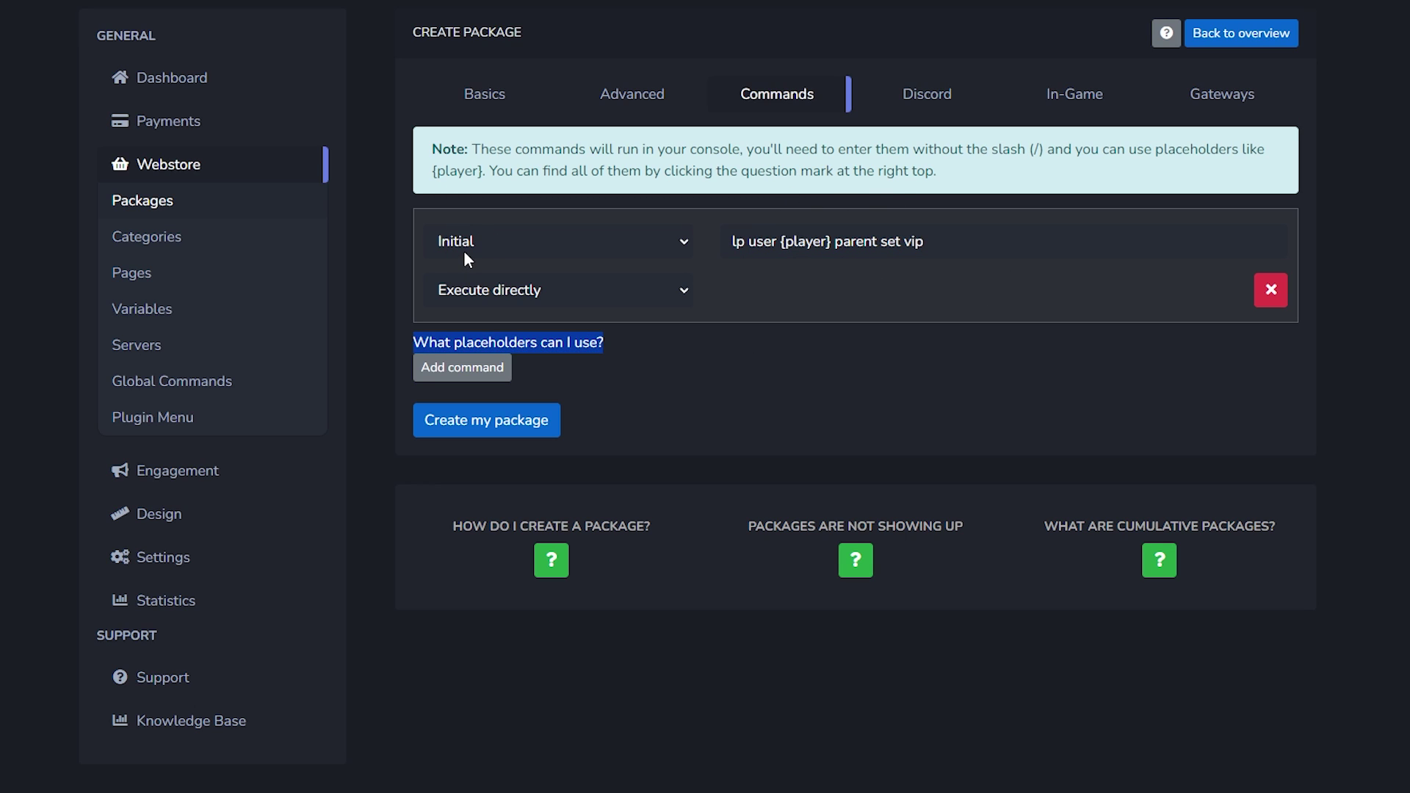
{"action": "left_click", "coordinate": [482, 233]}
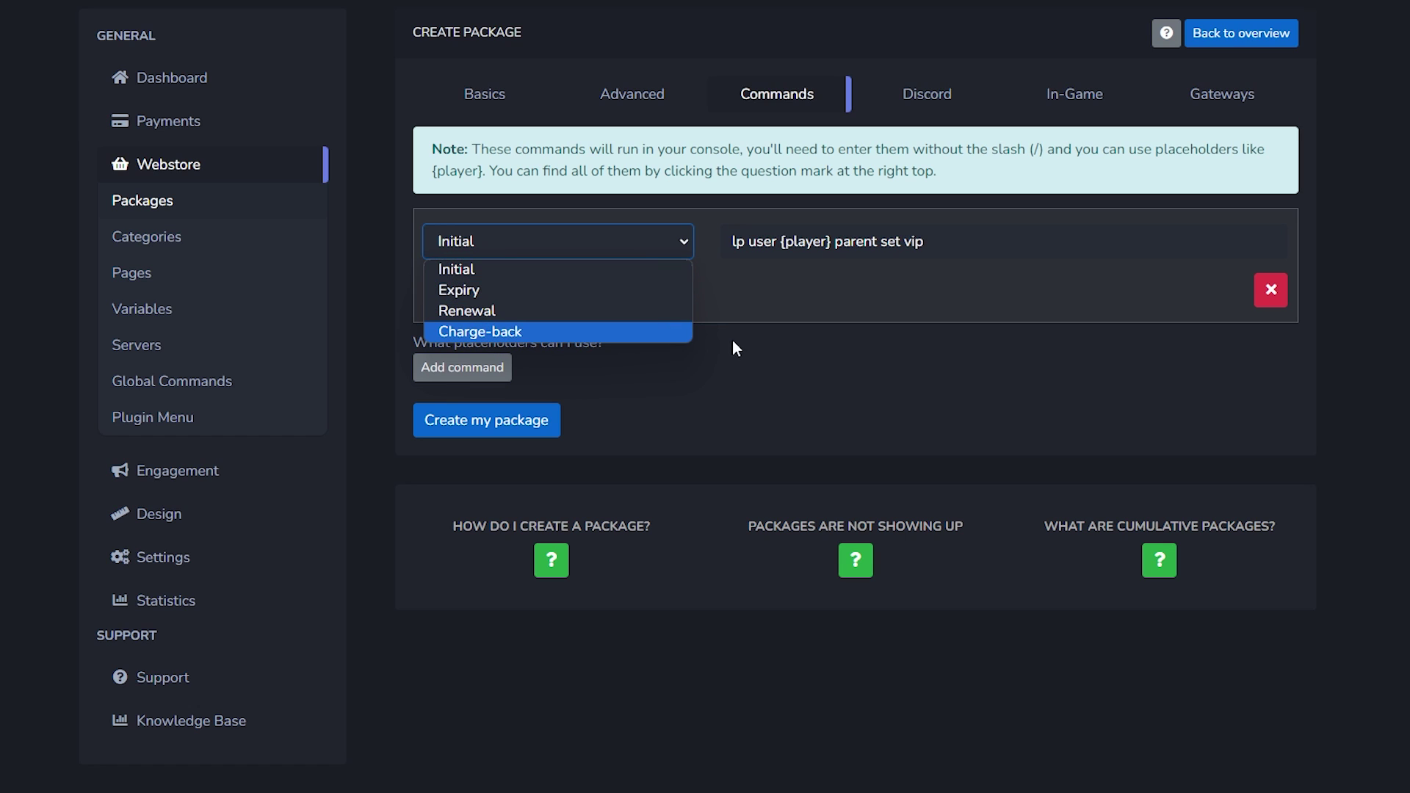
{"action": "left_click", "coordinate": [936, 242]}
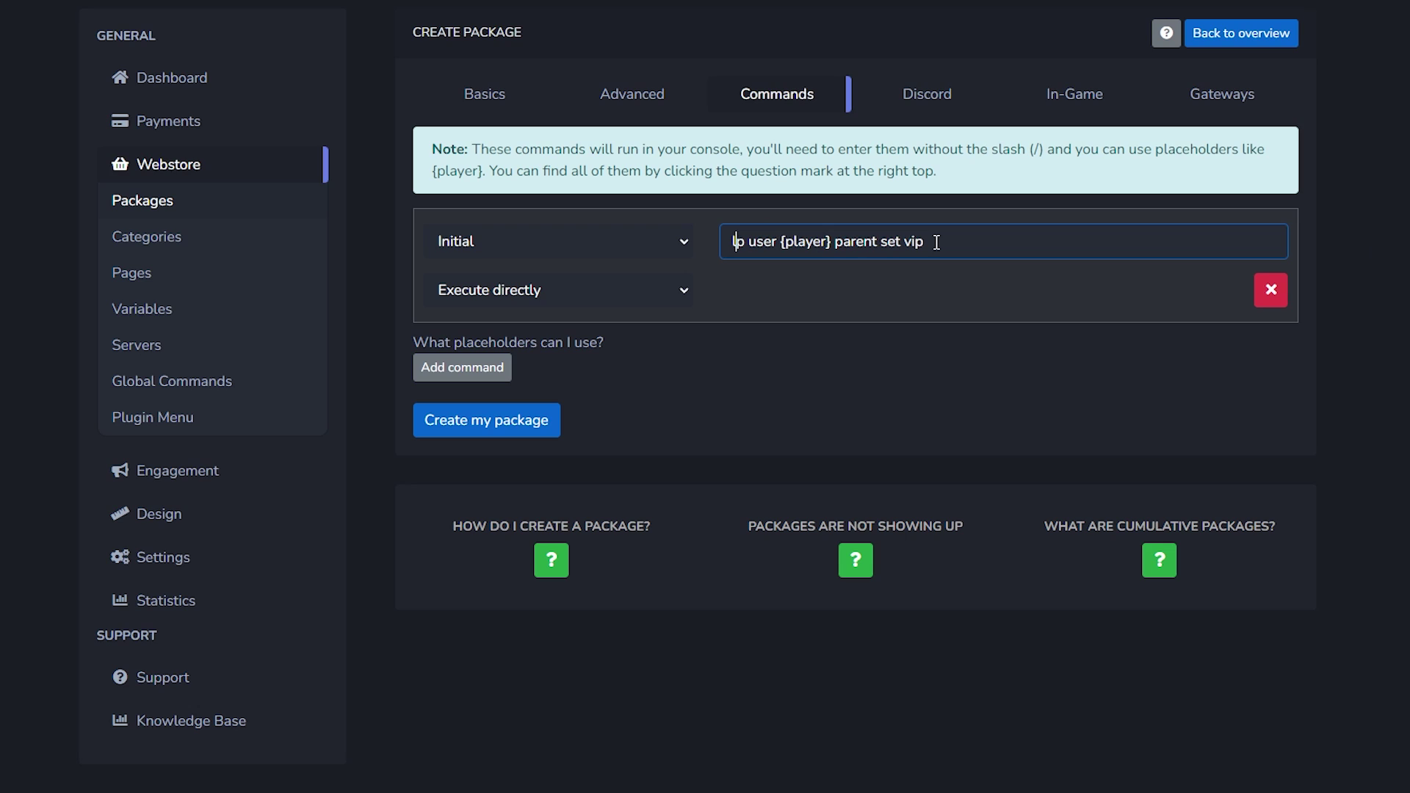
{"action": "left_click", "coordinate": [642, 293]}
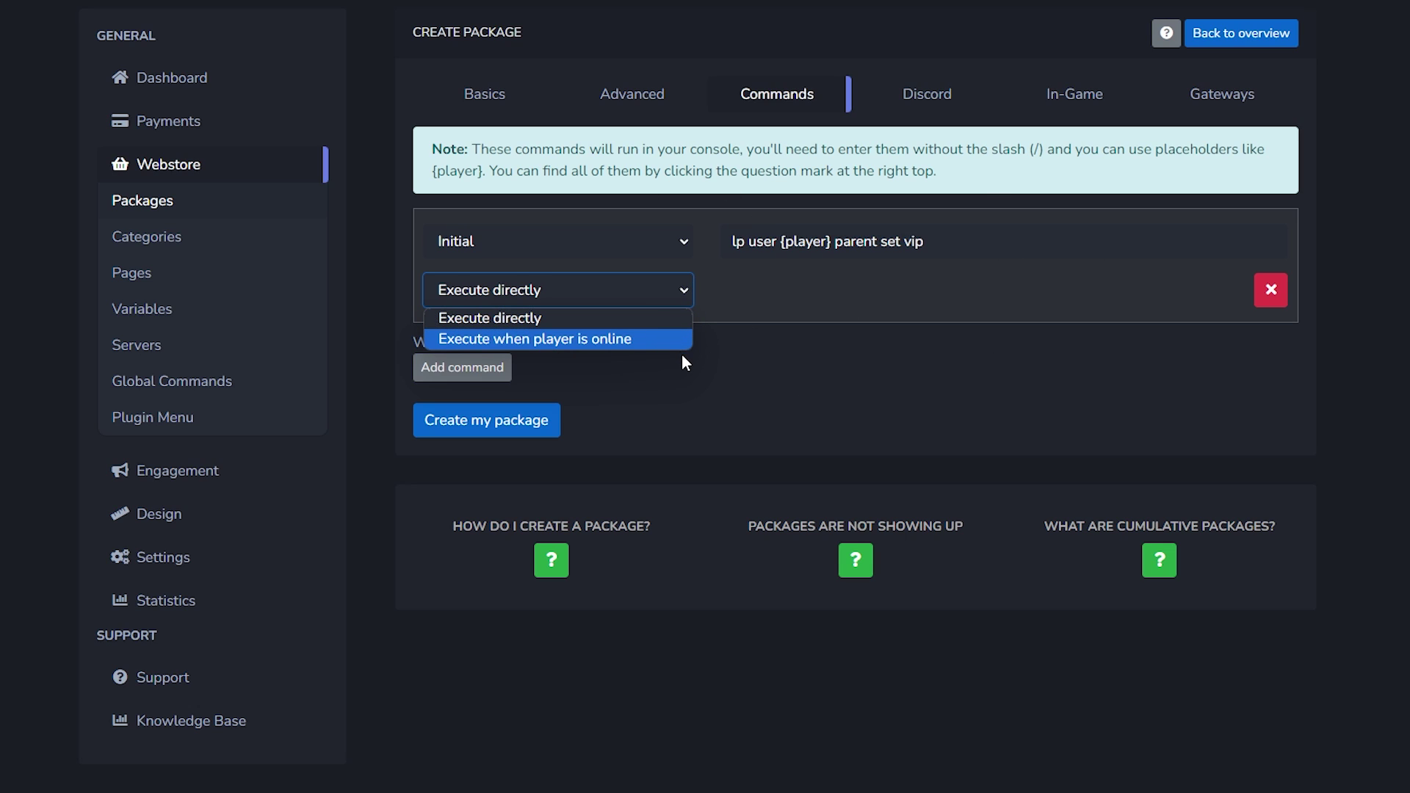
Keep the first command executing directly and add a second command triggered on Charge-back.
{"action": "left_click", "coordinate": [496, 320]}
{"action": "left_click", "coordinate": [505, 378]}
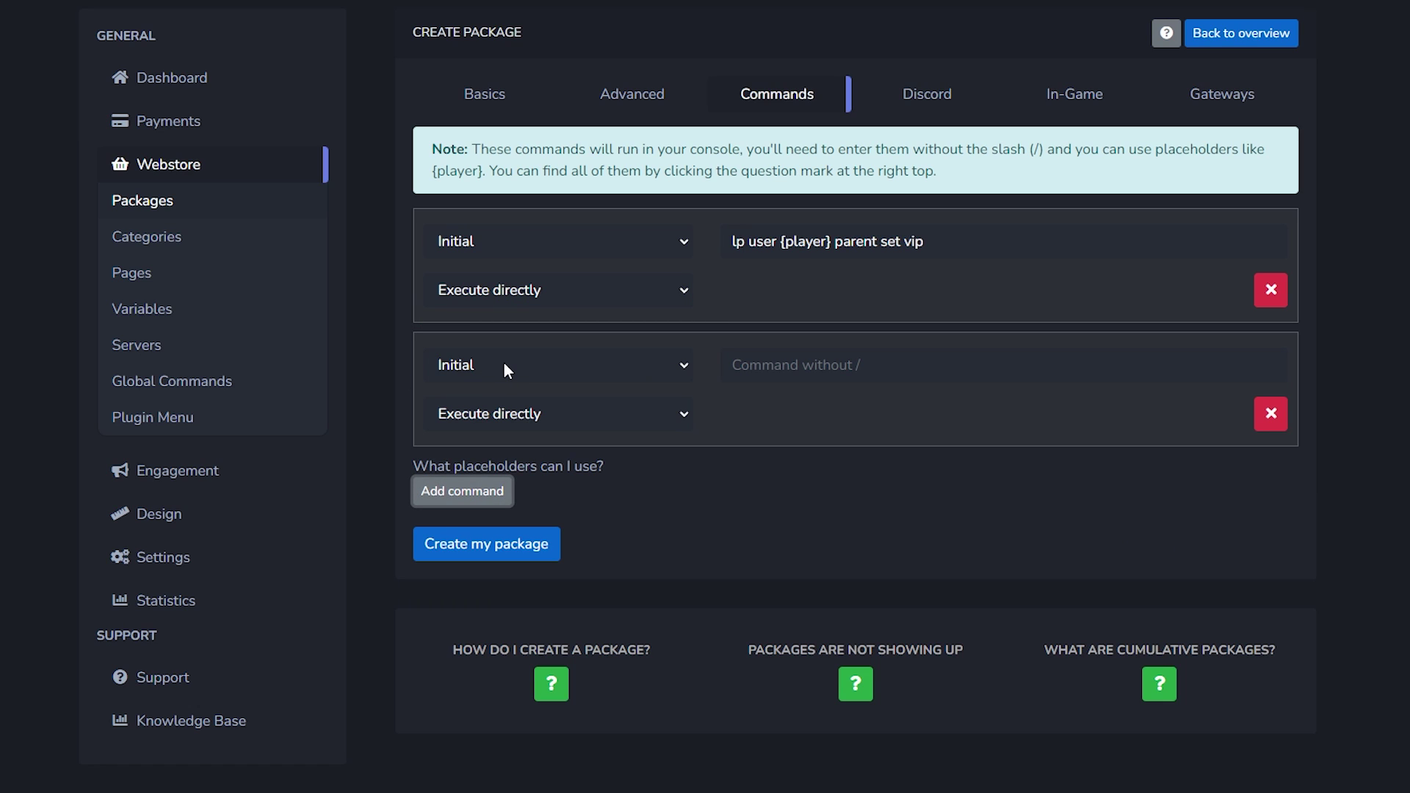
{"action": "left_click", "coordinate": [631, 365]}
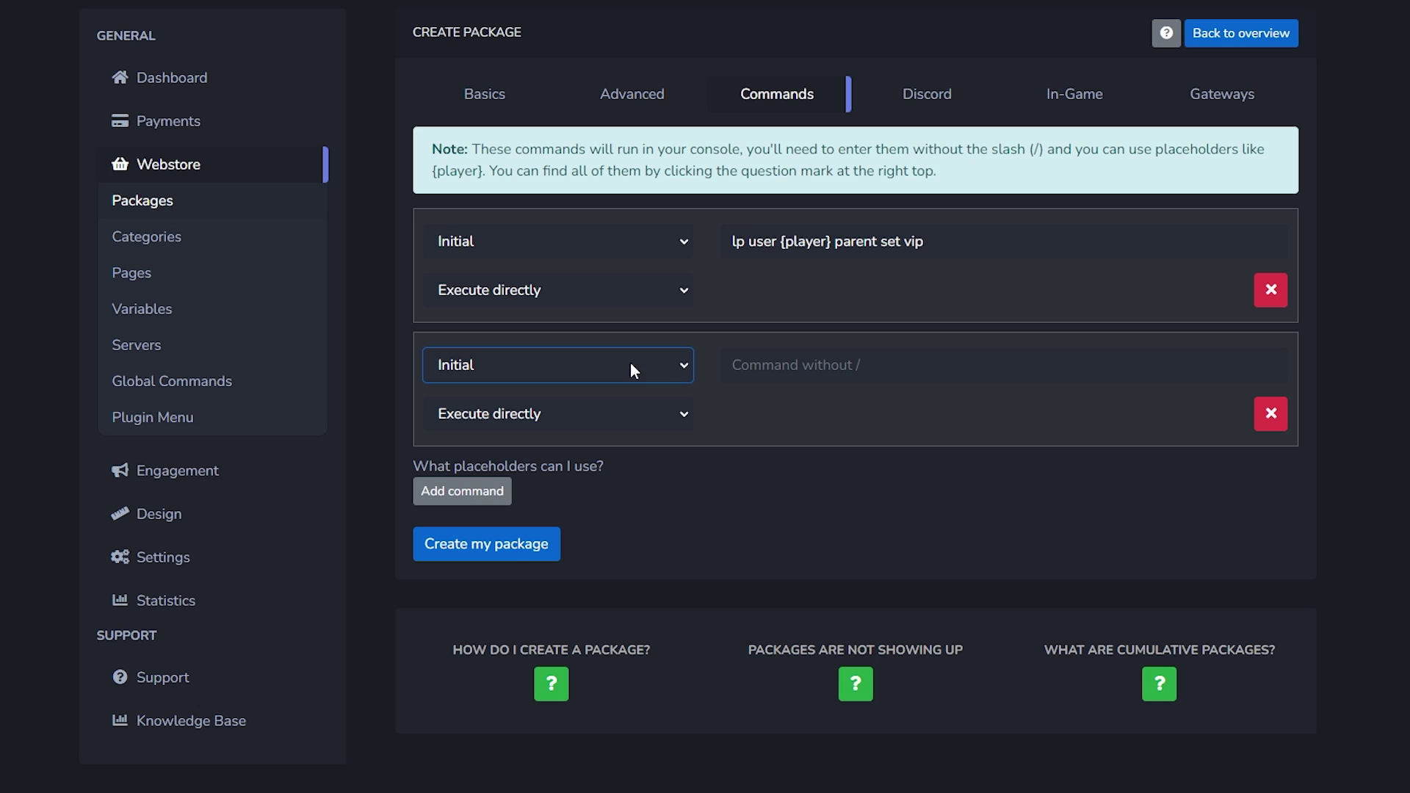
{"action": "left_click", "coordinate": [630, 363]}
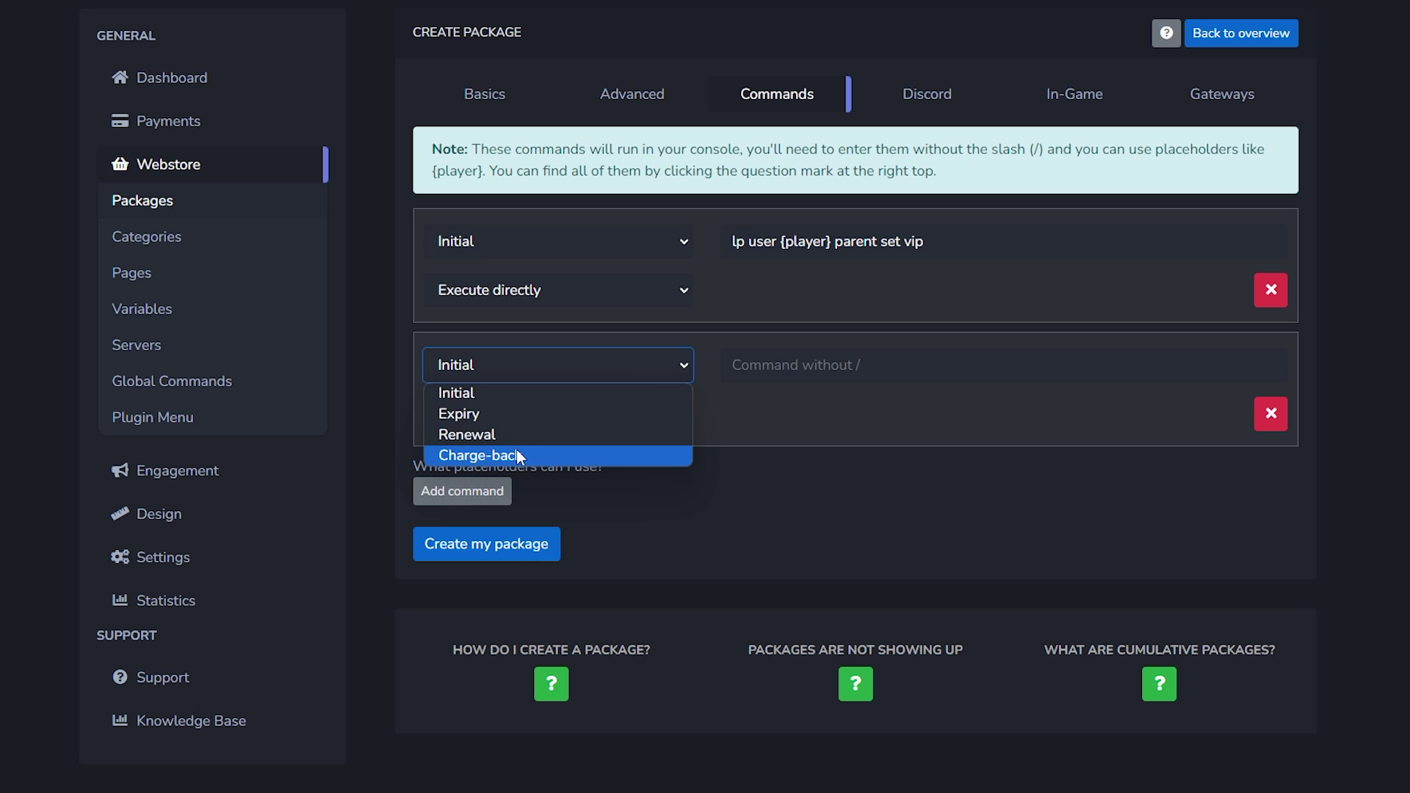
{"action": "left_click", "coordinate": [517, 456]}
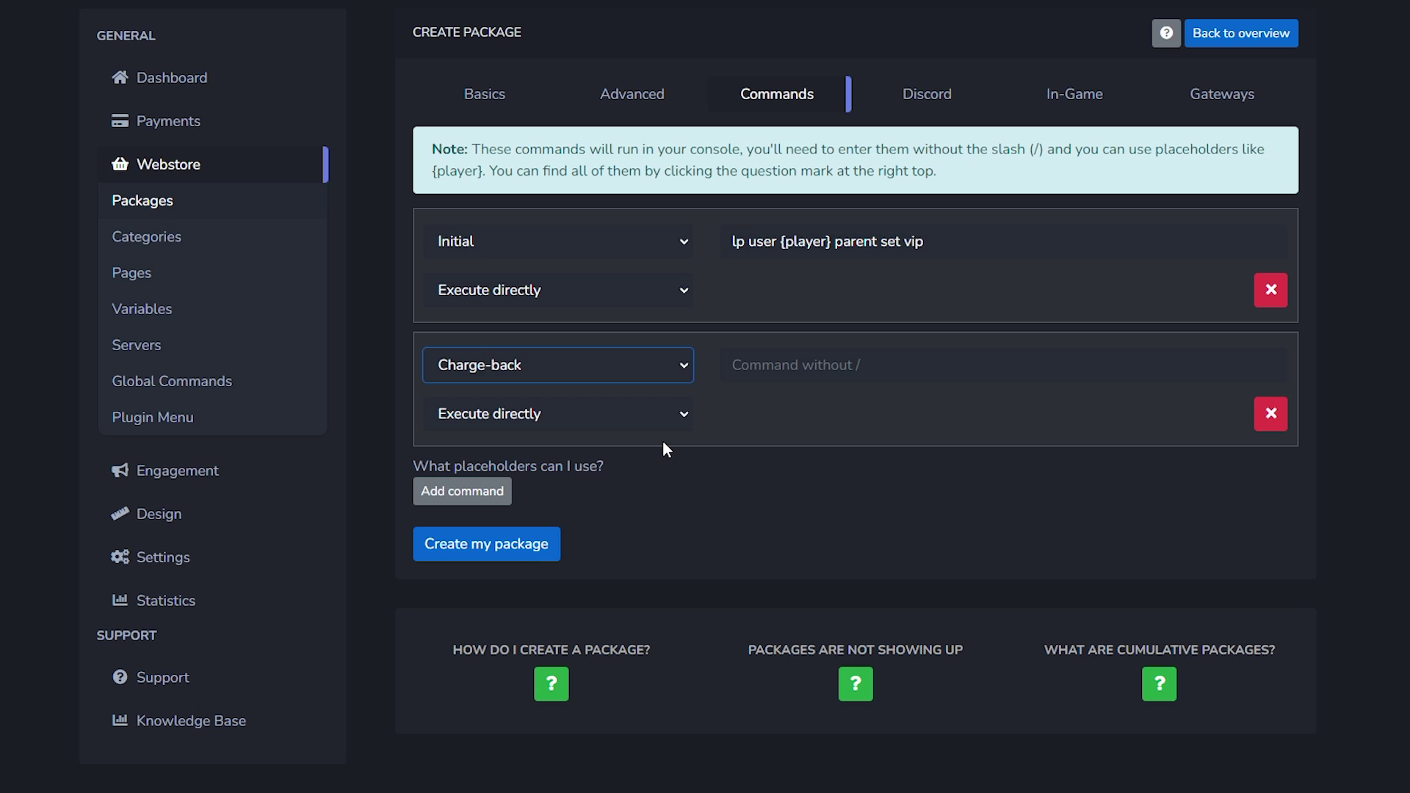
Make the Charge-back command 'lp user {player} parent set default'.
{"action": "left_click", "coordinate": [931, 233]}
{"action": "key", "text": "ctrl+a"}
{"action": "key", "text": "ctrl+c"}
{"action": "left_click", "coordinate": [780, 364]}
{"action": "key", "text": "ctrl+v"}
{"action": "key", "text": "BackSpace"}
{"action": "key", "text": "BackSpace"}
{"action": "key", "text": "BackSpace"}
{"action": "type", "text": "default"}
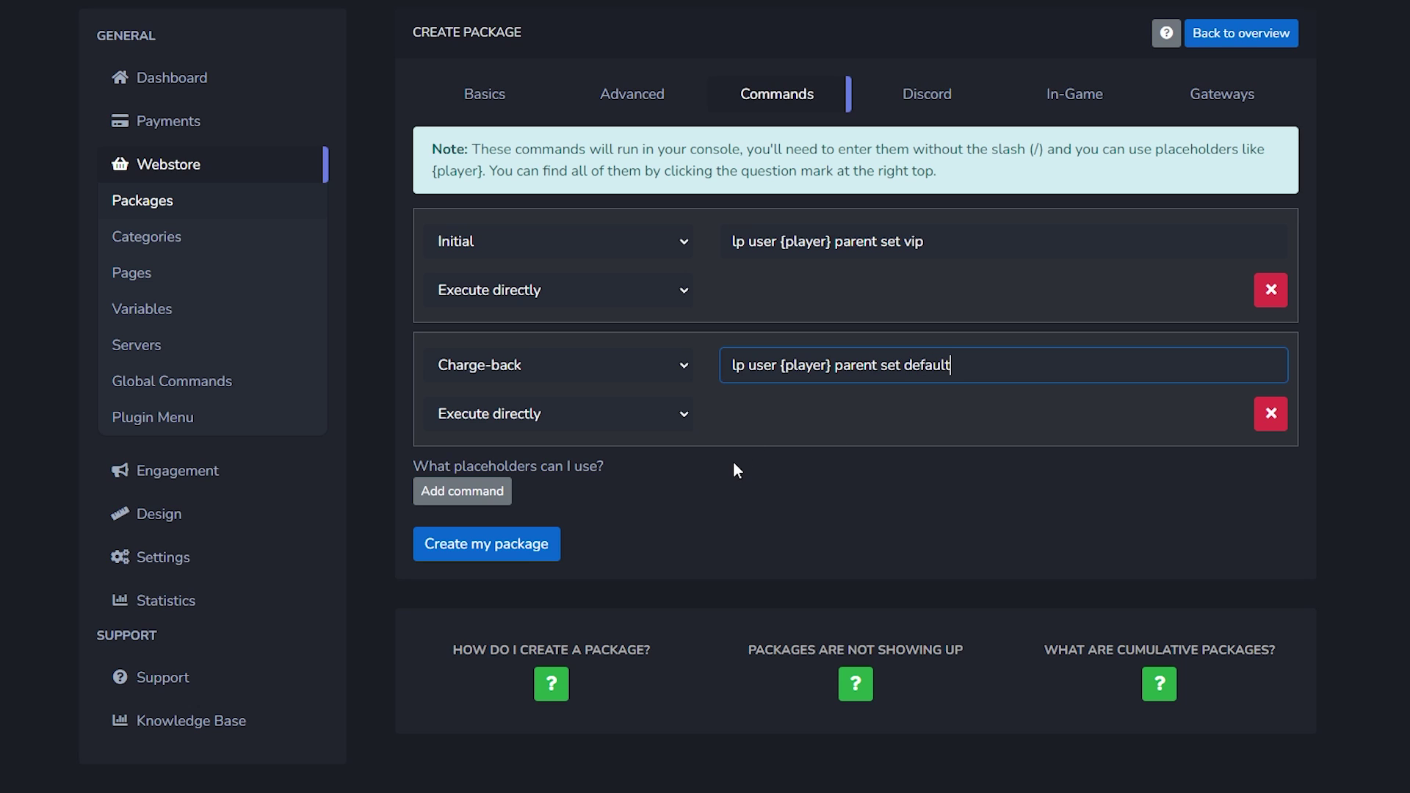
Remove the extra third command row and create the VIP package.
{"action": "left_click", "coordinate": [462, 491]}
{"action": "left_click", "coordinate": [466, 494]}
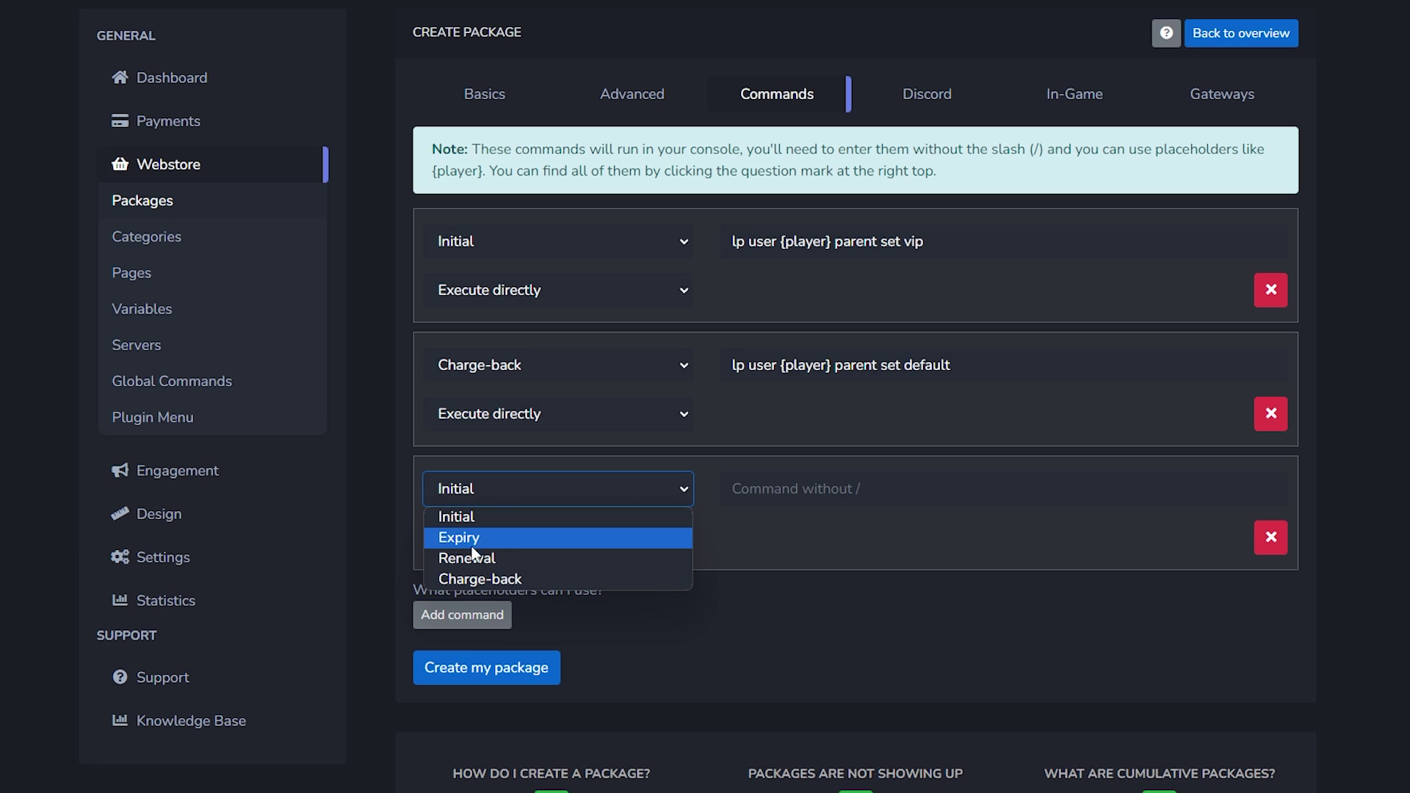
{"action": "left_click", "coordinate": [793, 632]}
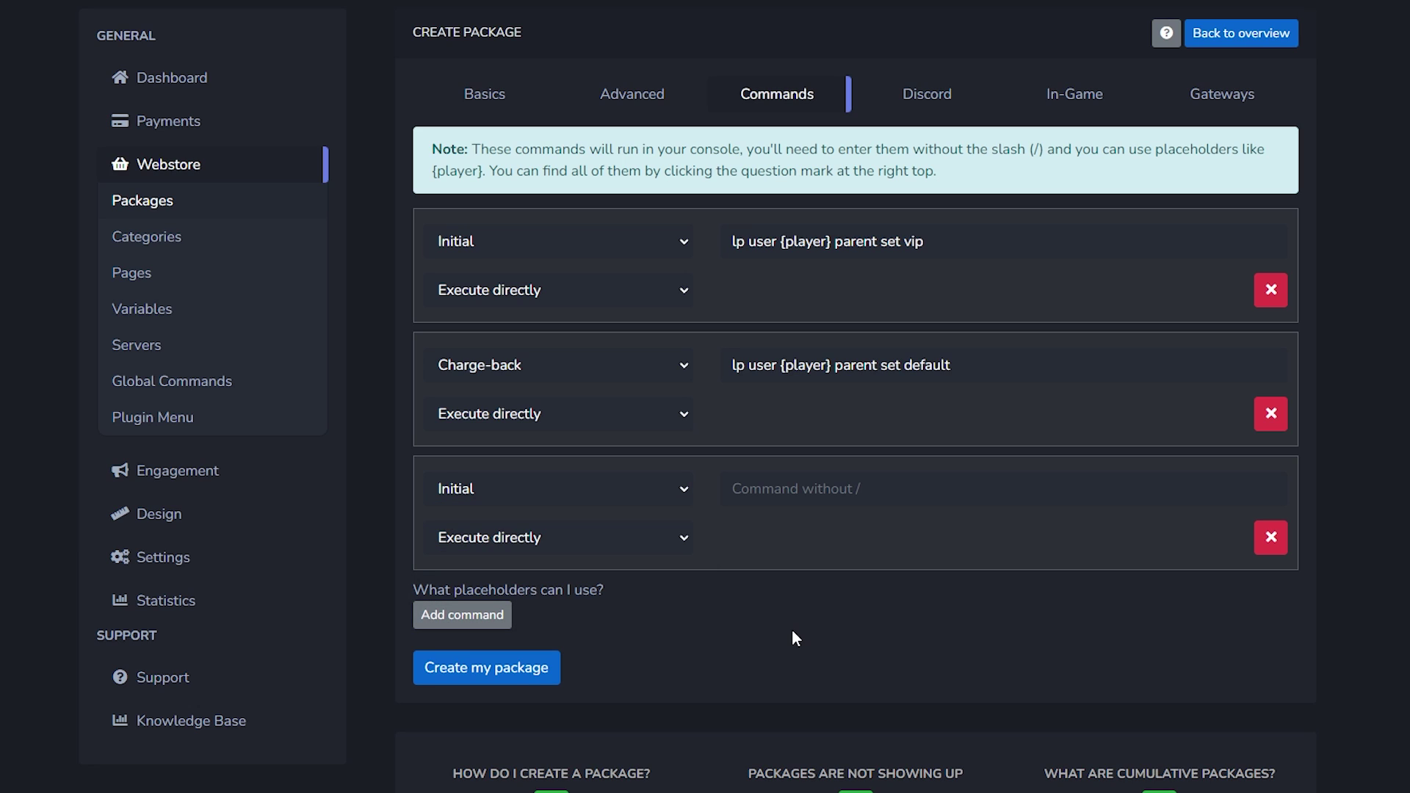
{"action": "left_click", "coordinate": [1273, 540]}
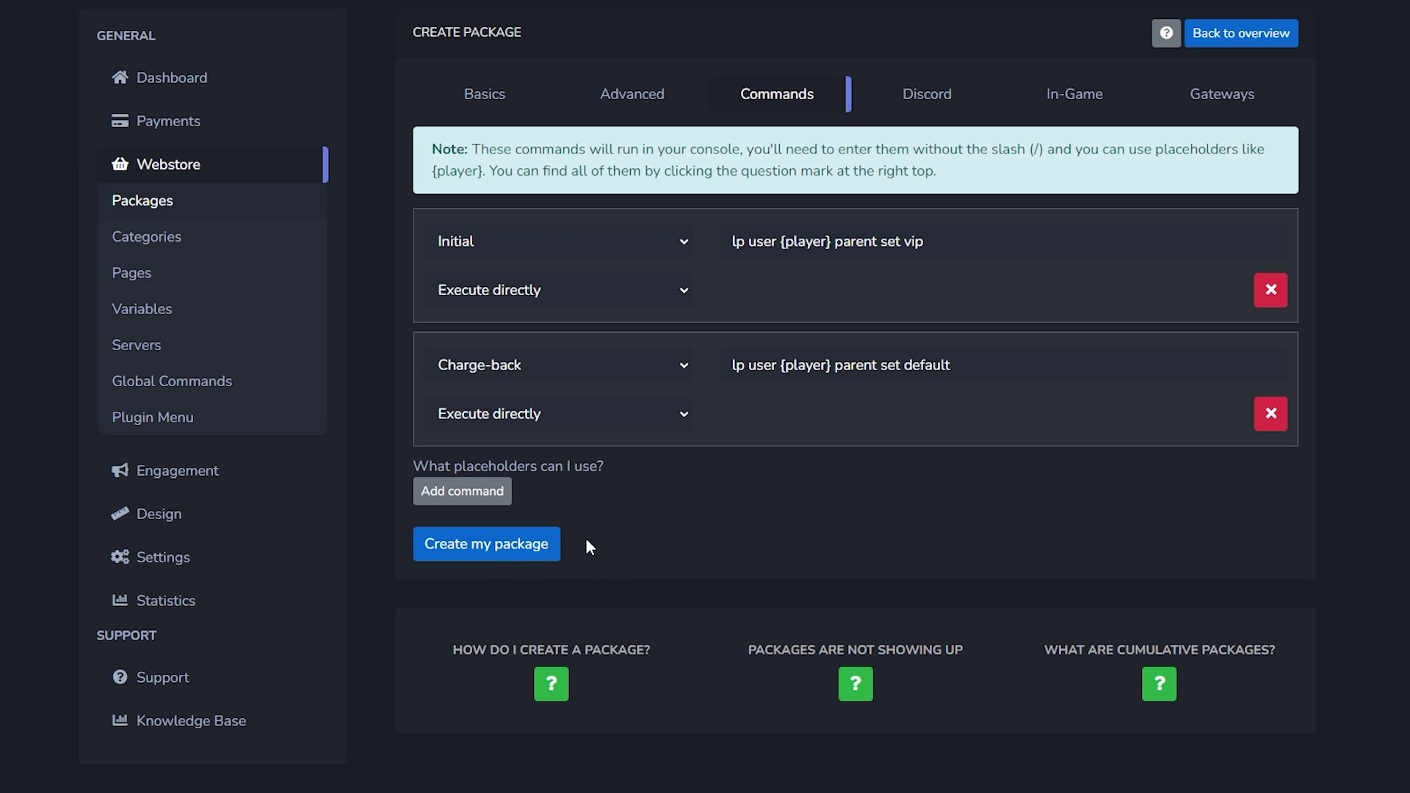
{"action": "left_click", "coordinate": [443, 555]}
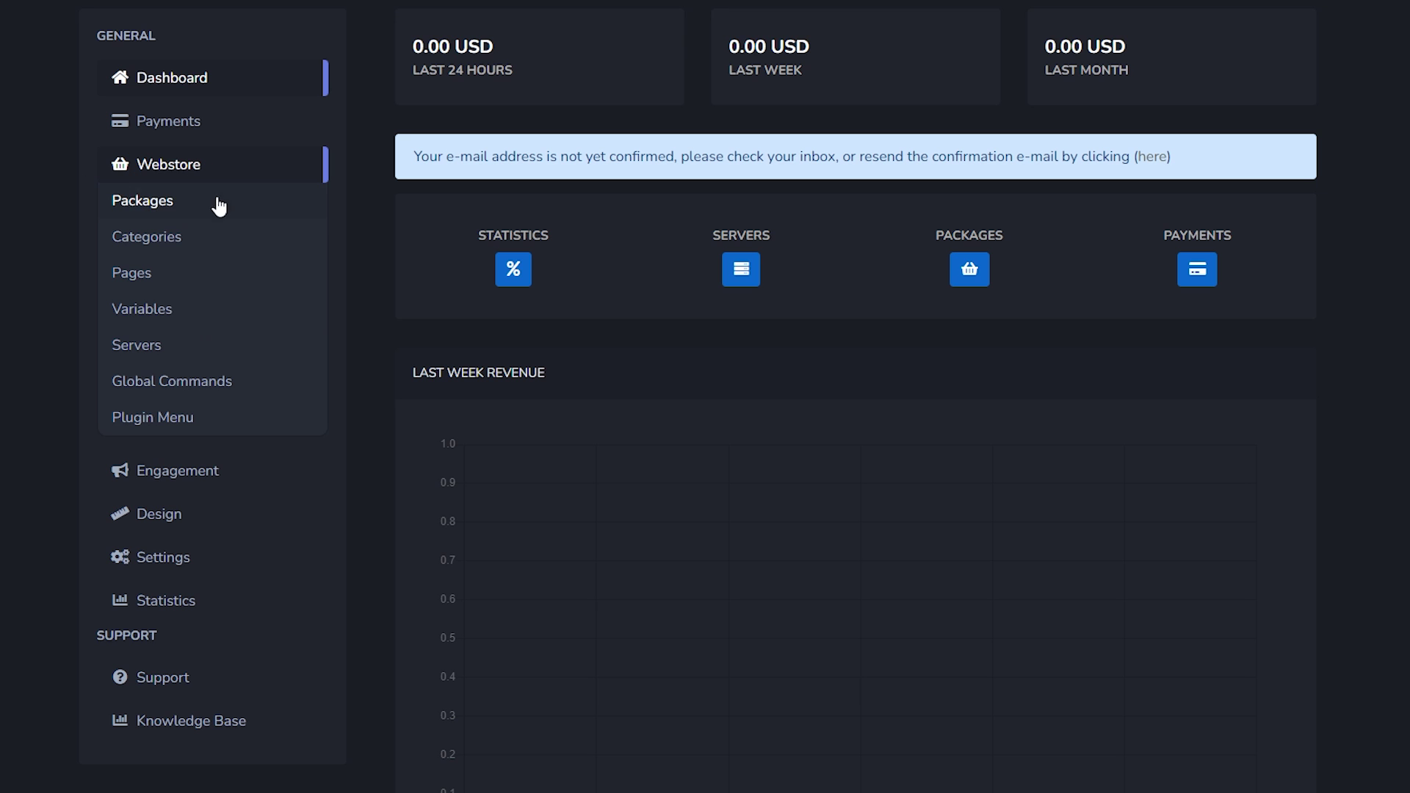
Show the linked servers list with SoraCraft and download the CraftingStore Minecraft plugin.
{"action": "left_click", "coordinate": [184, 358]}
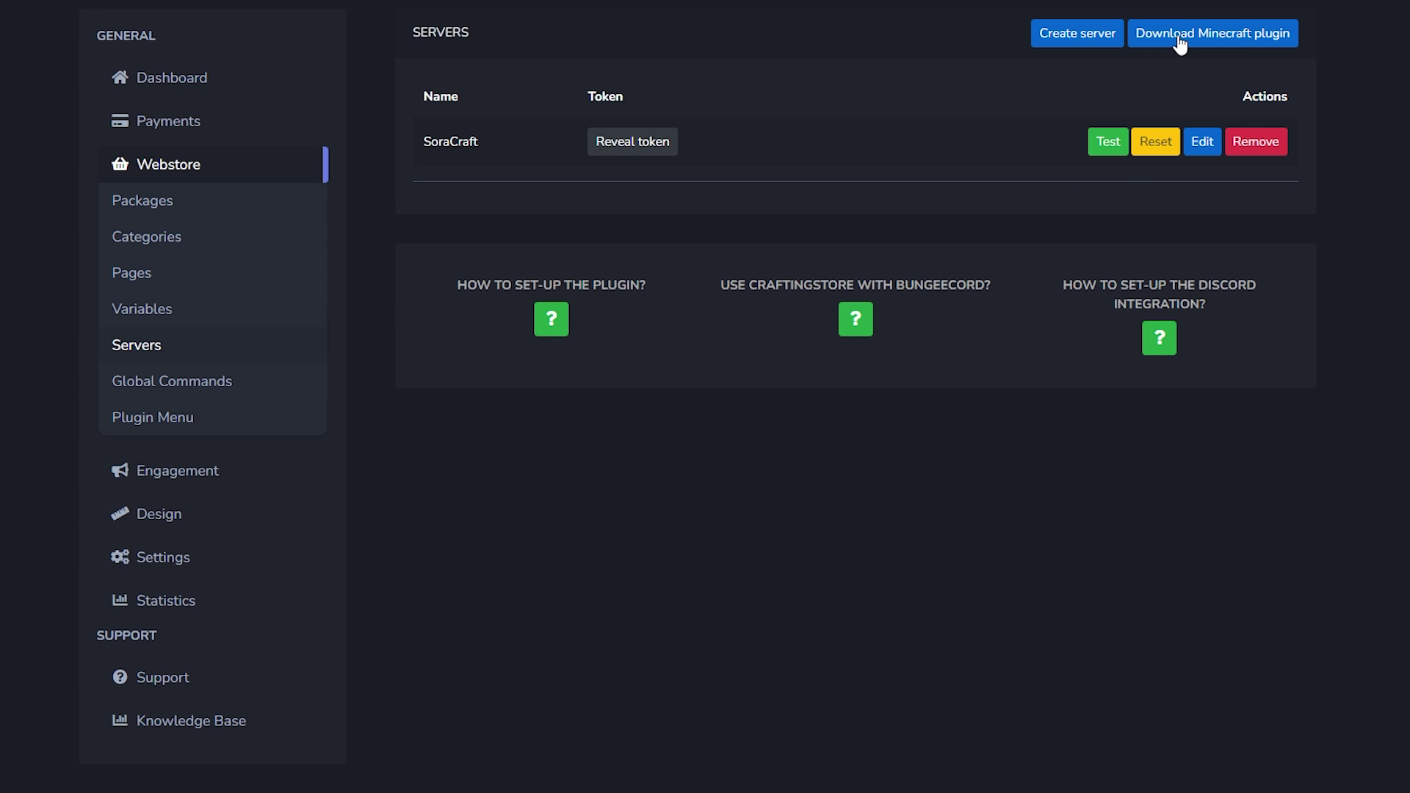
{"action": "left_click", "coordinate": [1143, 44]}
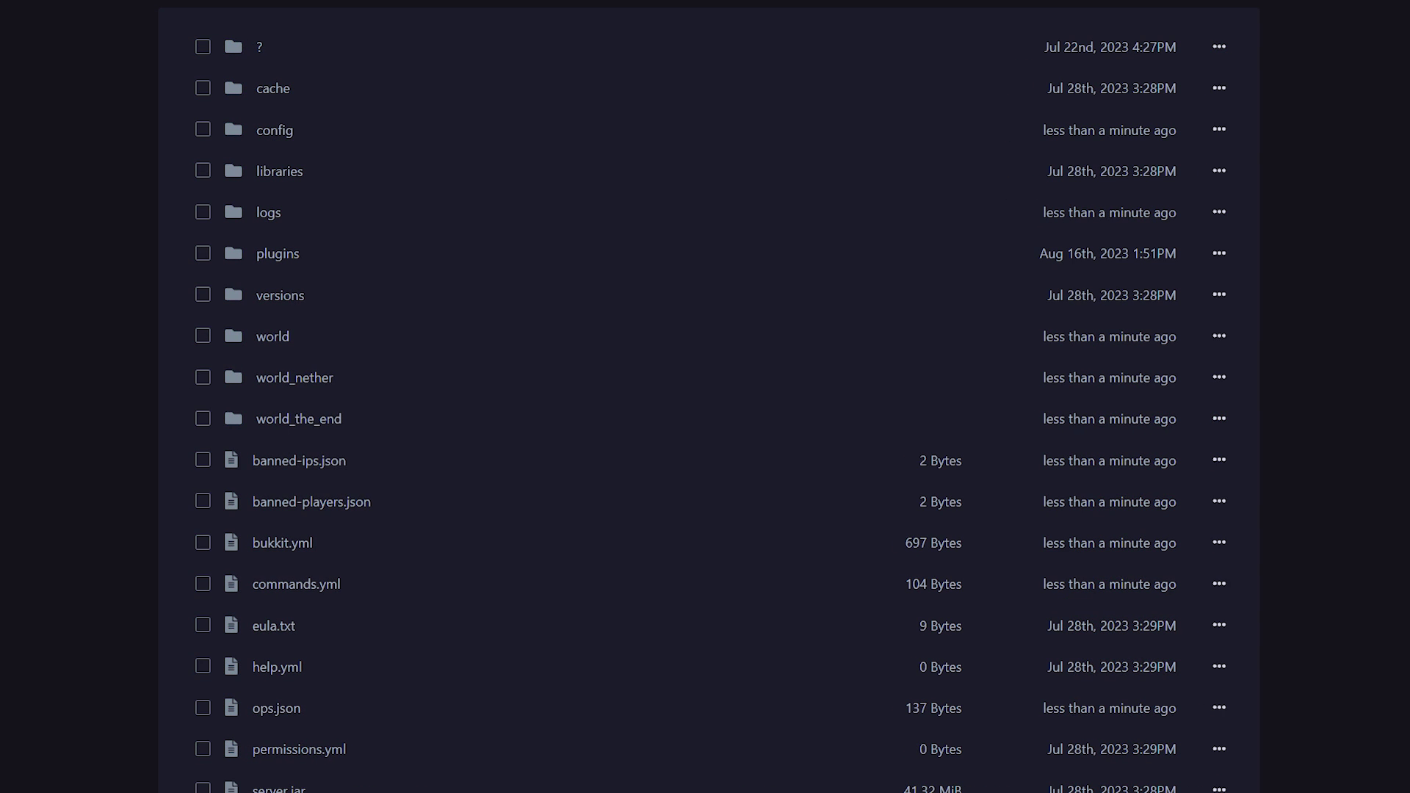
Upload CraftingStore.jar into the server's plugins folder in the file manager.
{"action": "left_click", "coordinate": [279, 256]}
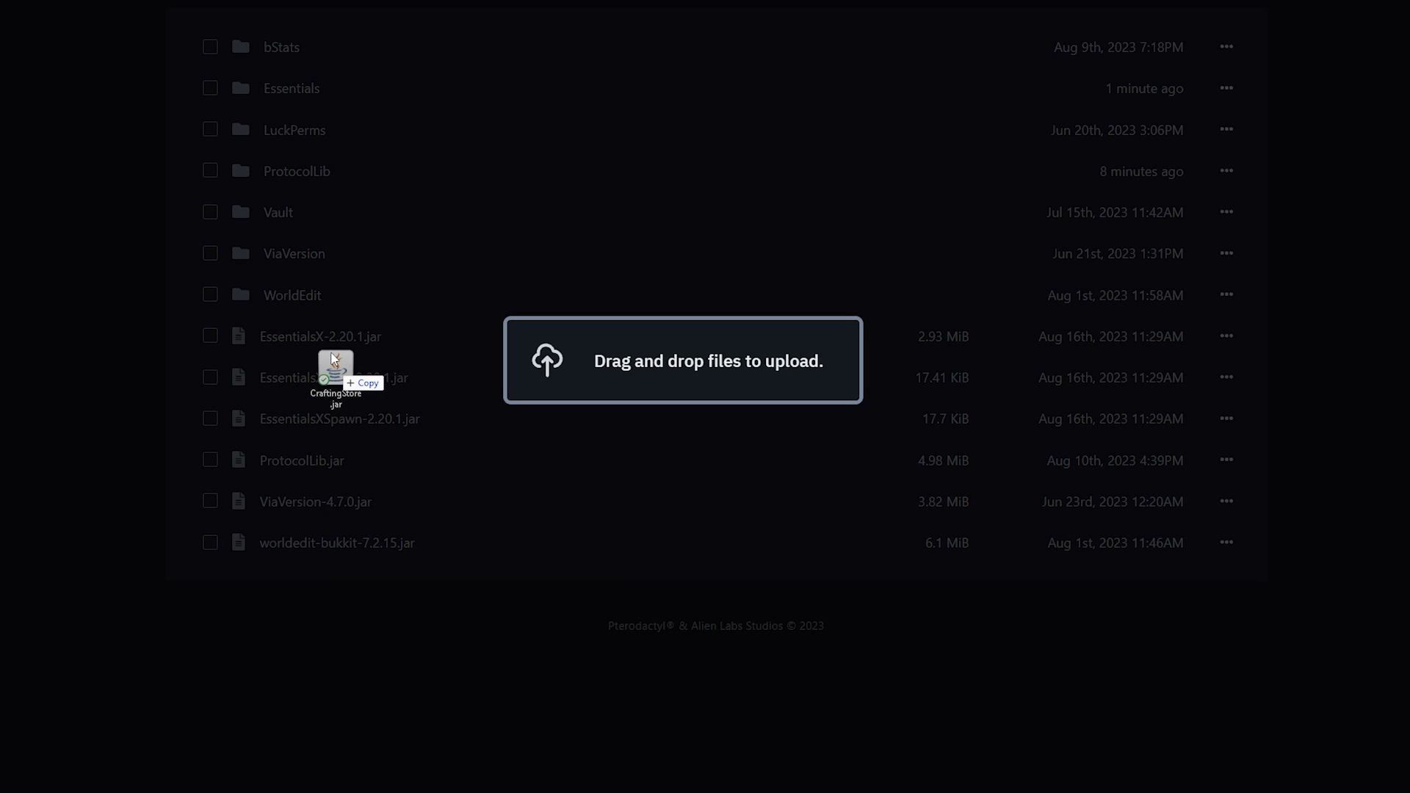
{"action": "left_click_drag", "start_coordinate": [334, 390], "coordinate": [284, 378]}
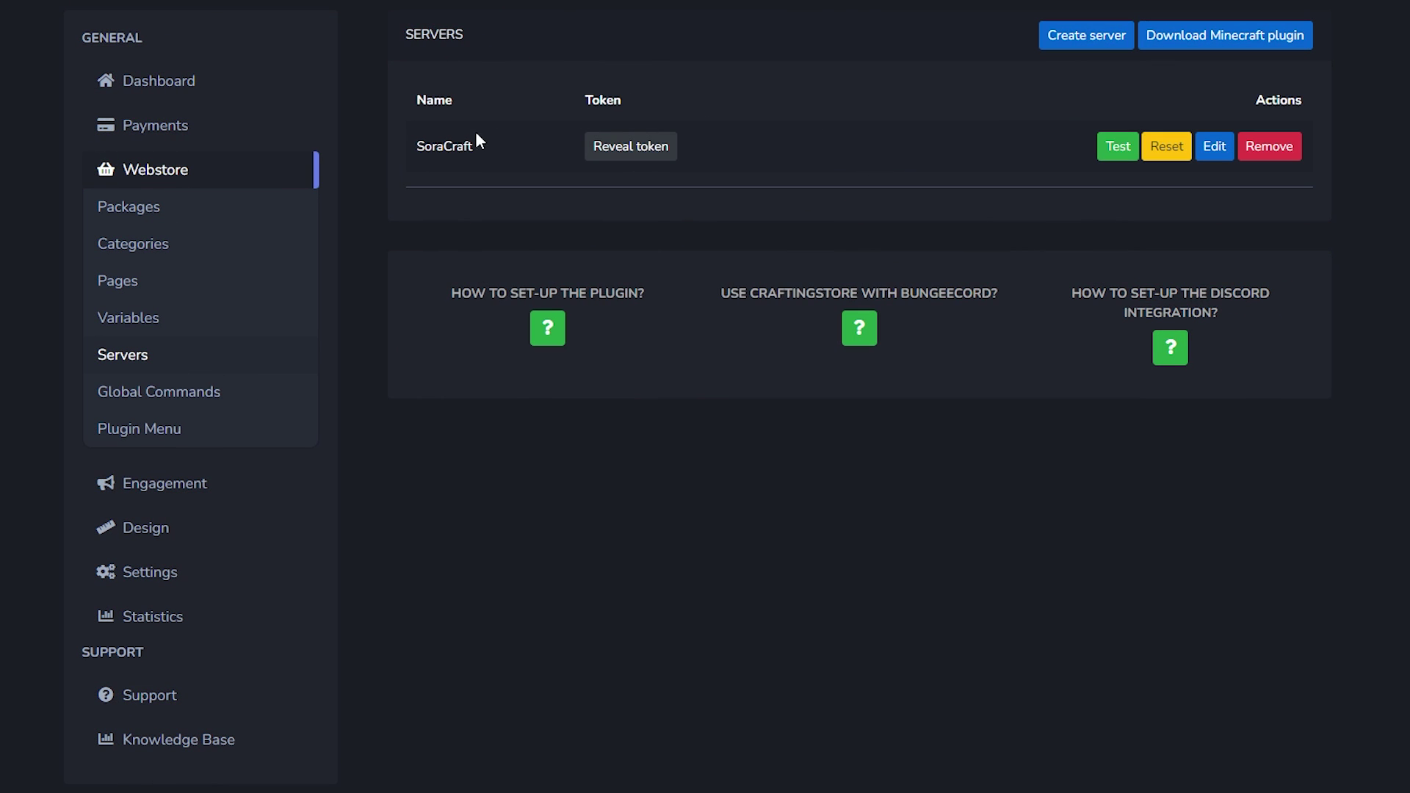
Reveal SoraCraft's server API token and select the whole token value.
{"action": "left_click", "coordinate": [647, 146]}
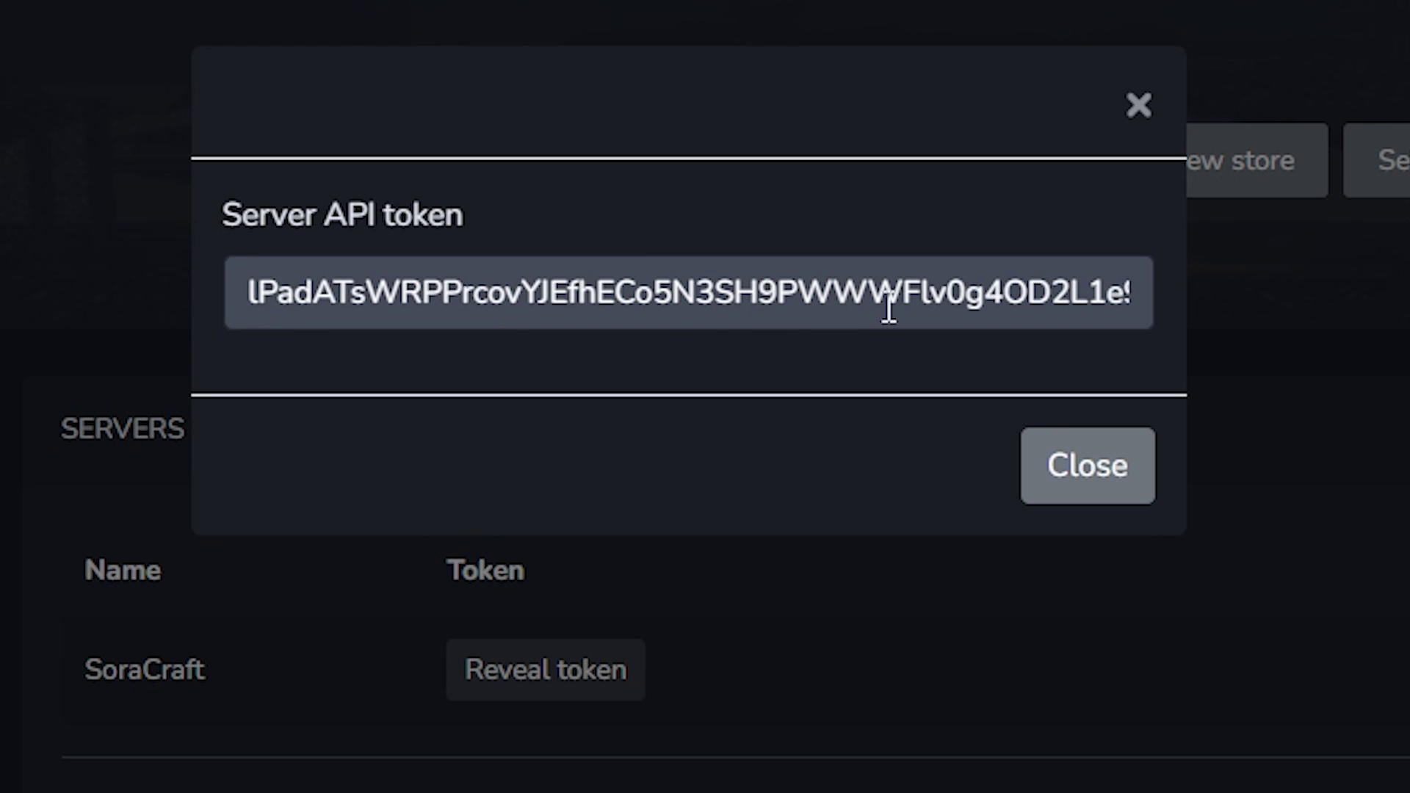
{"action": "left_click", "coordinate": [811, 0]}
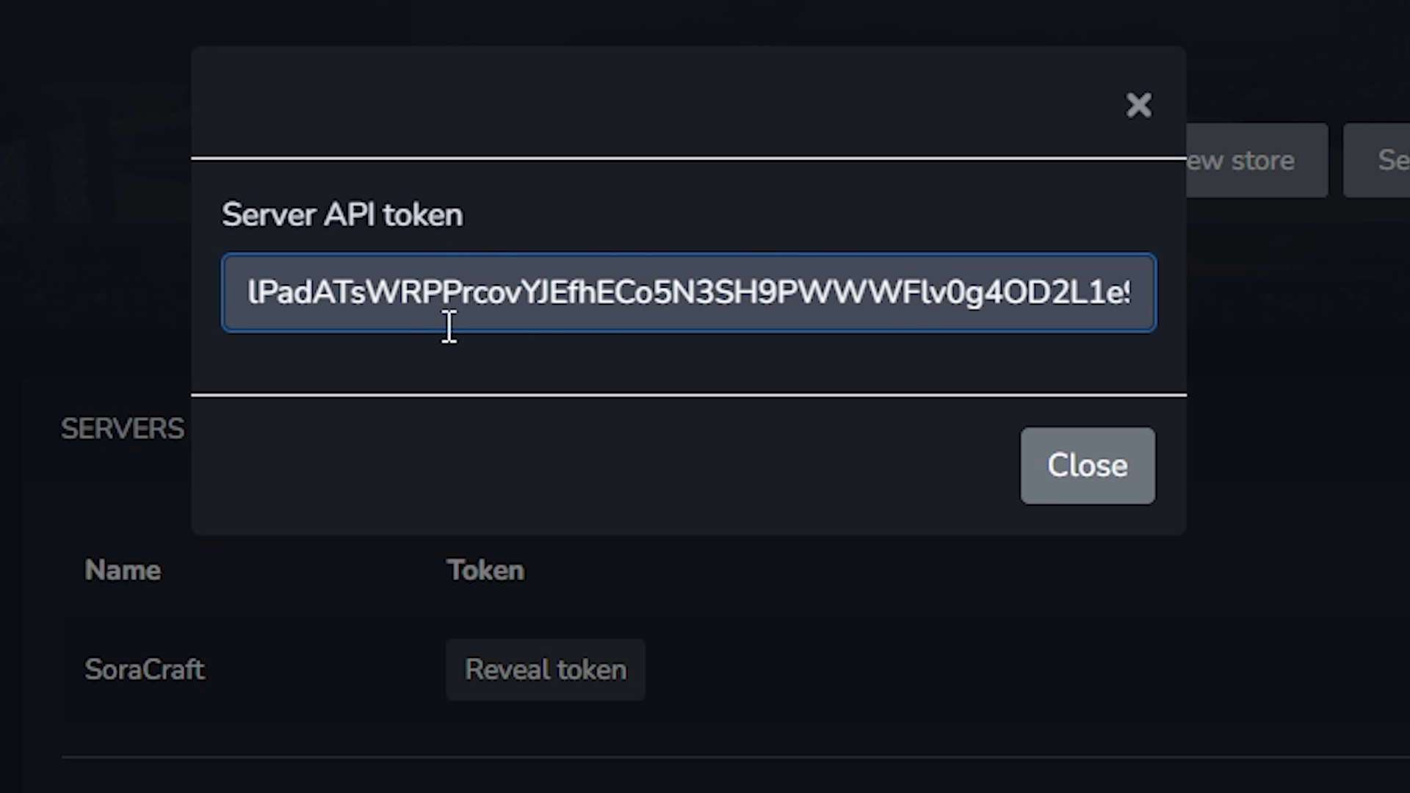
{"action": "key", "text": "ctrl+a"}
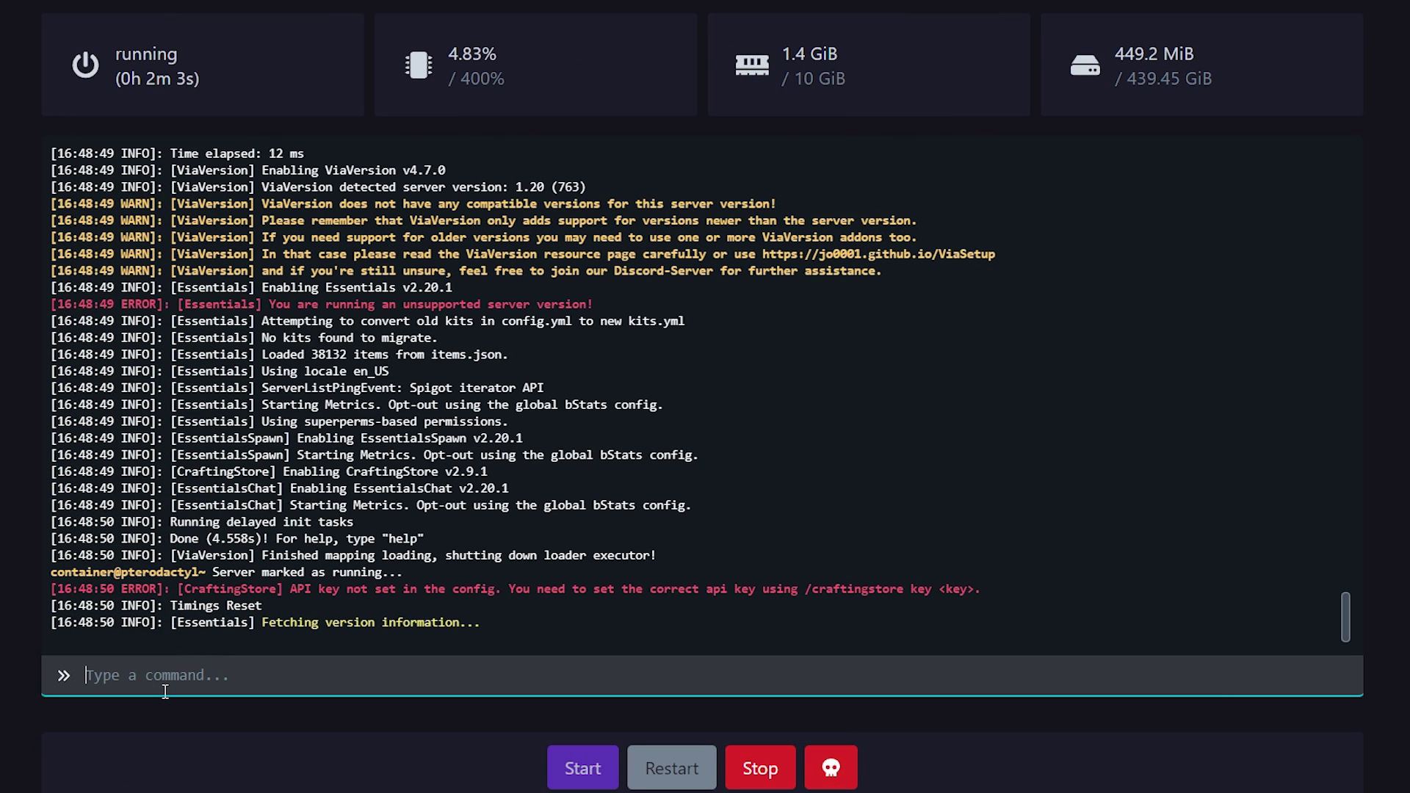
Run 'craftingstore key' with the pasted API token in the server console.
{"action": "type", "text": "craftings"}
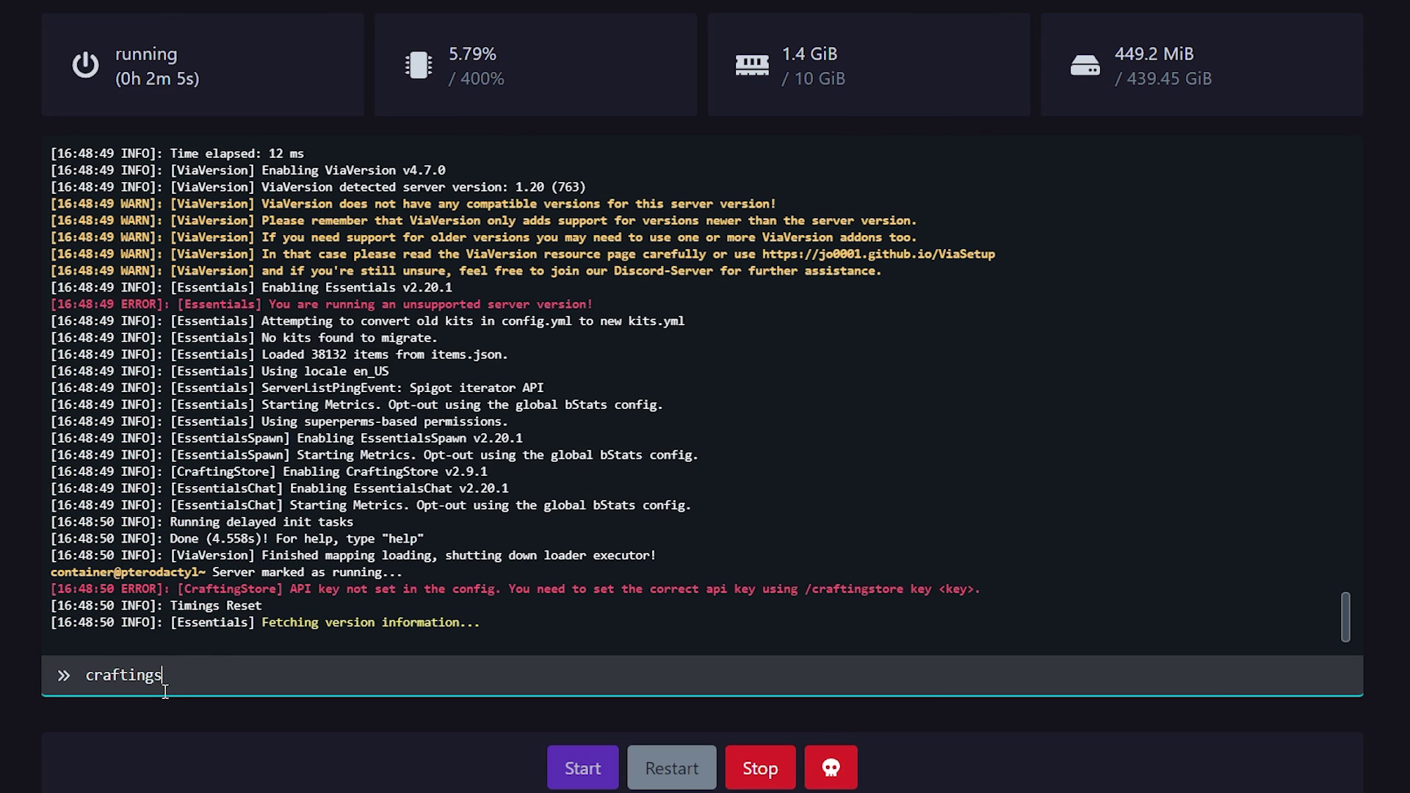
{"action": "type", "text": "tore key"}
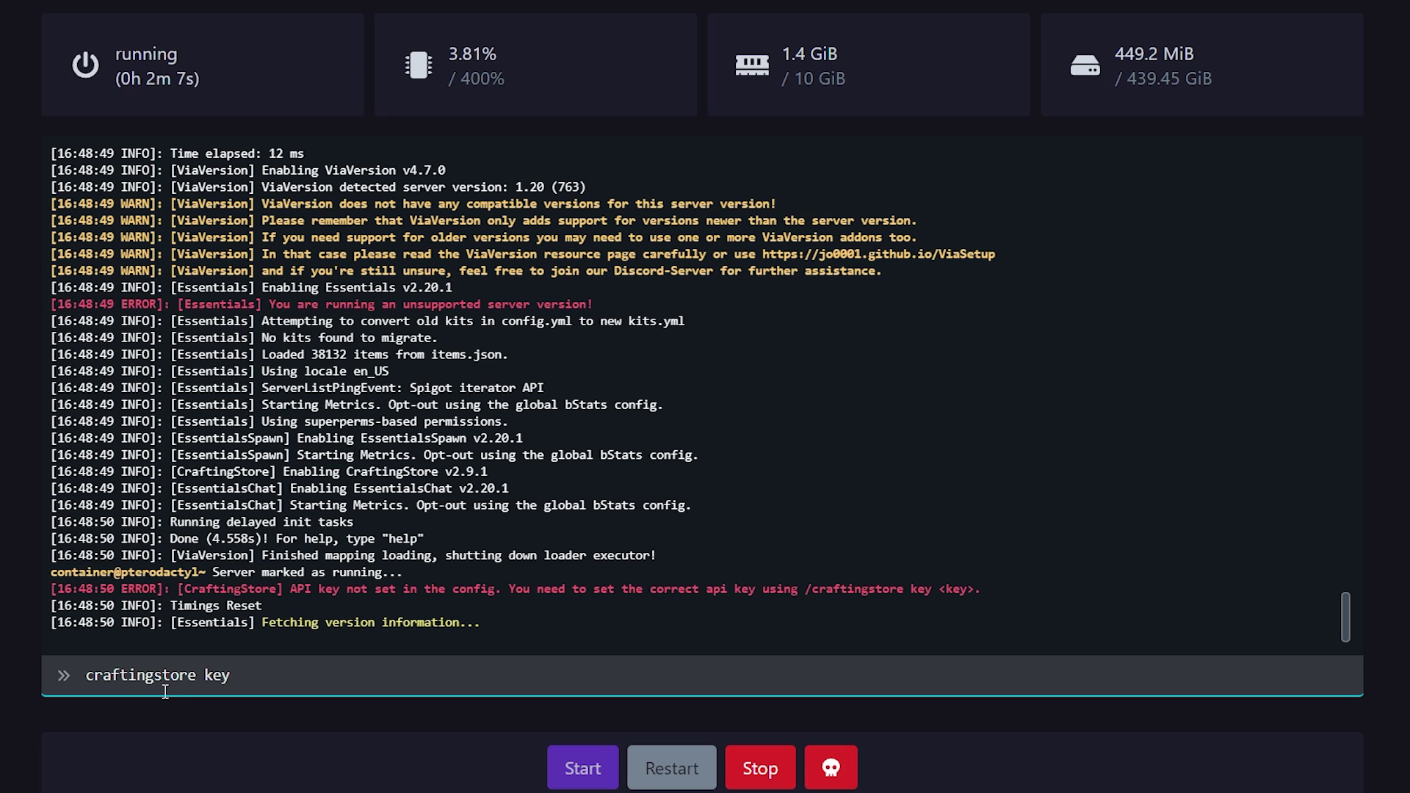
{"action": "key", "text": "ctrl+v"}
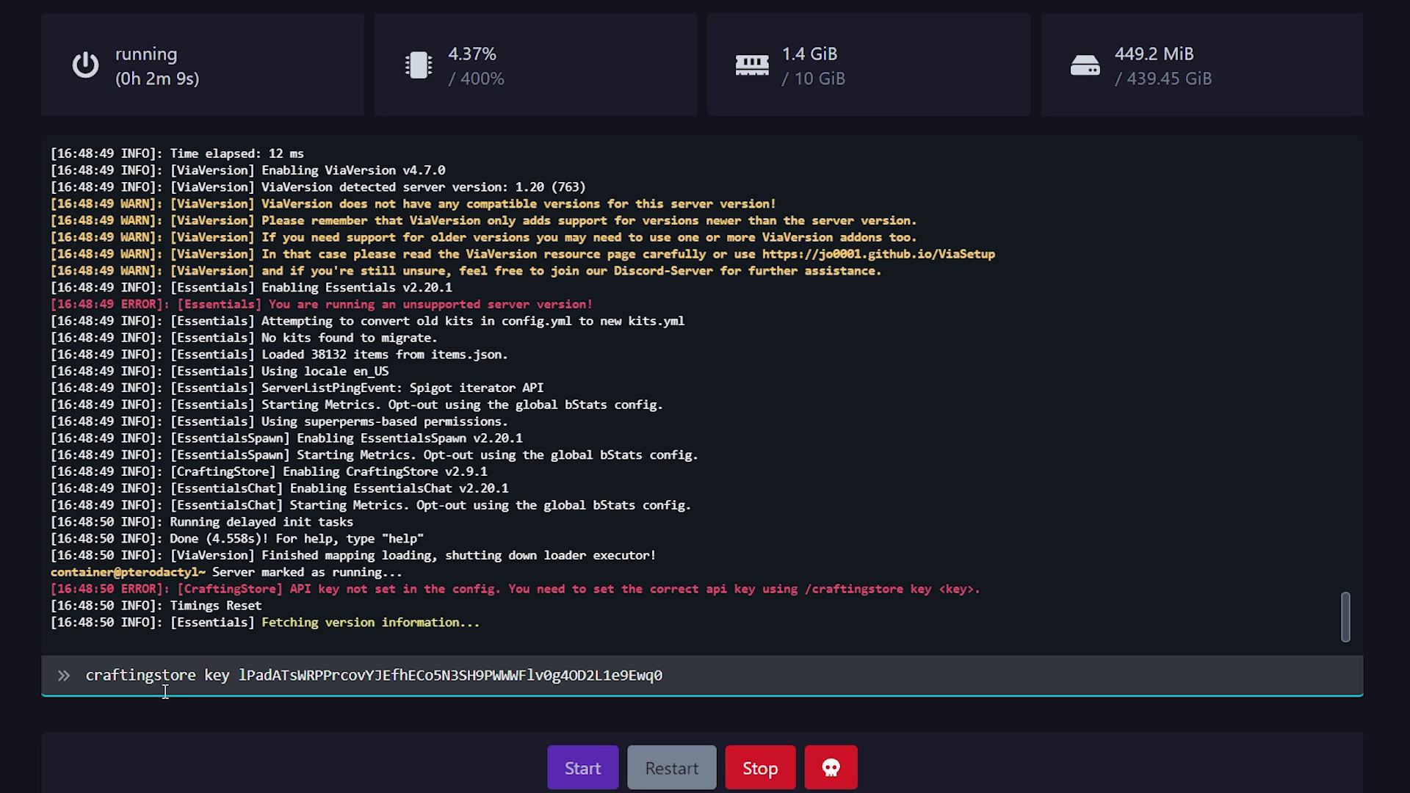
{"action": "key", "text": "Return"}
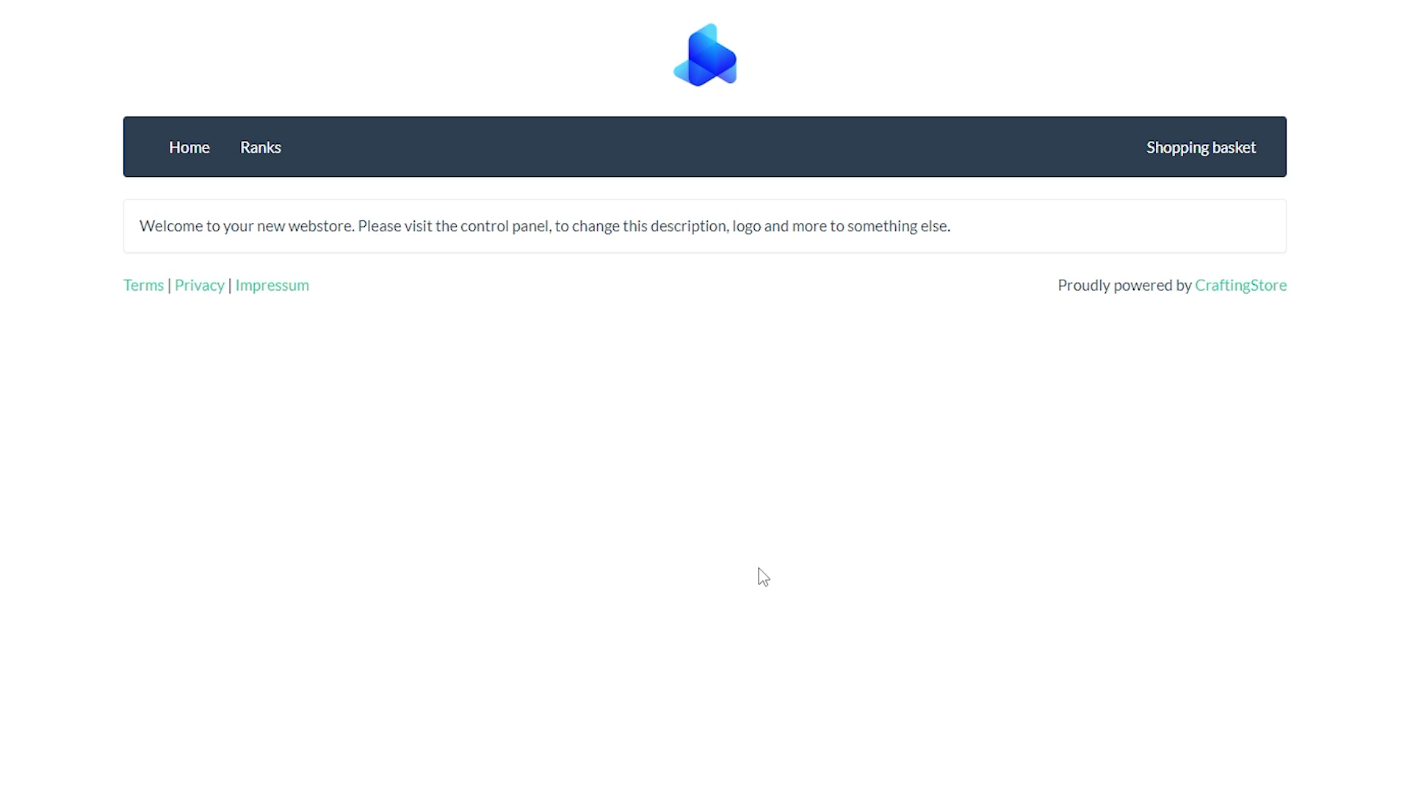
Browse the Ranks category, view the VIP rank at 5.99 USD, and open its Buy now page.
{"action": "left_click", "coordinate": [265, 149]}
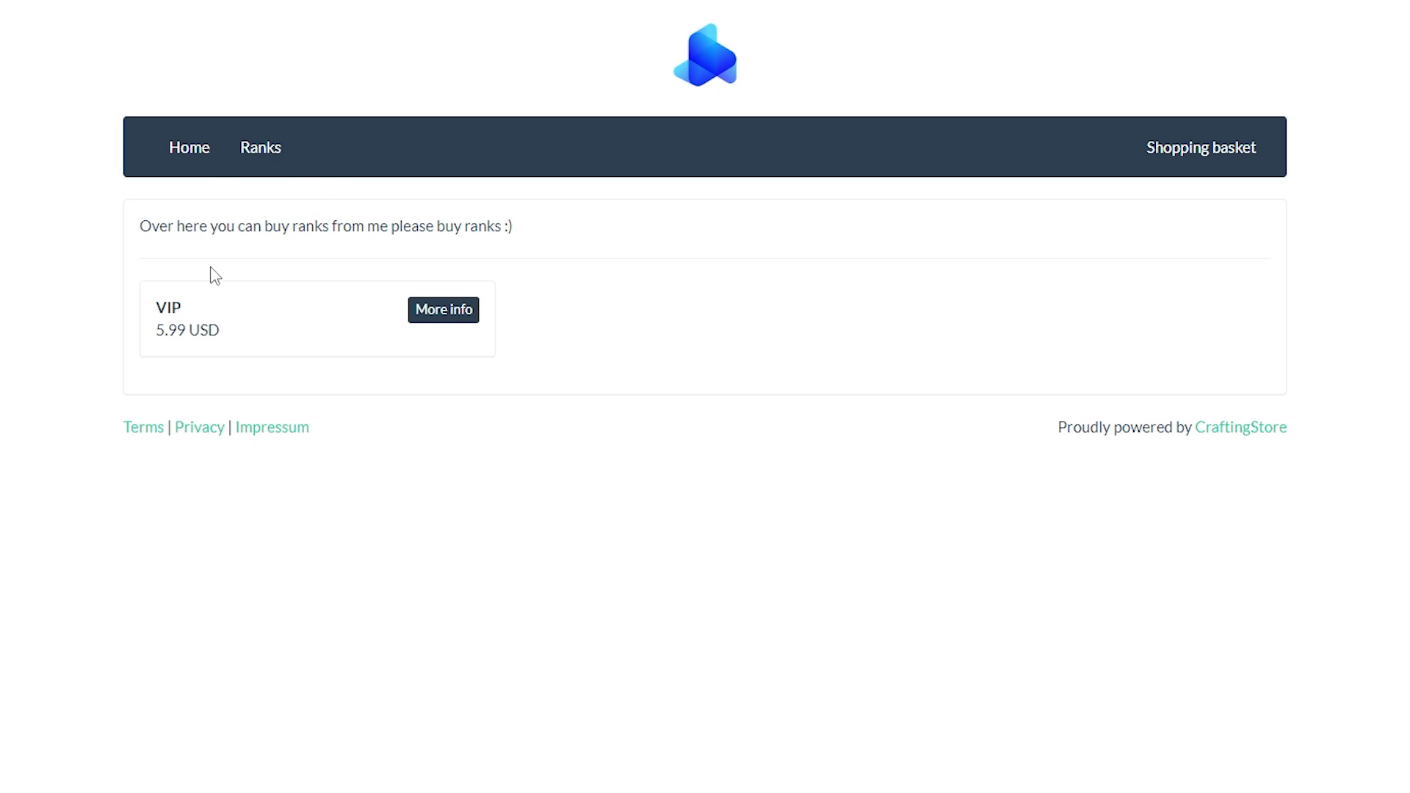
{"action": "left_click_drag", "start_coordinate": [144, 302], "coordinate": [245, 337]}
{"action": "left_click", "coordinate": [250, 324]}
{"action": "left_click", "coordinate": [424, 318]}
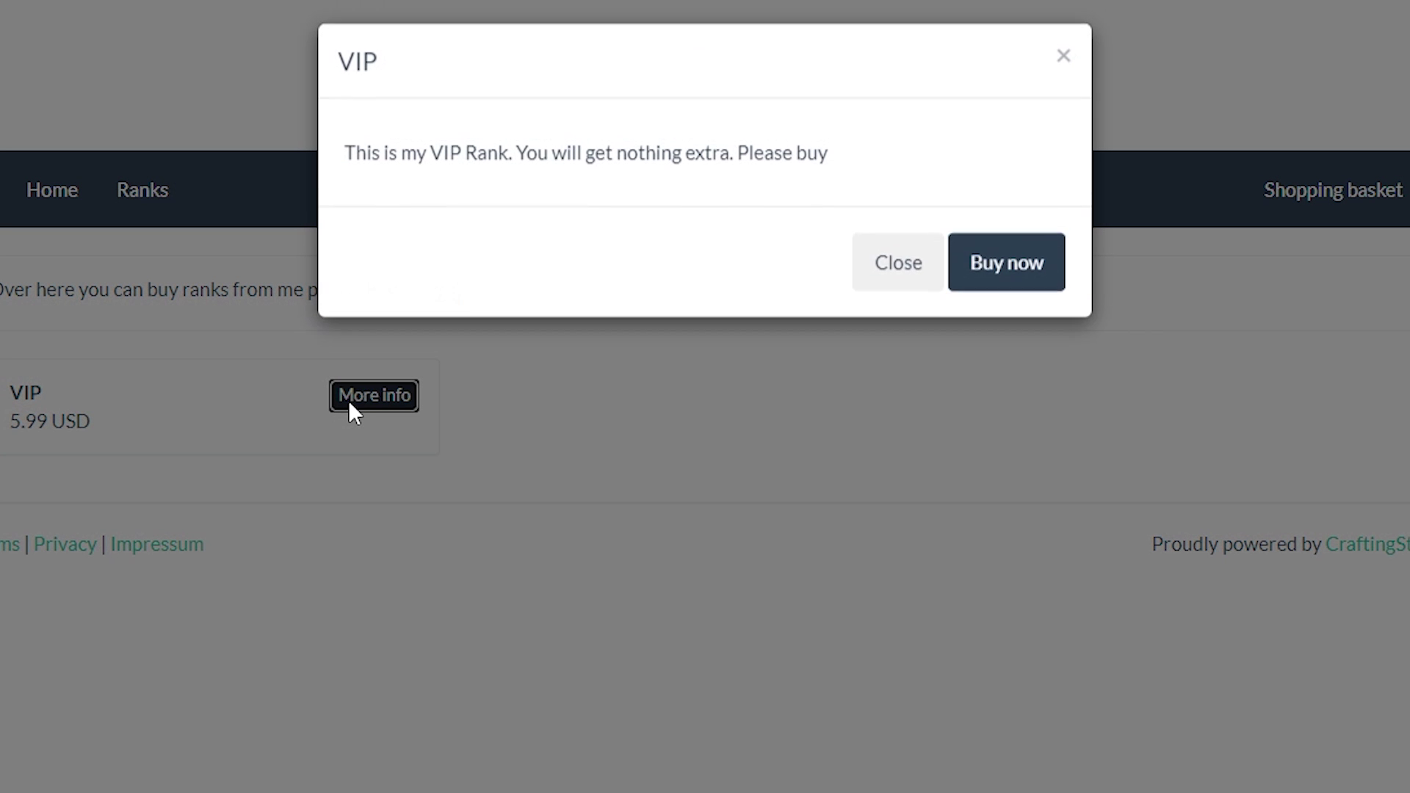
{"action": "mouse_move", "coordinate": [356, 164]}
{"action": "left_mouse_down"}
{"action": "mouse_move", "coordinate": [852, 176]}
{"action": "mouse_move", "coordinate": [419, 135]}
{"action": "mouse_move", "coordinate": [342, 163]}
{"action": "left_mouse_up"}
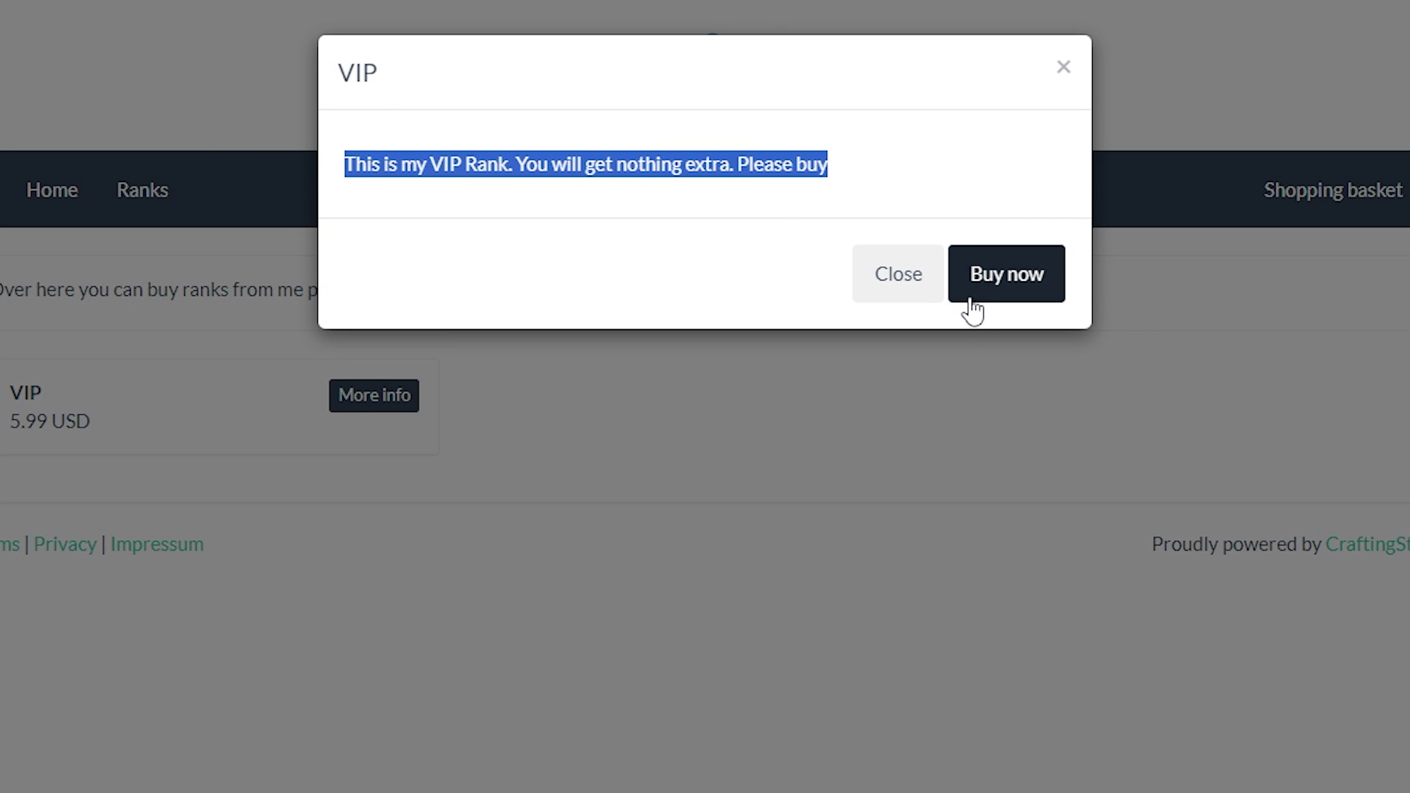
{"action": "left_click", "coordinate": [994, 292]}
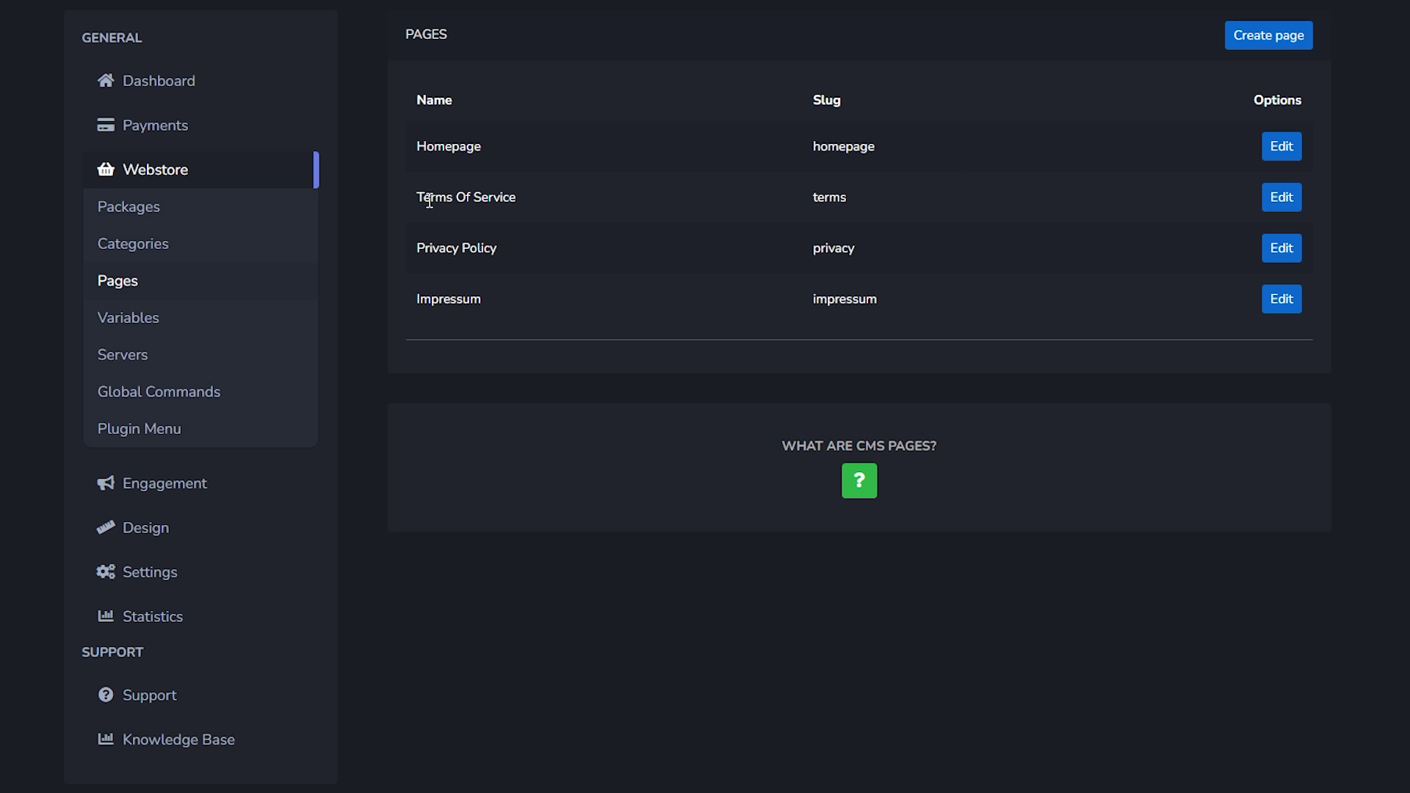
Look over the Terms Of Service, Privacy Policy and Impressum rows and their slugs.
{"action": "left_click_drag", "start_coordinate": [424, 196], "coordinate": [526, 188]}
{"action": "left_click_drag", "start_coordinate": [415, 247], "coordinate": [527, 243]}
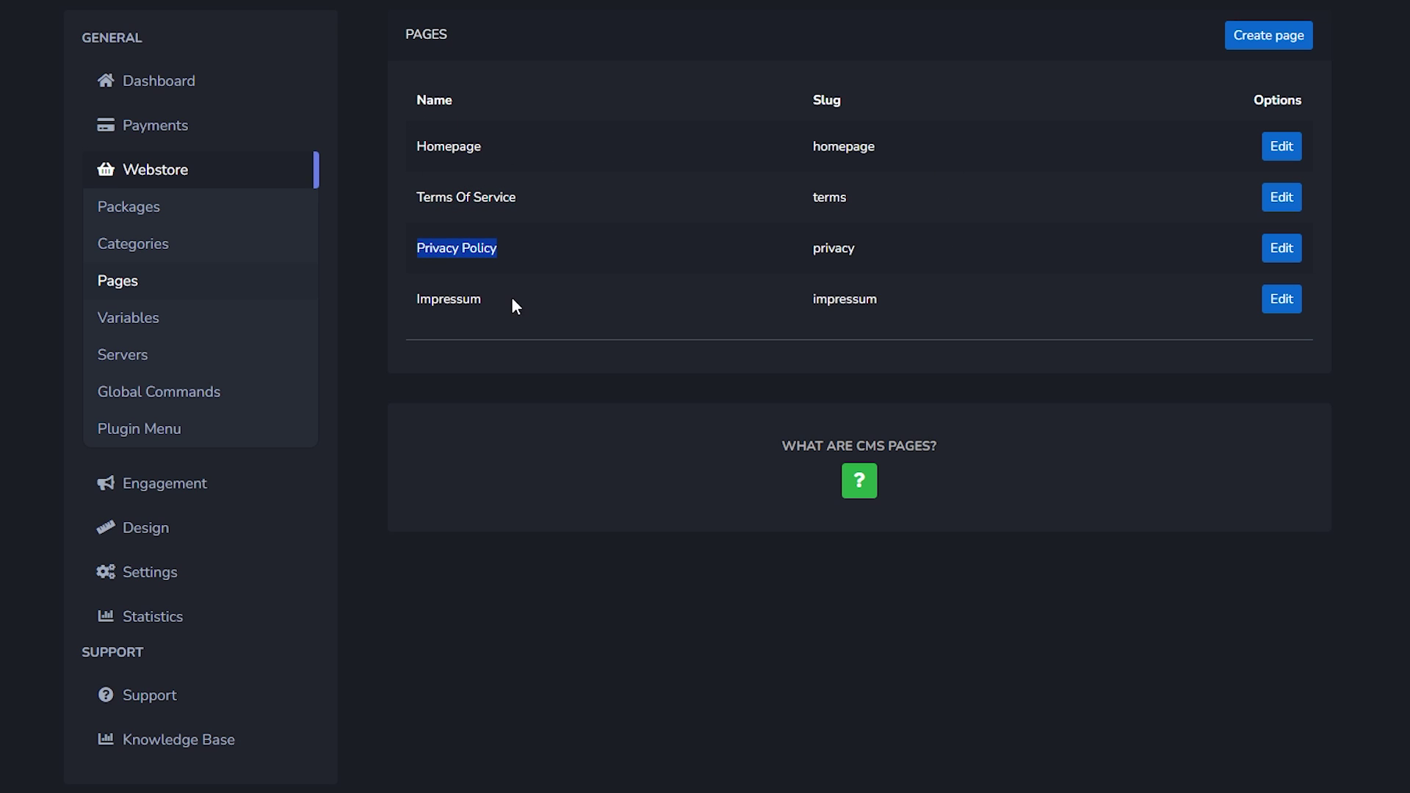
{"action": "left_click_drag", "start_coordinate": [415, 299], "coordinate": [559, 303]}
{"action": "left_click", "coordinate": [569, 304]}
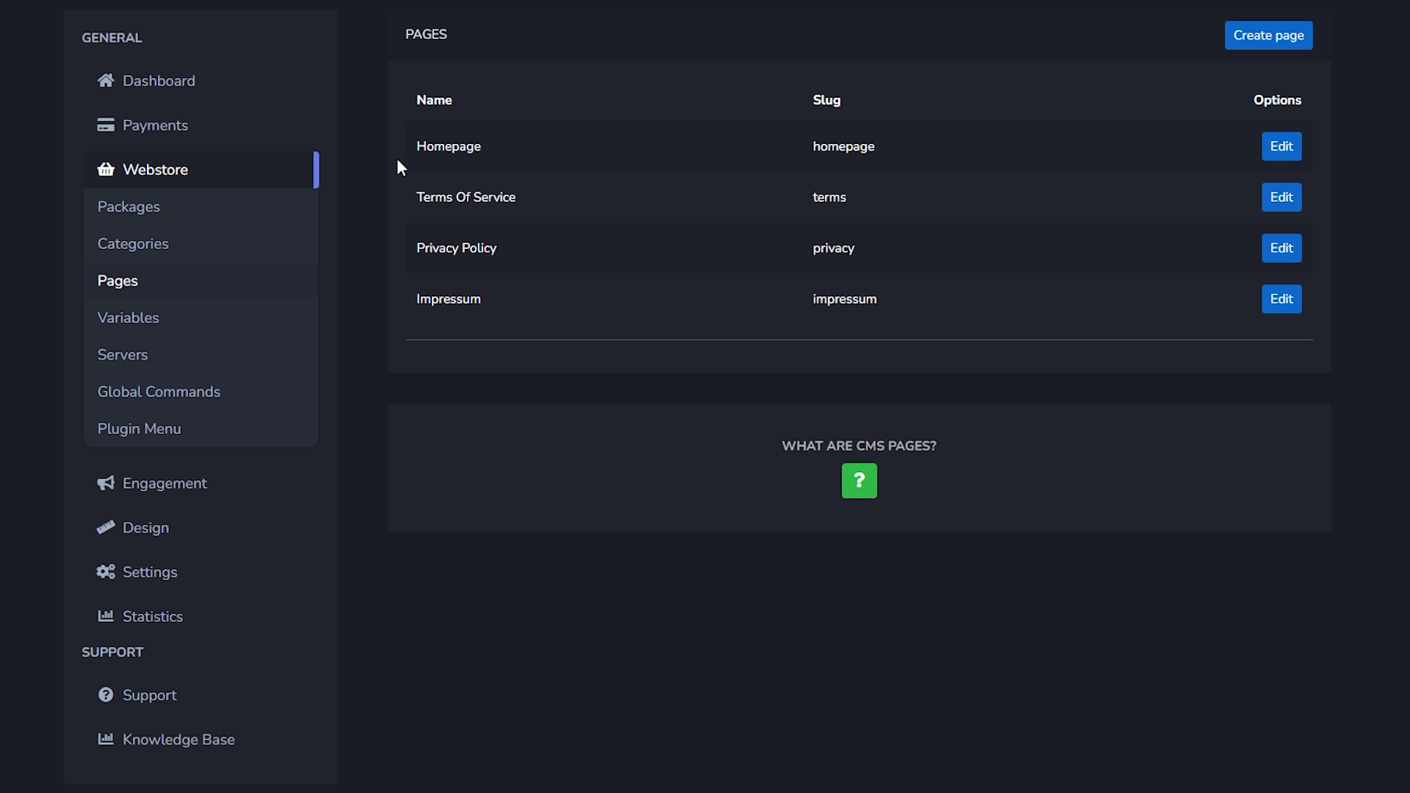
{"action": "left_click_drag", "start_coordinate": [409, 194], "coordinate": [1010, 281]}
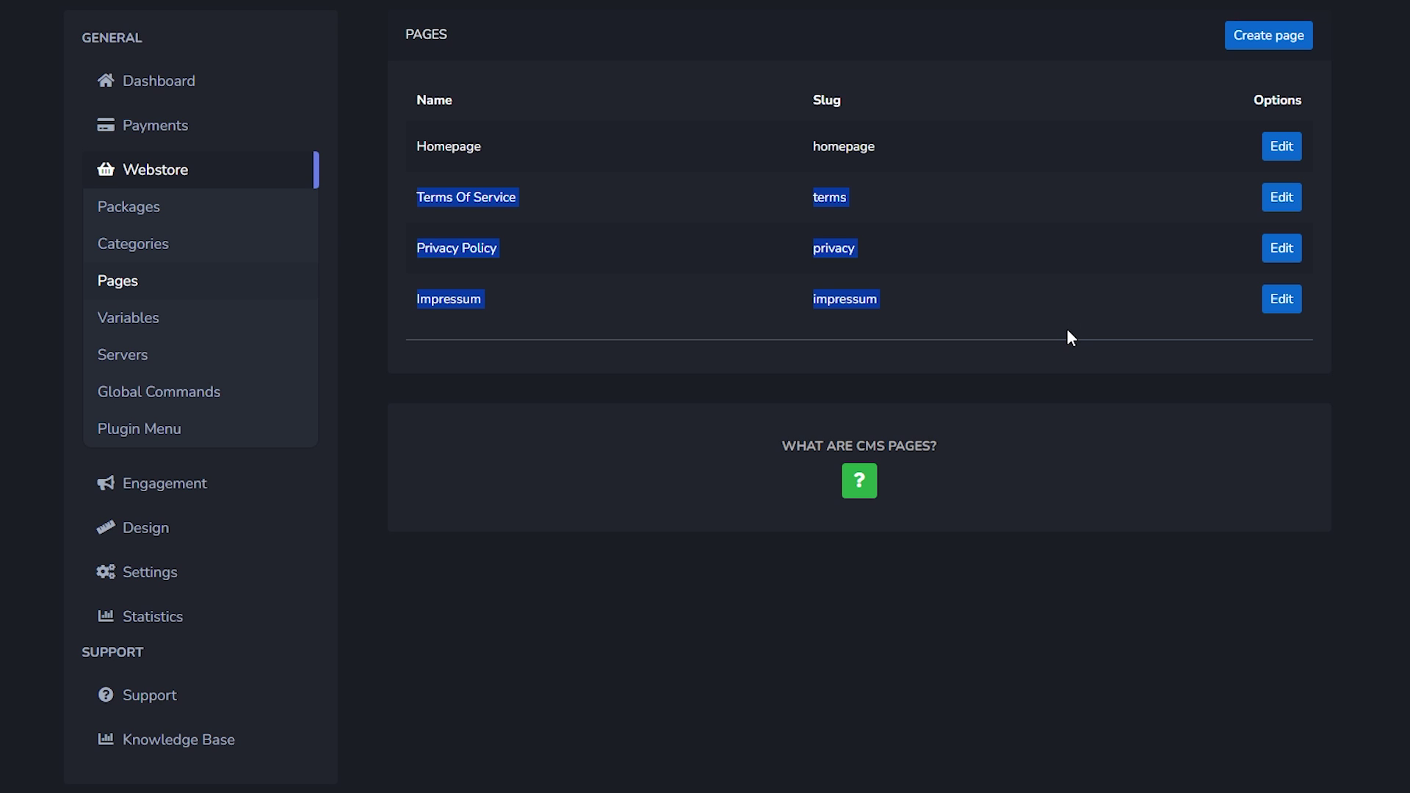
{"action": "left_click_drag", "start_coordinate": [412, 200], "coordinate": [456, 227]}
{"action": "left_click", "coordinate": [511, 288]}
{"action": "left_click_drag", "start_coordinate": [416, 298], "coordinate": [1120, 290]}
{"action": "left_click", "coordinate": [1121, 290]}
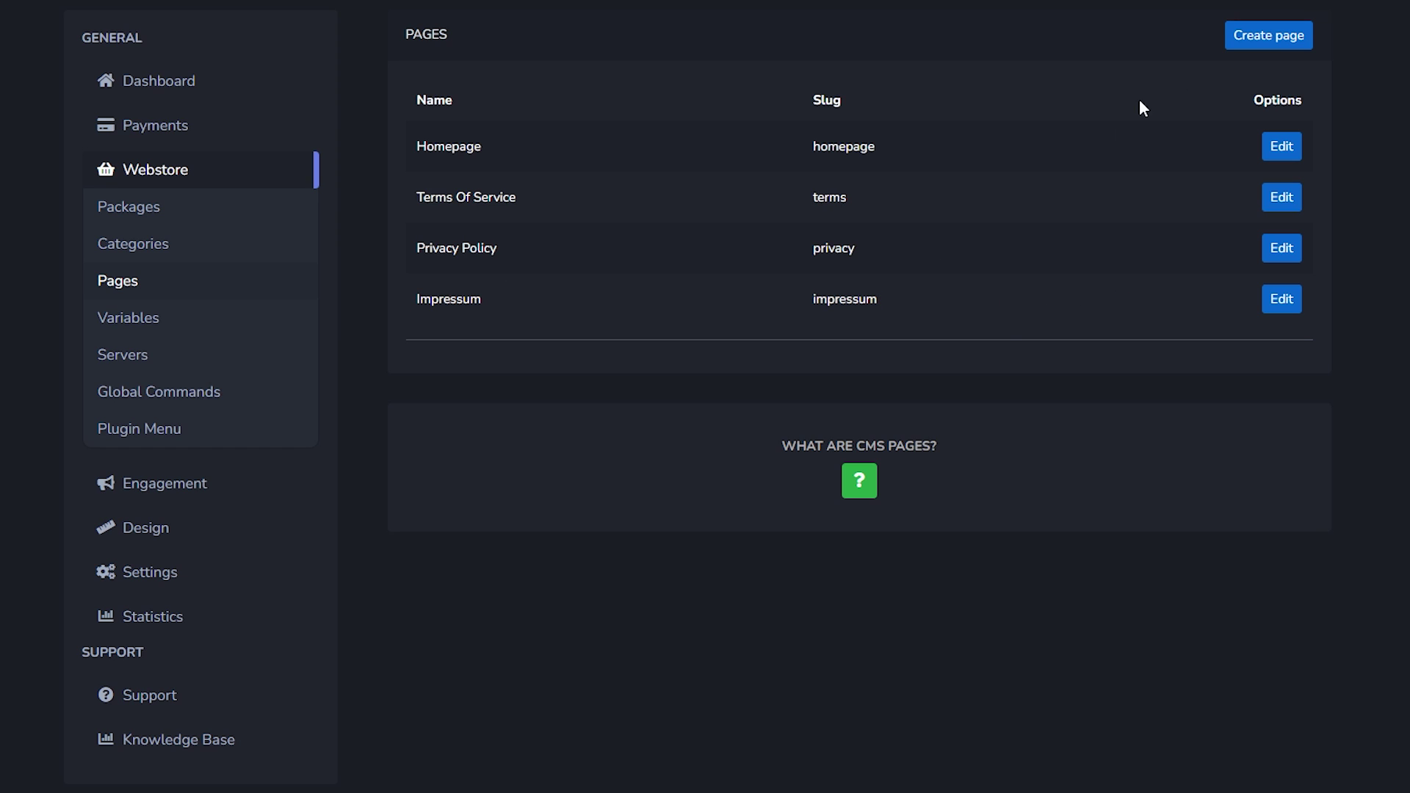
Open the Homepage (slug homepage) in the page editor.
{"action": "left_click_drag", "start_coordinate": [791, 152], "coordinate": [1001, 144]}
{"action": "left_click", "coordinate": [1003, 145]}
{"action": "left_click", "coordinate": [1281, 146]}
Replace the welcome text with random test text and save the page with Update page.
{"action": "left_click_drag", "start_coordinate": [1067, 185], "coordinate": [424, 186]}
{"action": "left_click", "coordinate": [1250, 412]}
{"action": "left_click_drag", "start_coordinate": [1223, 383], "coordinate": [424, 185]}
{"action": "type", "text": ";gkijuaesdhikgvuwsedhbilufESRDAHUI:OjresfaUDHIYJK:Lcv uiyhjlrefsdtaZdeuihjykrfeds:ZLXerfudhyjiskjelse."}
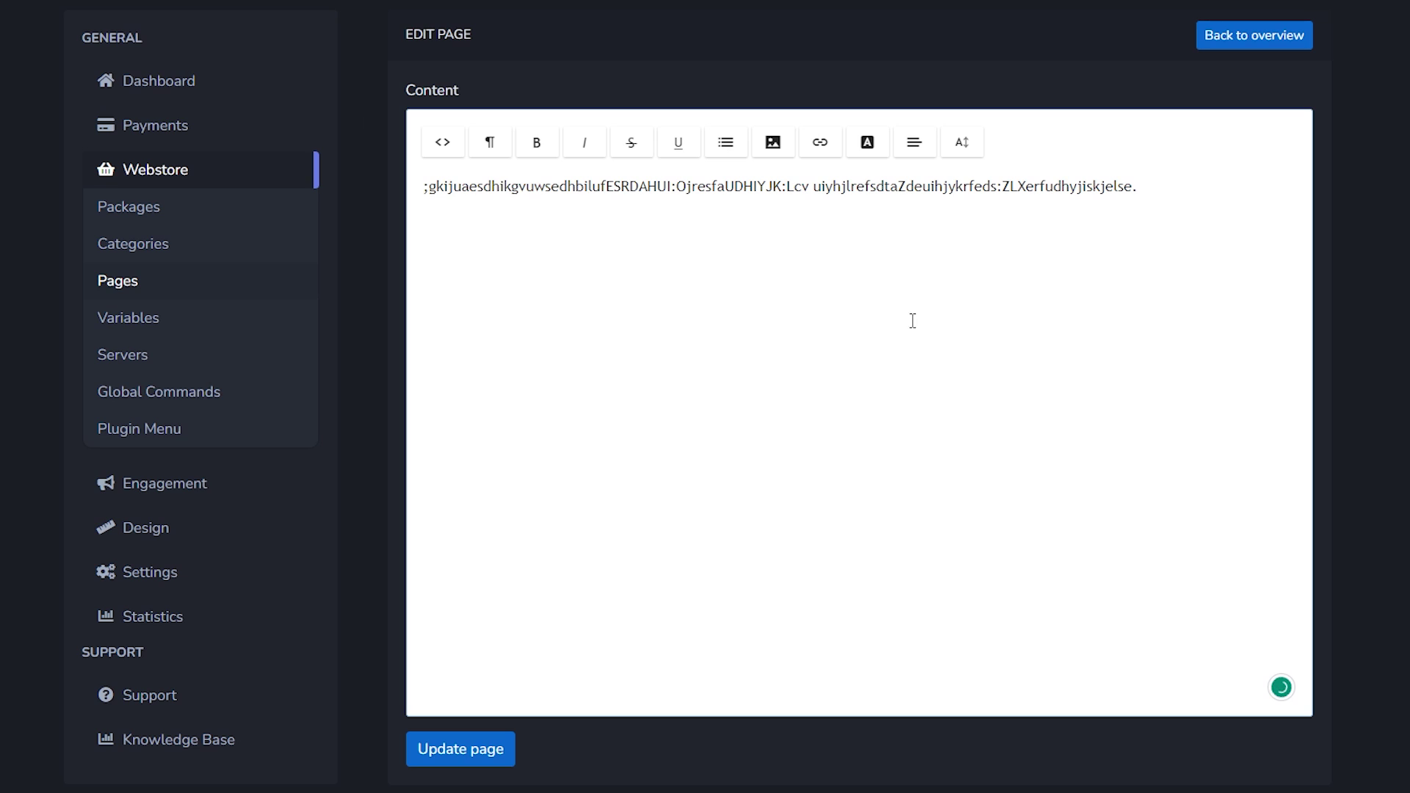
{"action": "left_click", "coordinate": [457, 748]}
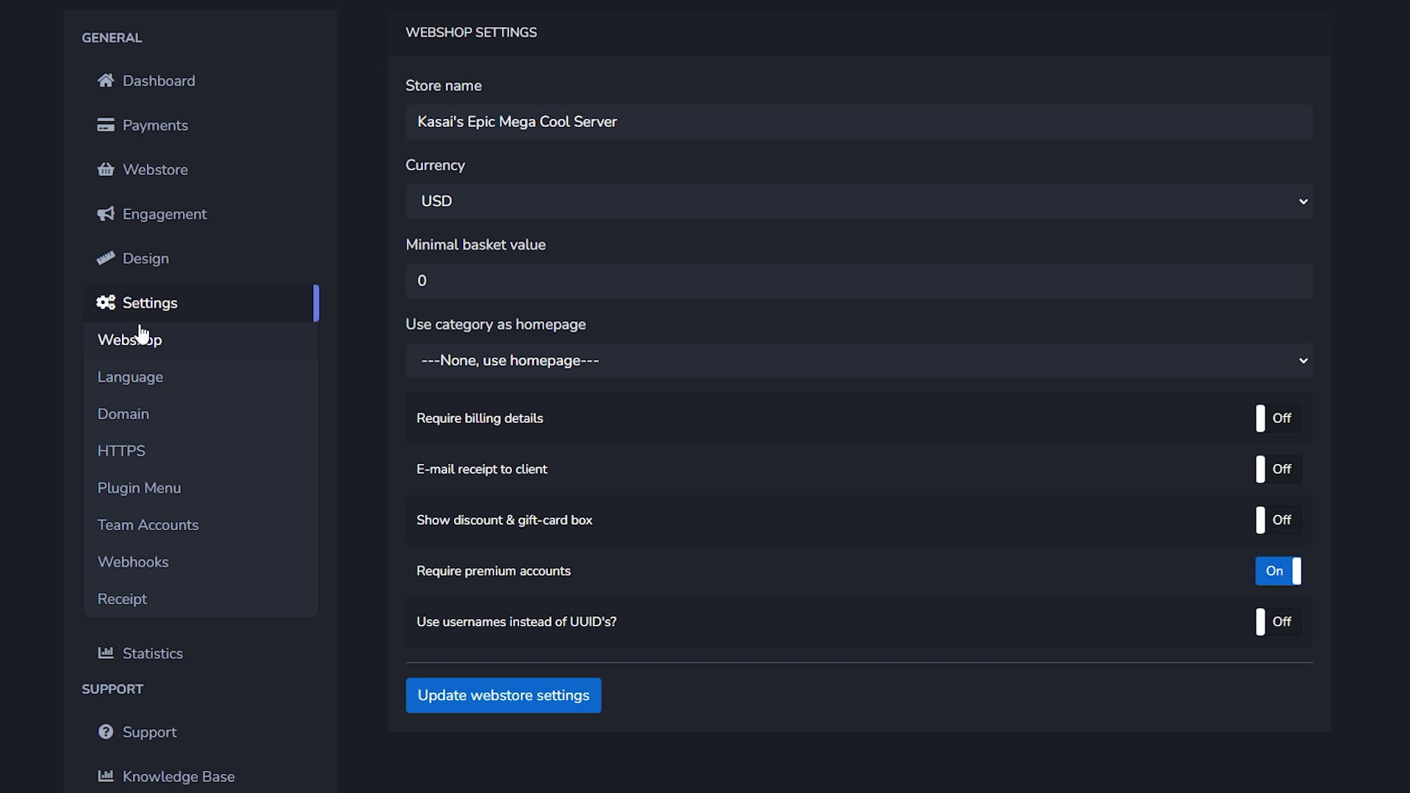
Inspect the webshop Store name field and scroll through the Currency dropdown.
{"action": "left_click", "coordinate": [653, 116]}
{"action": "key", "text": "ctrl+a"}
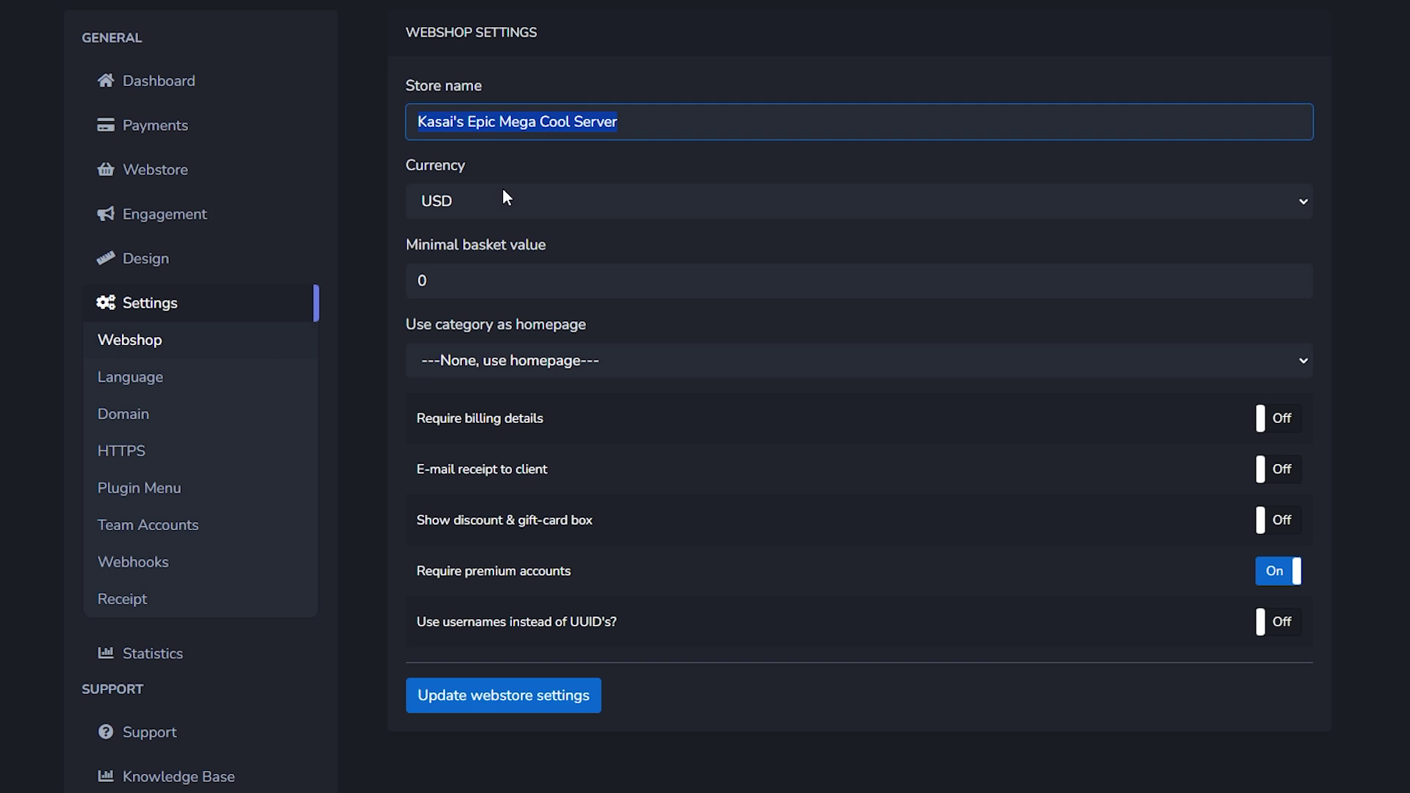
{"action": "left_click", "coordinate": [563, 200]}
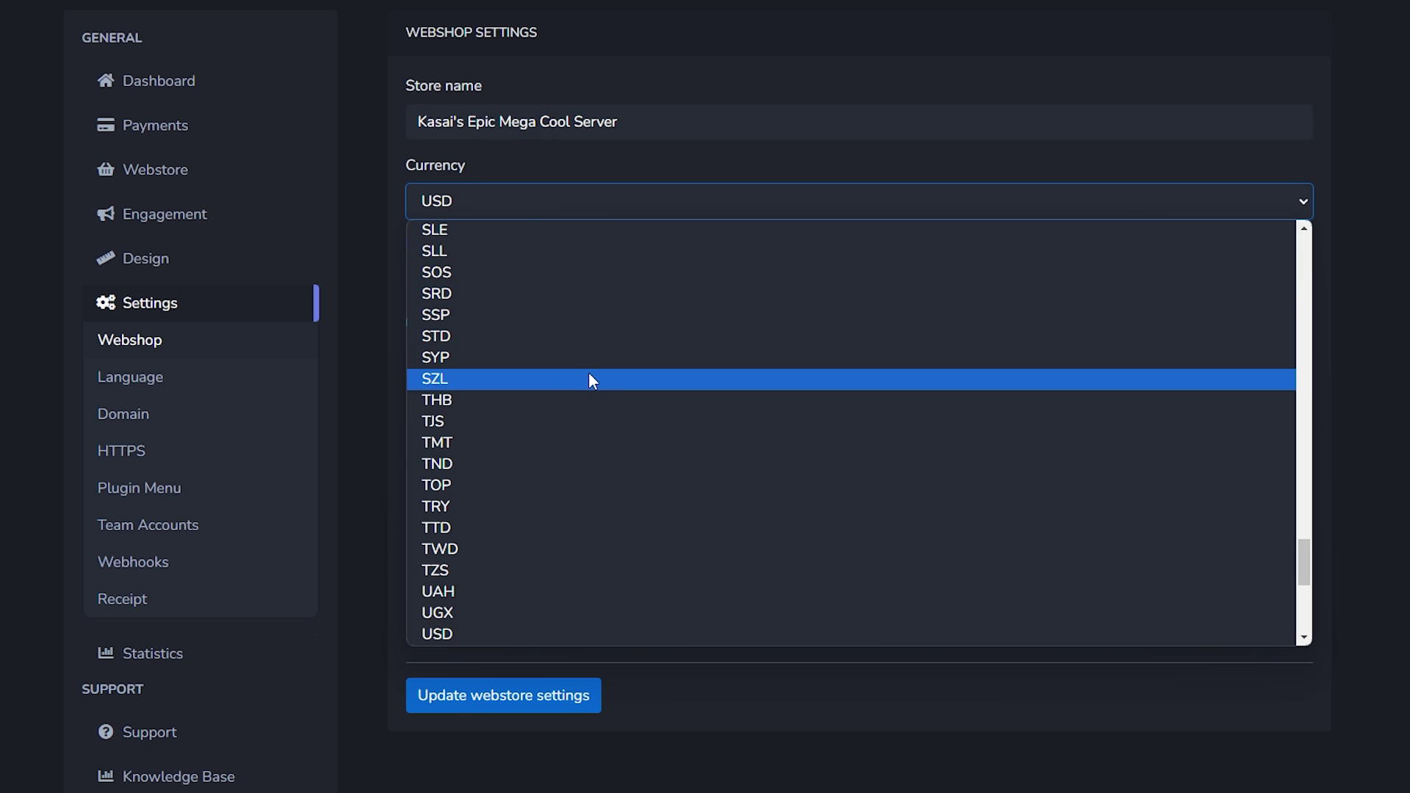
{"action": "scroll", "coordinate": [592, 381], "scroll_direction": "down", "scroll_amount": 5}
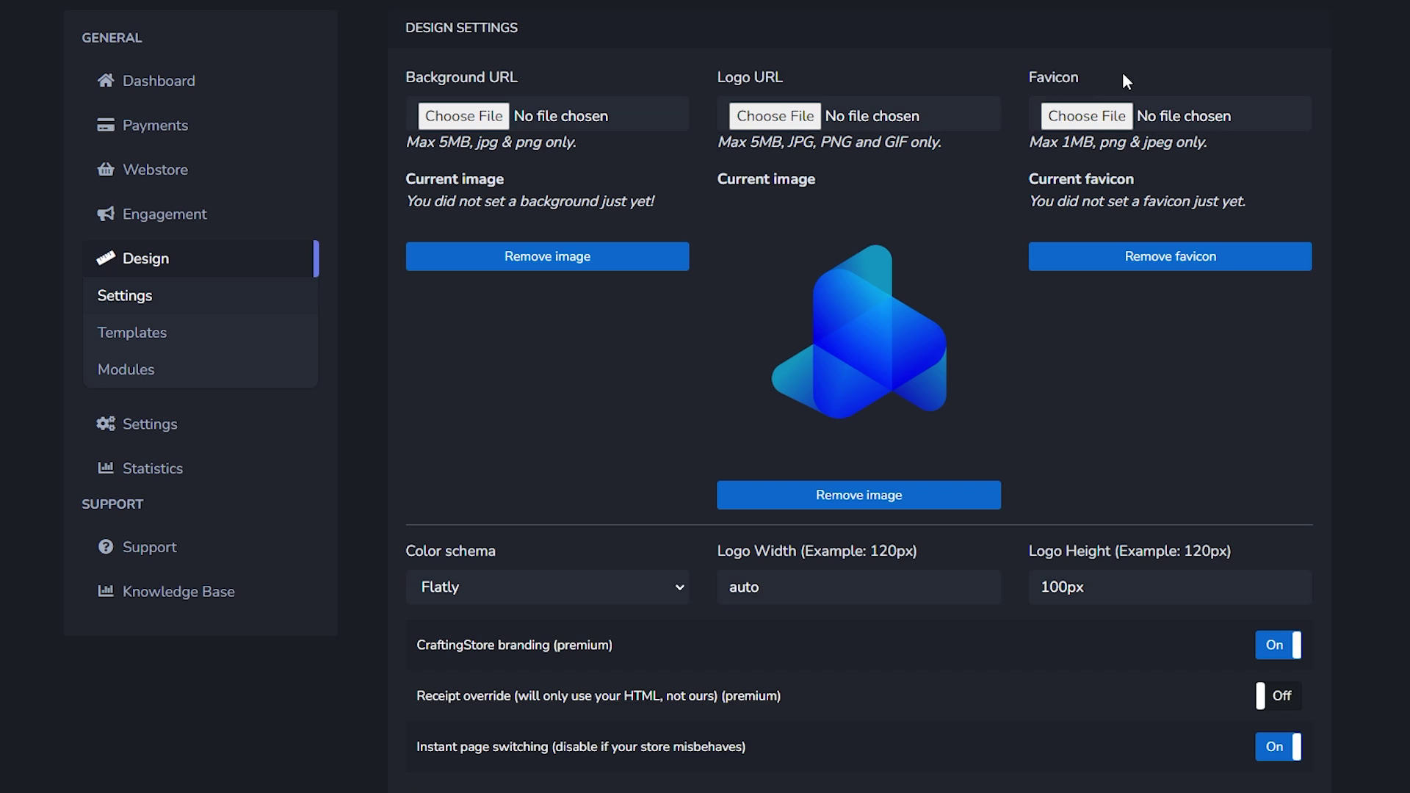
Set the Color schema to Darkly and reload the full-screen storefront to see it.
{"action": "left_click", "coordinate": [547, 586]}
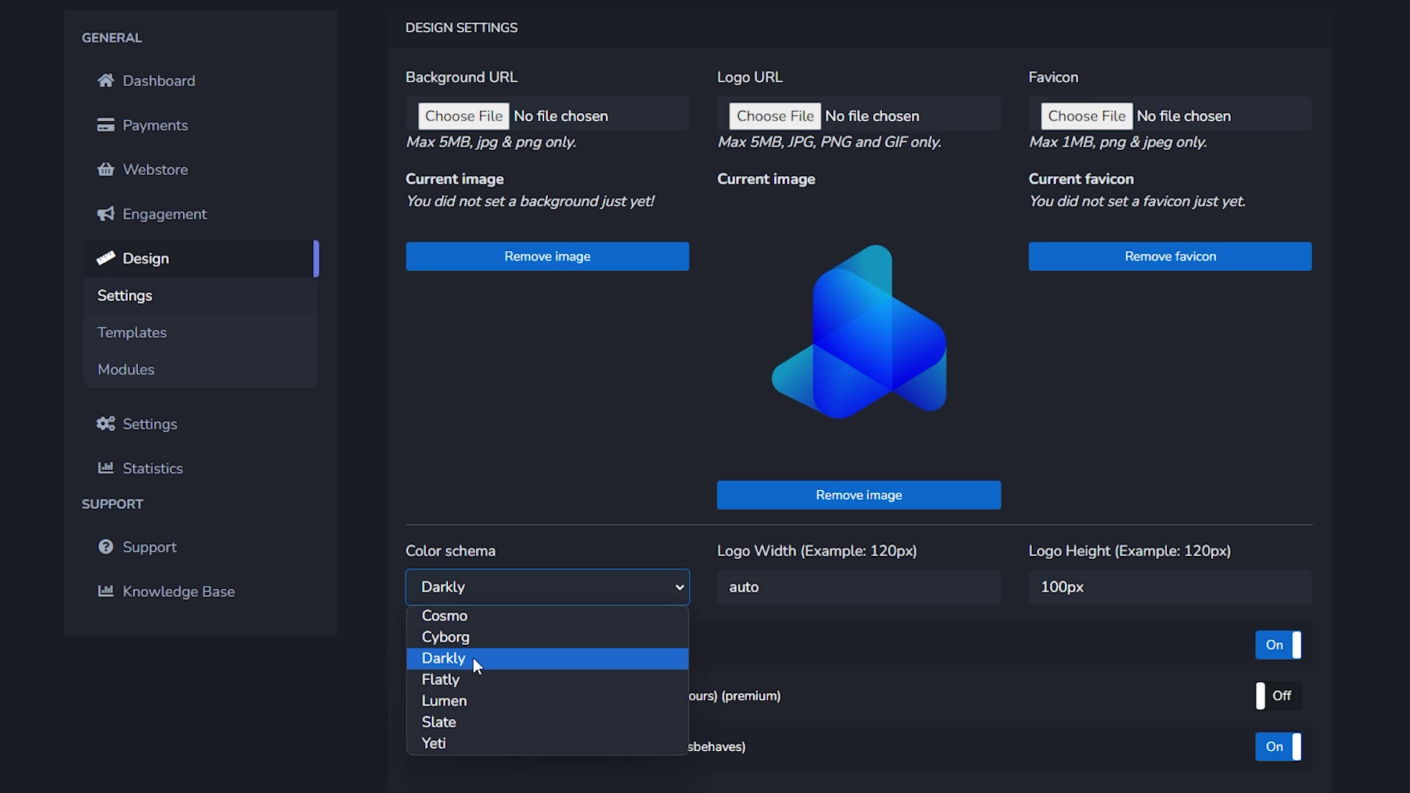
{"action": "left_click", "coordinate": [501, 743]}
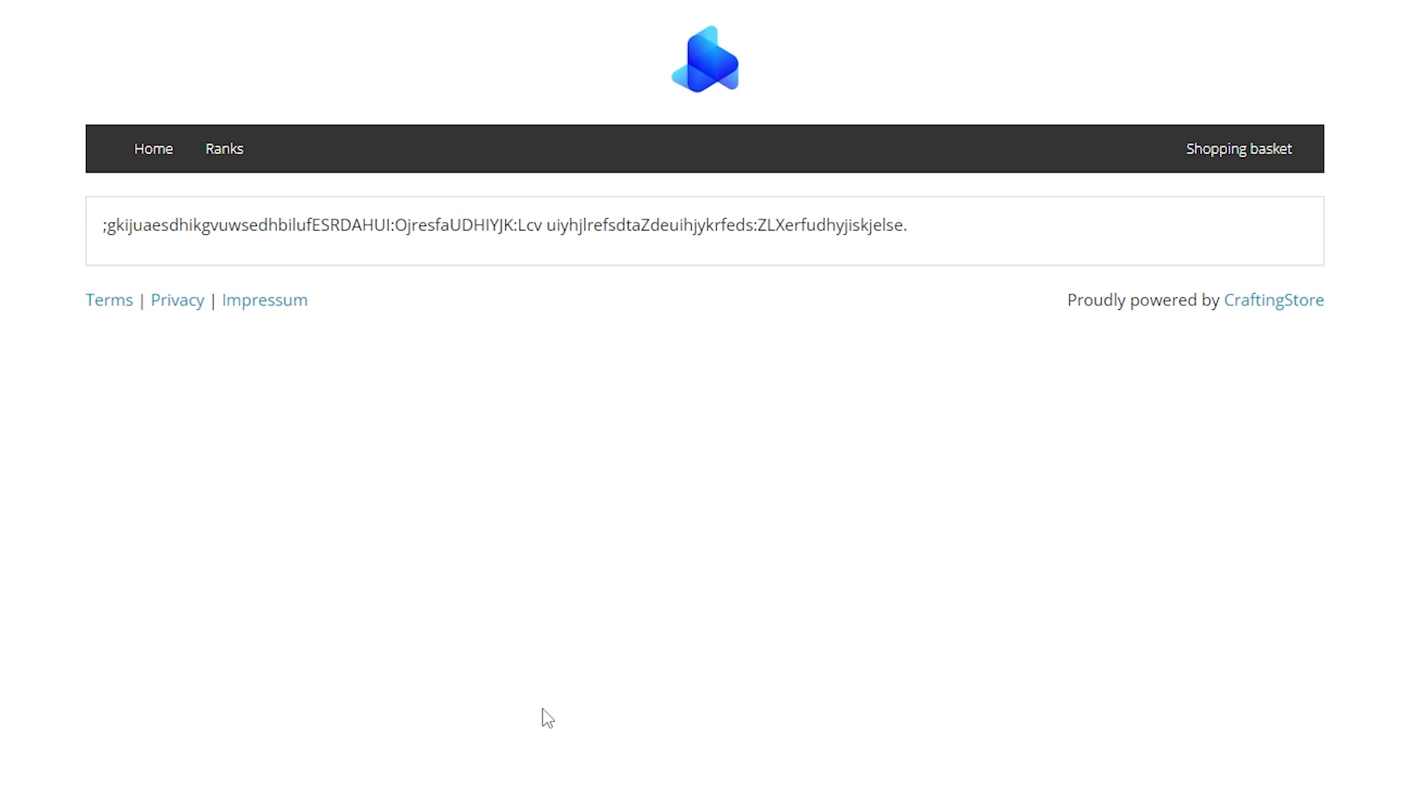
{"action": "key", "text": "F11"}
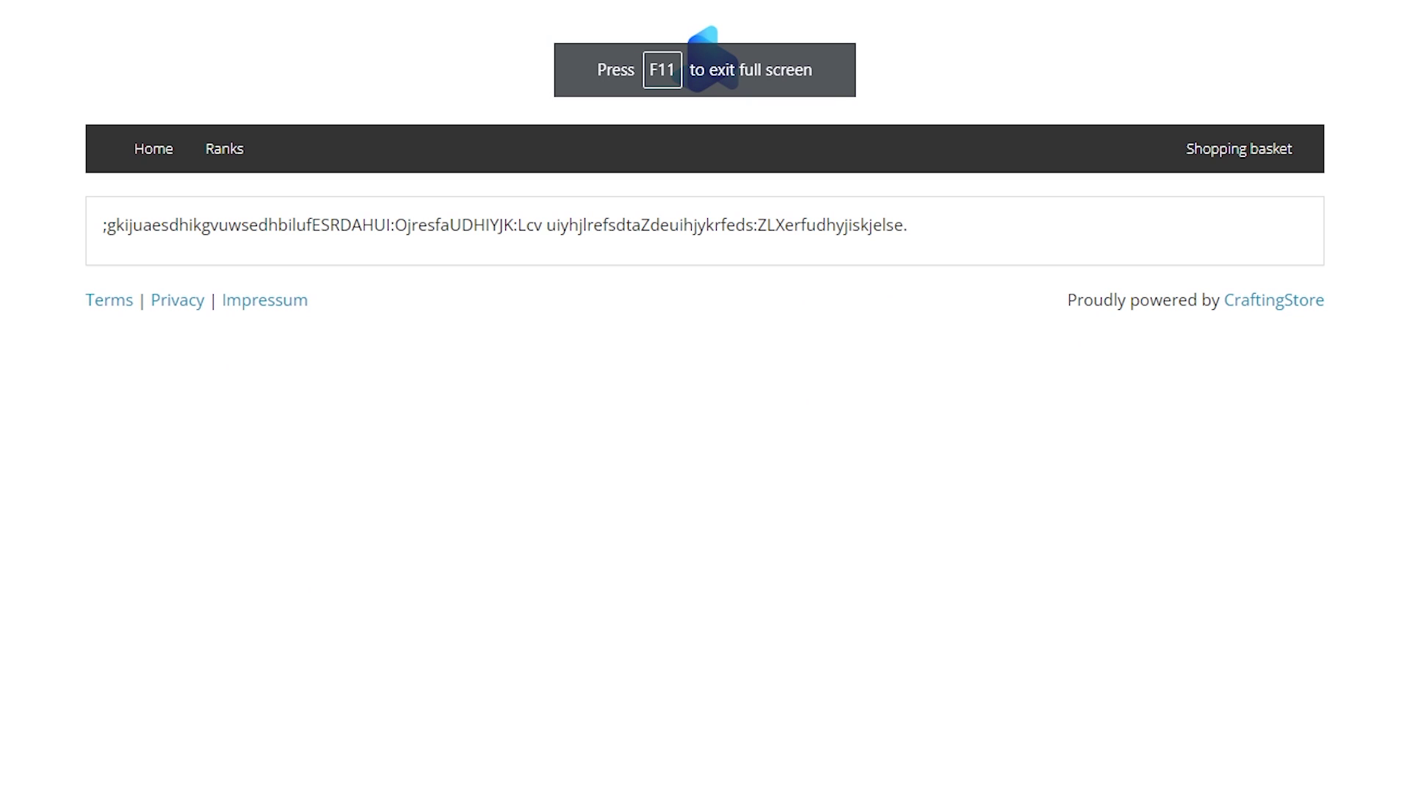
{"action": "key", "text": "F5"}
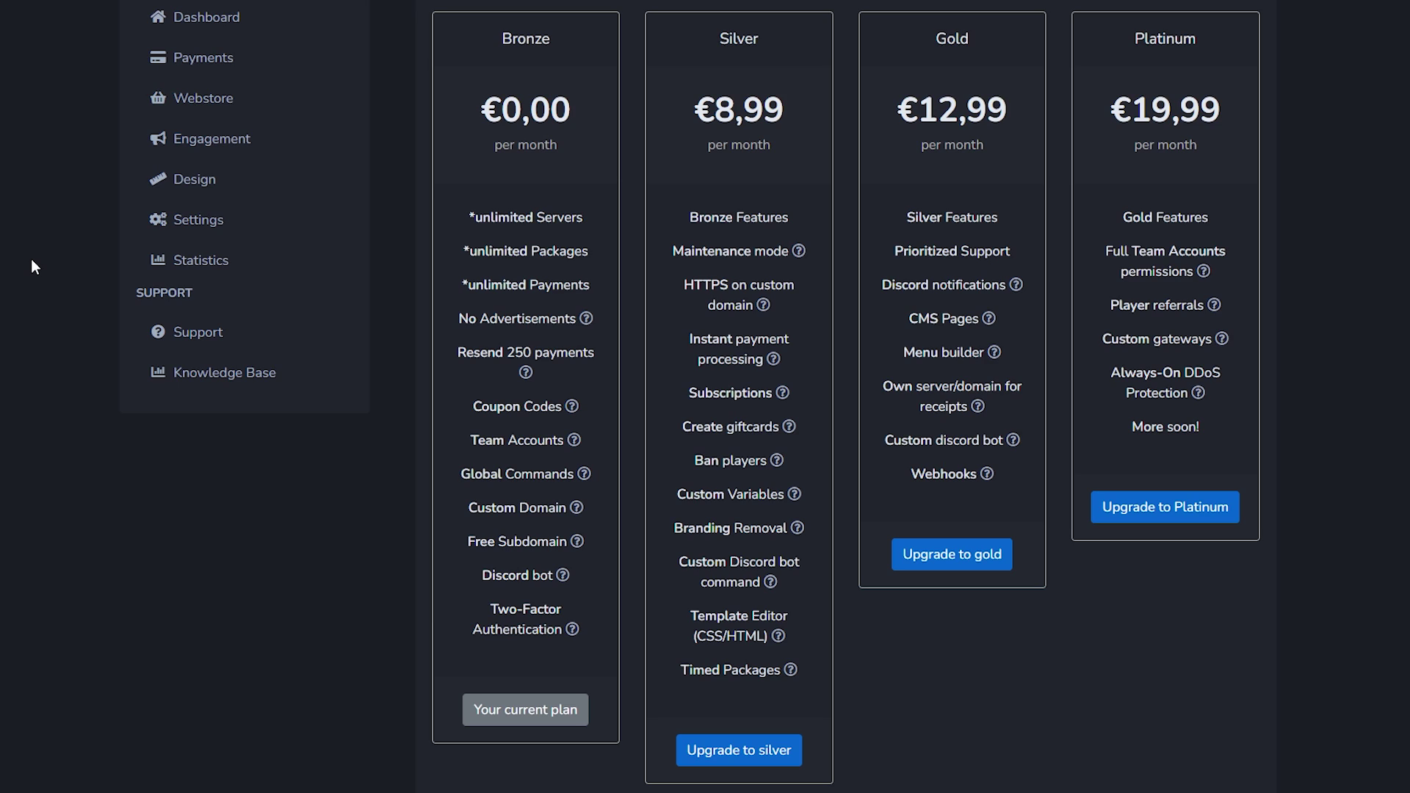
Compare the Bronze, Silver, Gold and Platinum plan details on the Plans page.
{"action": "left_click_drag", "start_coordinate": [476, 113], "coordinate": [1134, 517]}
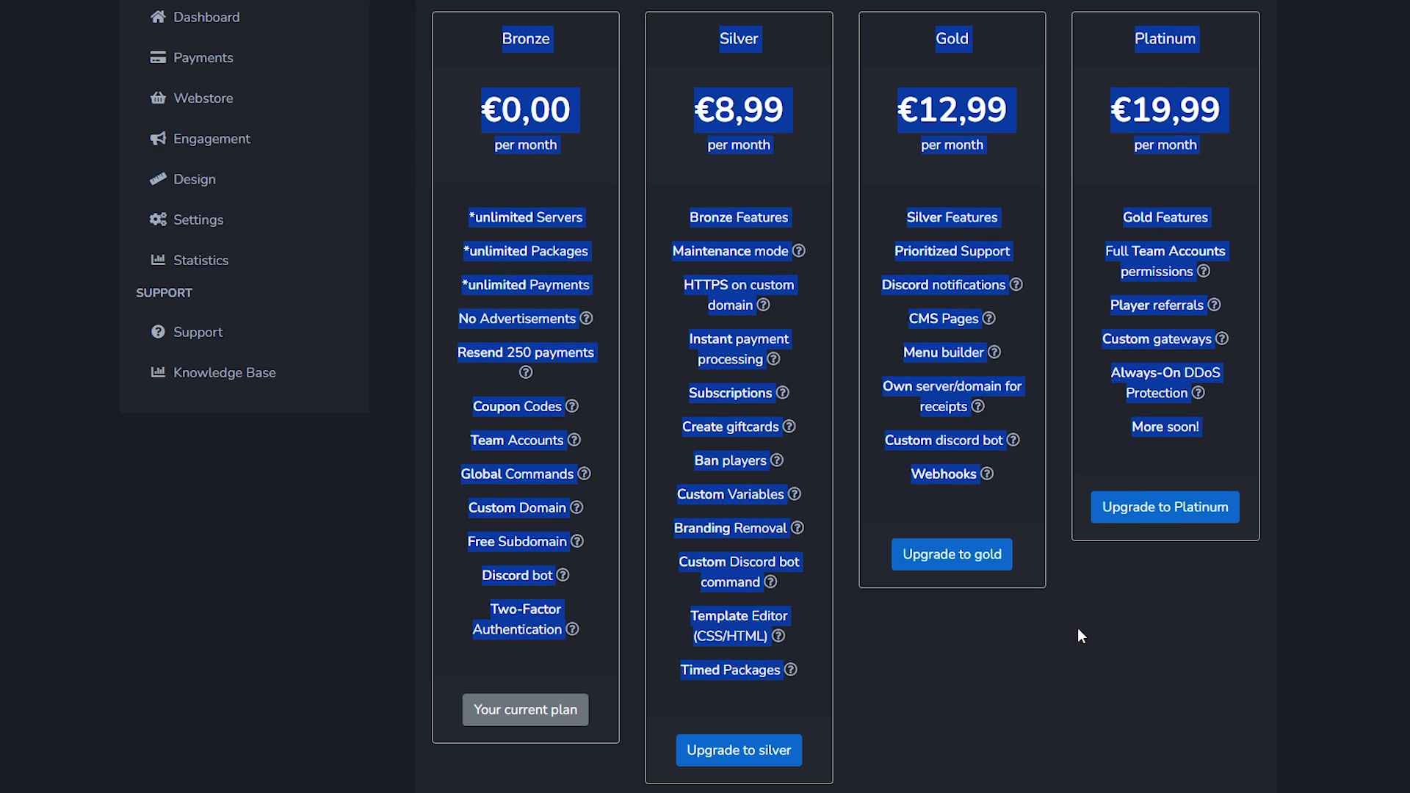
{"action": "left_click", "coordinate": [1104, 628]}
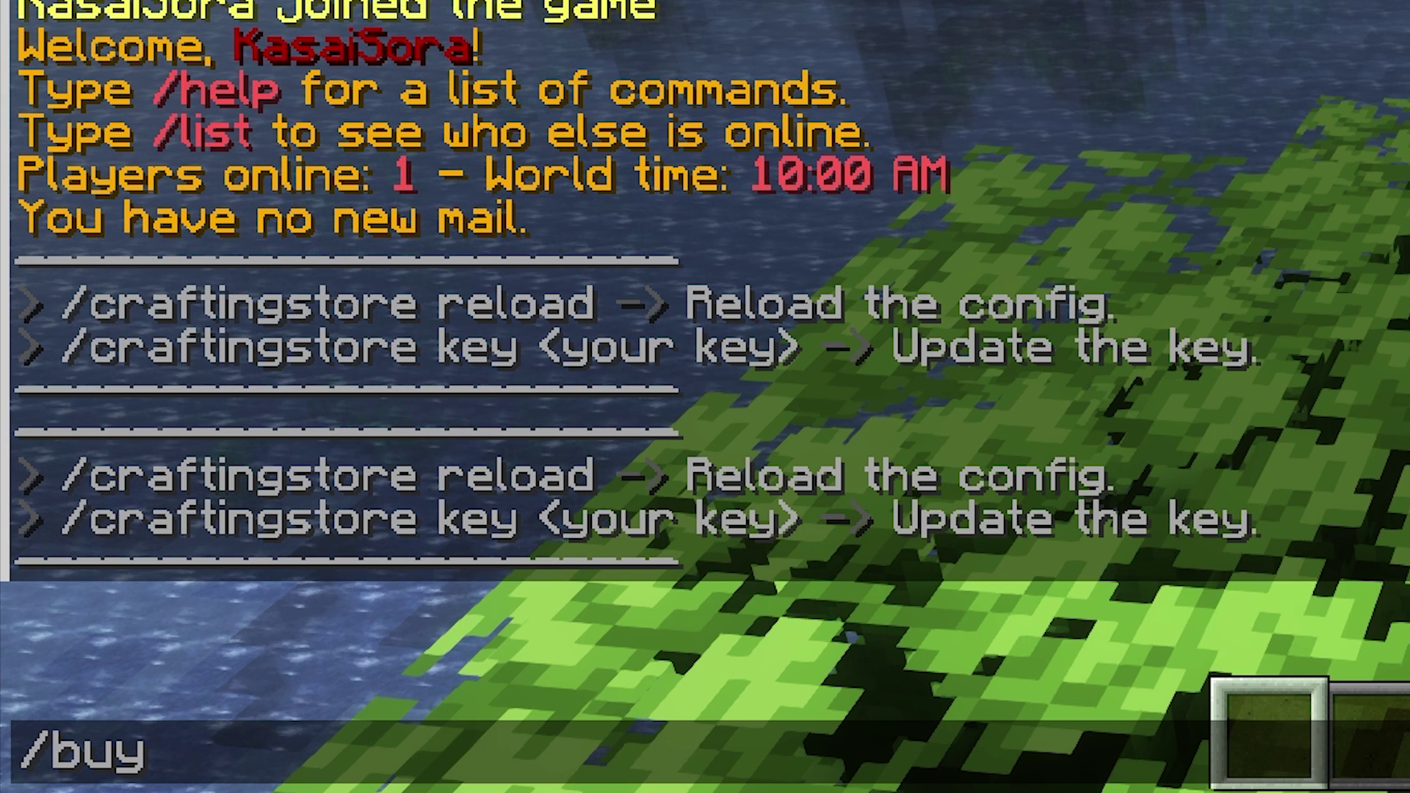
Run /buy in chat and open the CraftingStore category to see the VIP package listed.
{"action": "key", "text": "Return"}
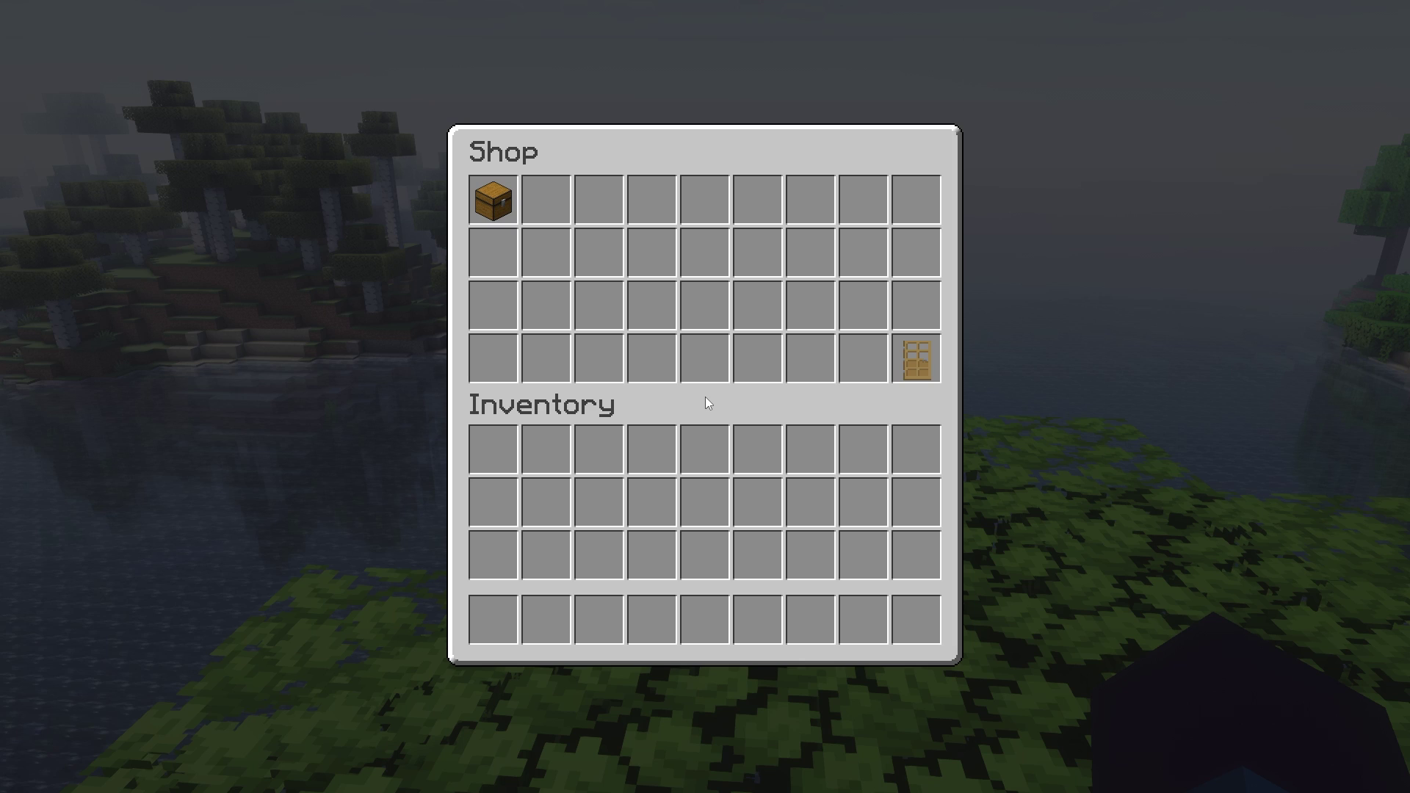
{"action": "left_click", "coordinate": [493, 217]}
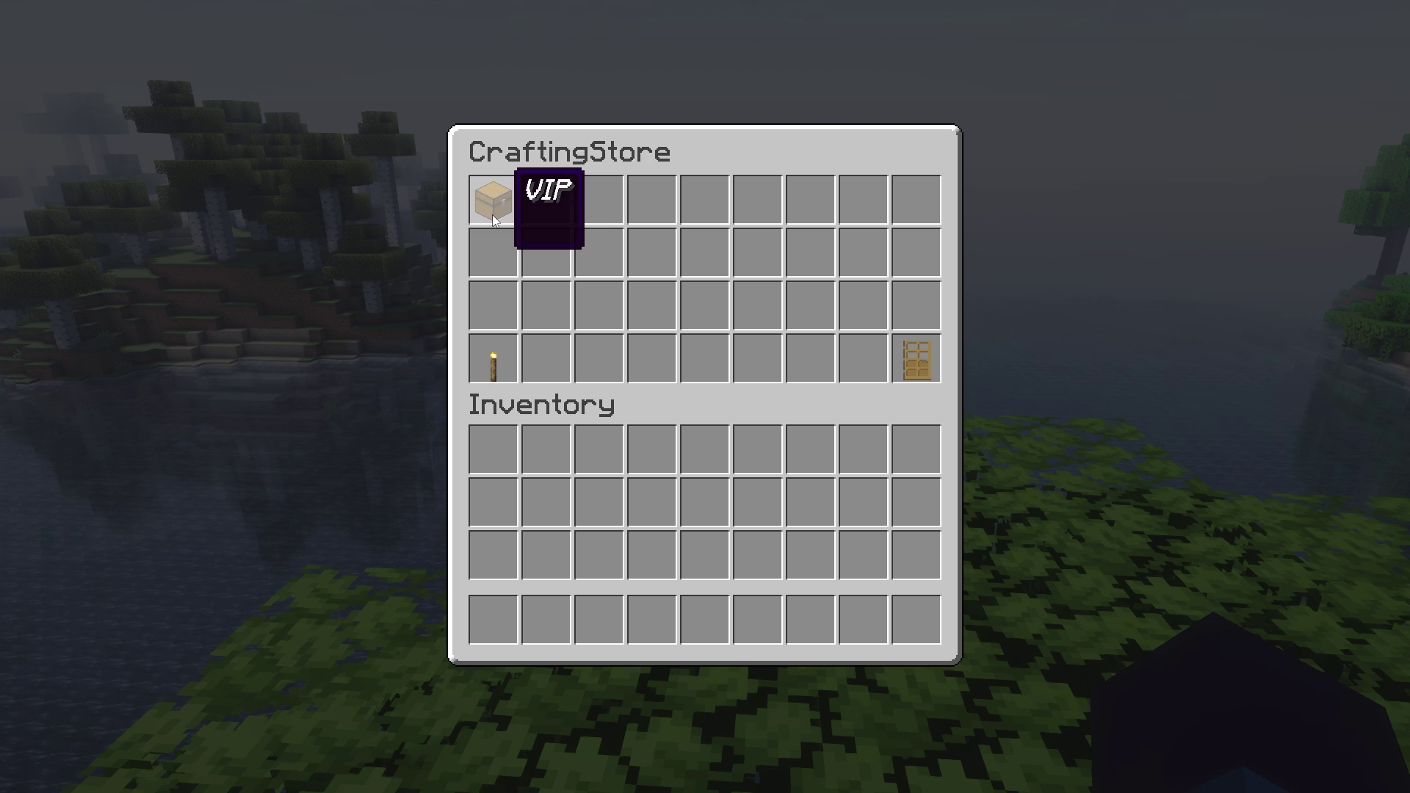